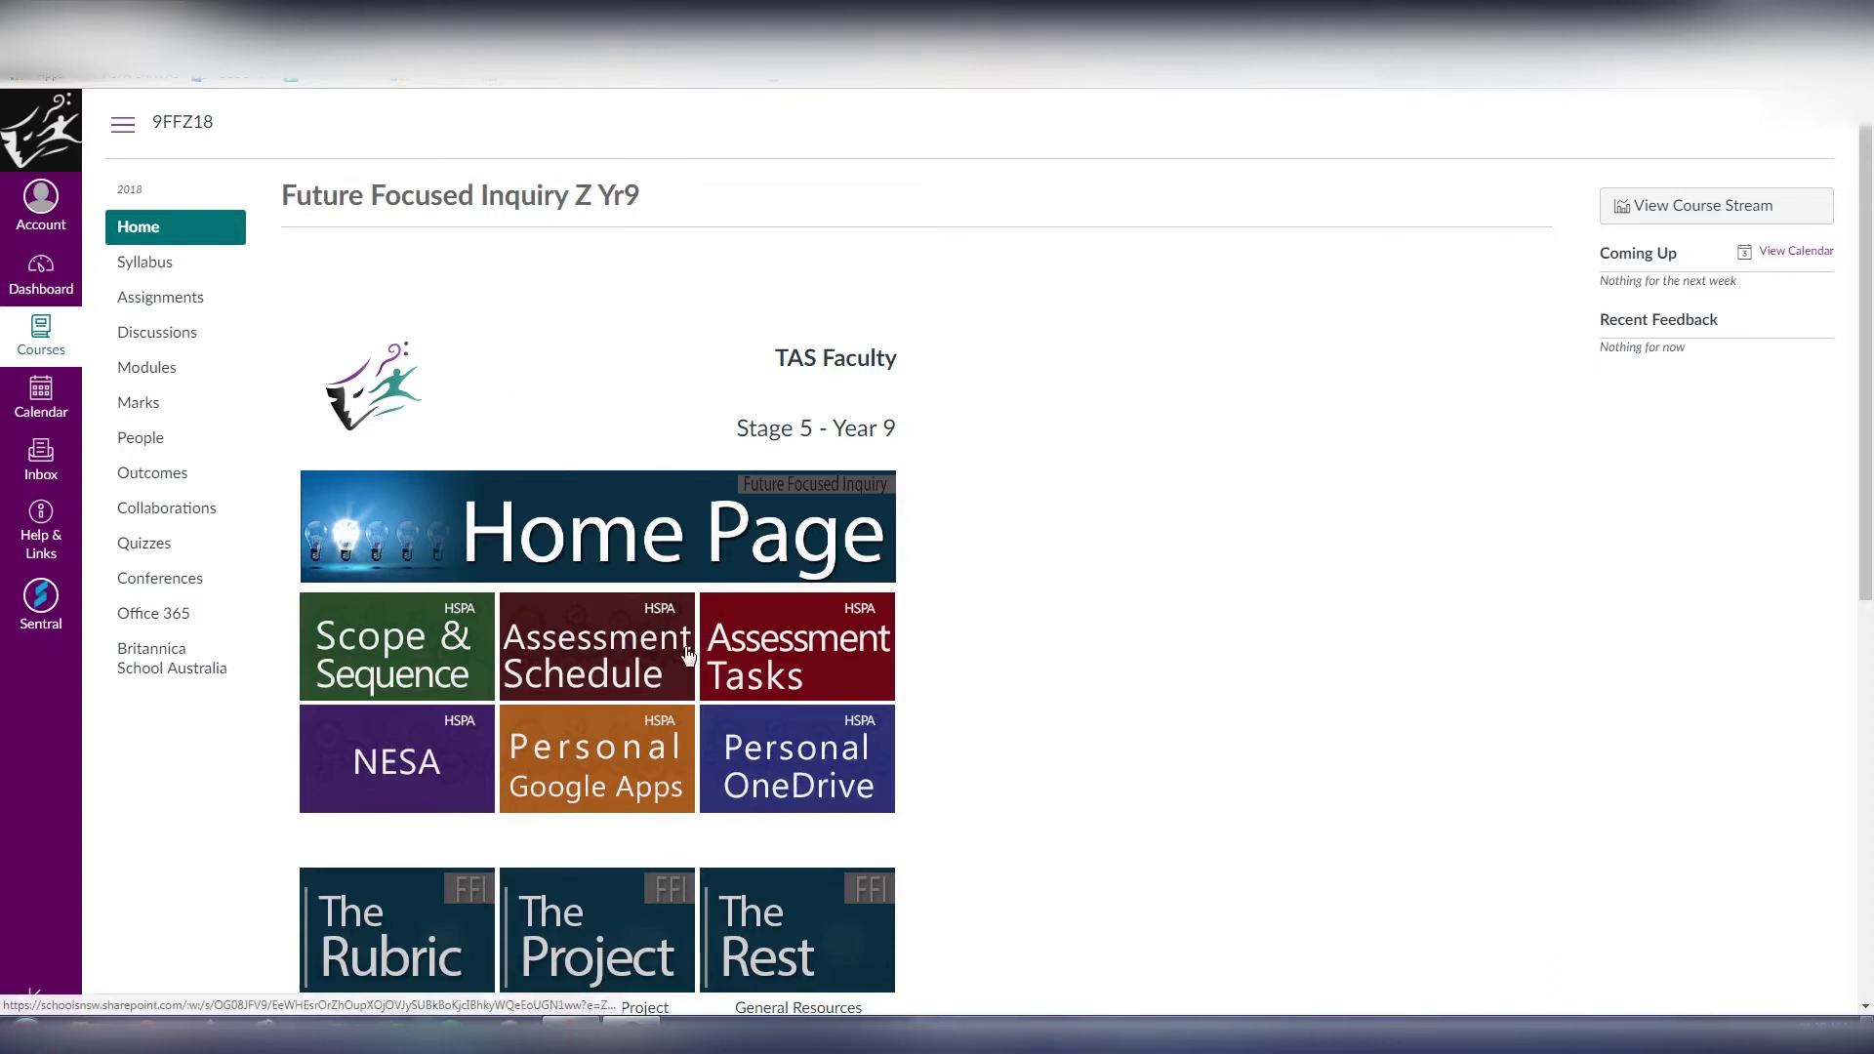
Go from The Project tile to the Folio Template banner's Portfolio Resources page
{"action": "left_click", "coordinate": [590, 937]}
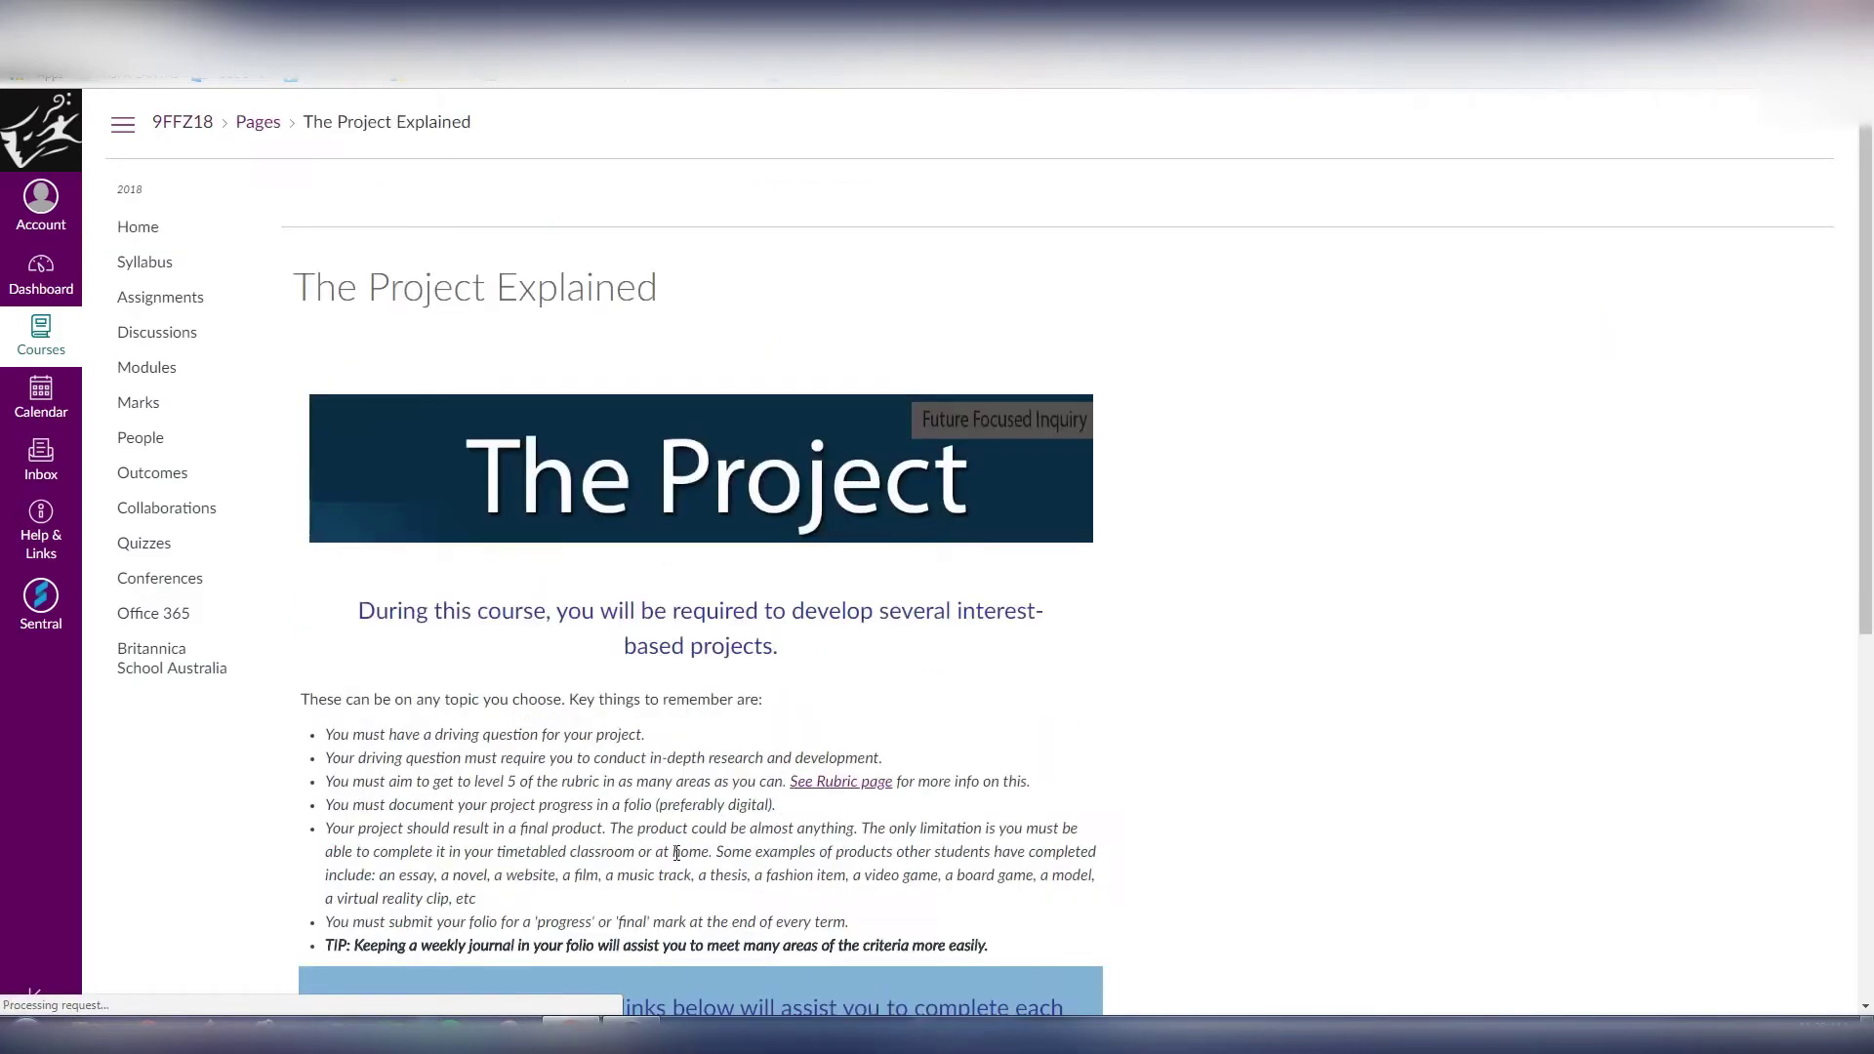
{"action": "scroll", "coordinate": [664, 851], "scroll_direction": "down", "scroll_amount": 4}
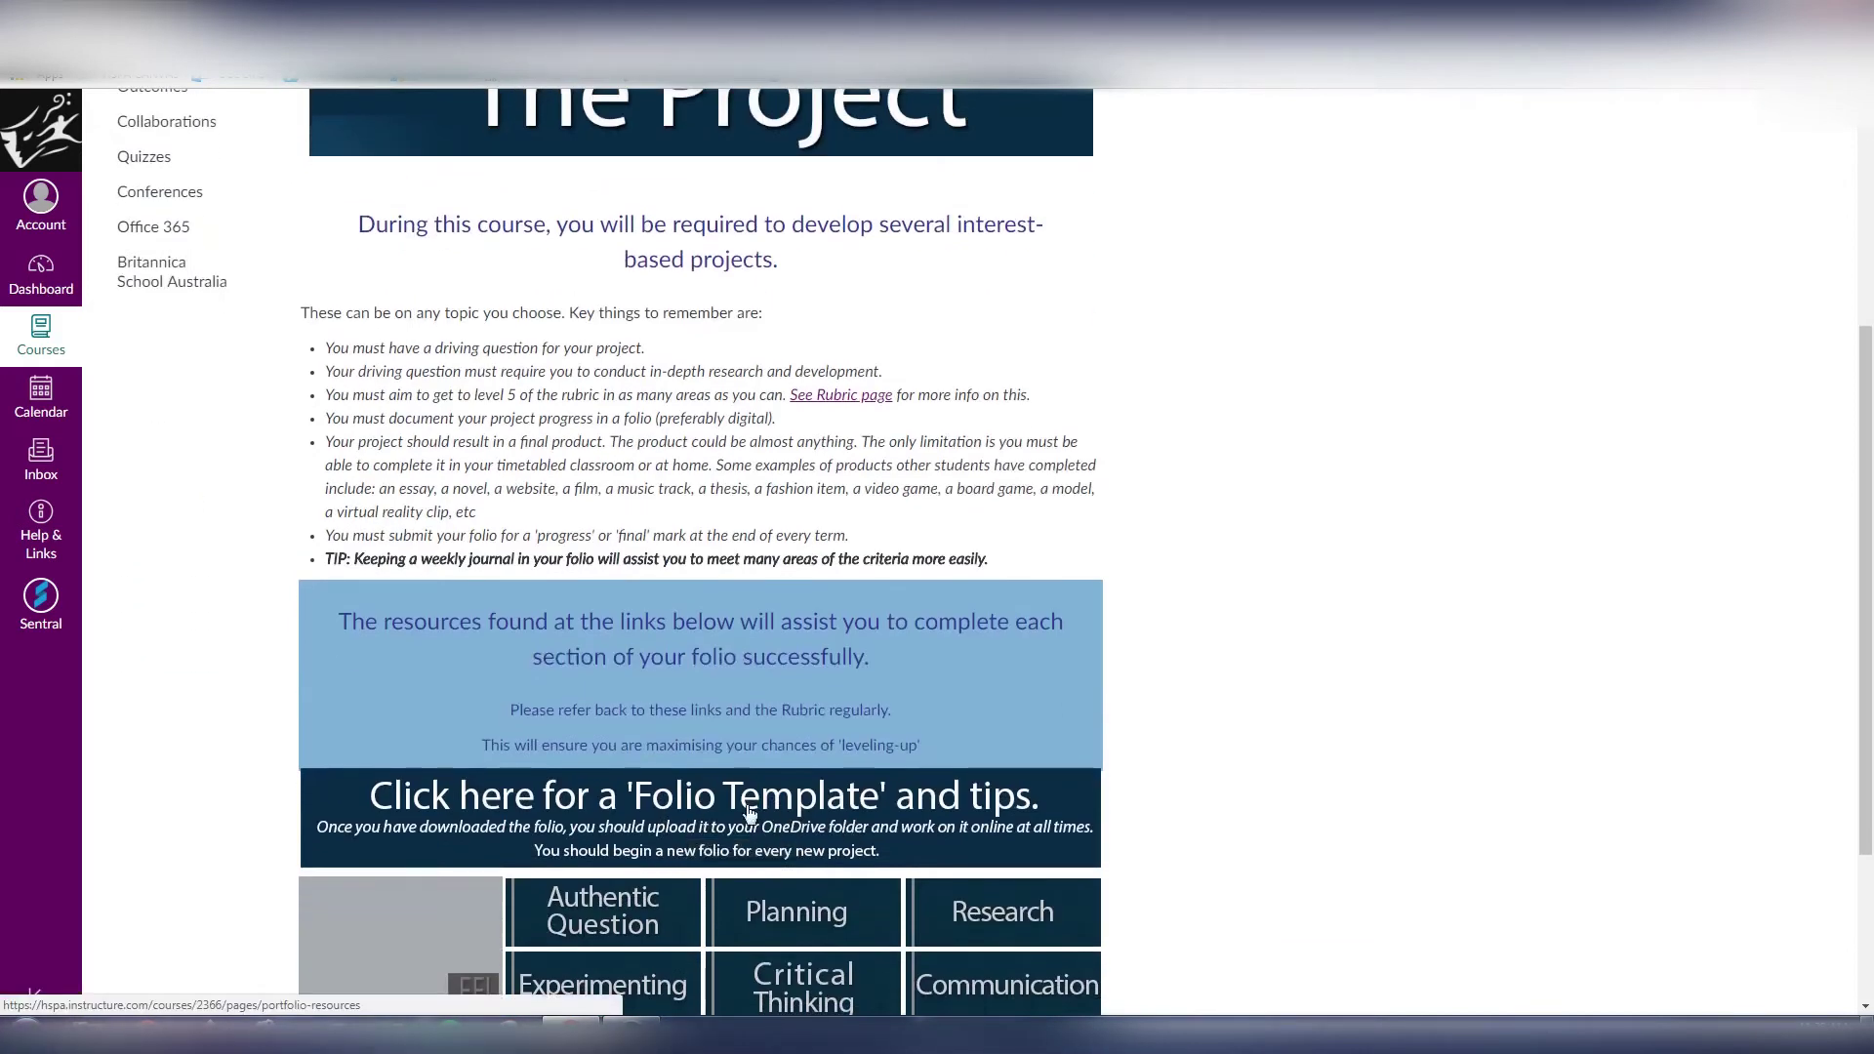
{"action": "left_click", "coordinate": [750, 810]}
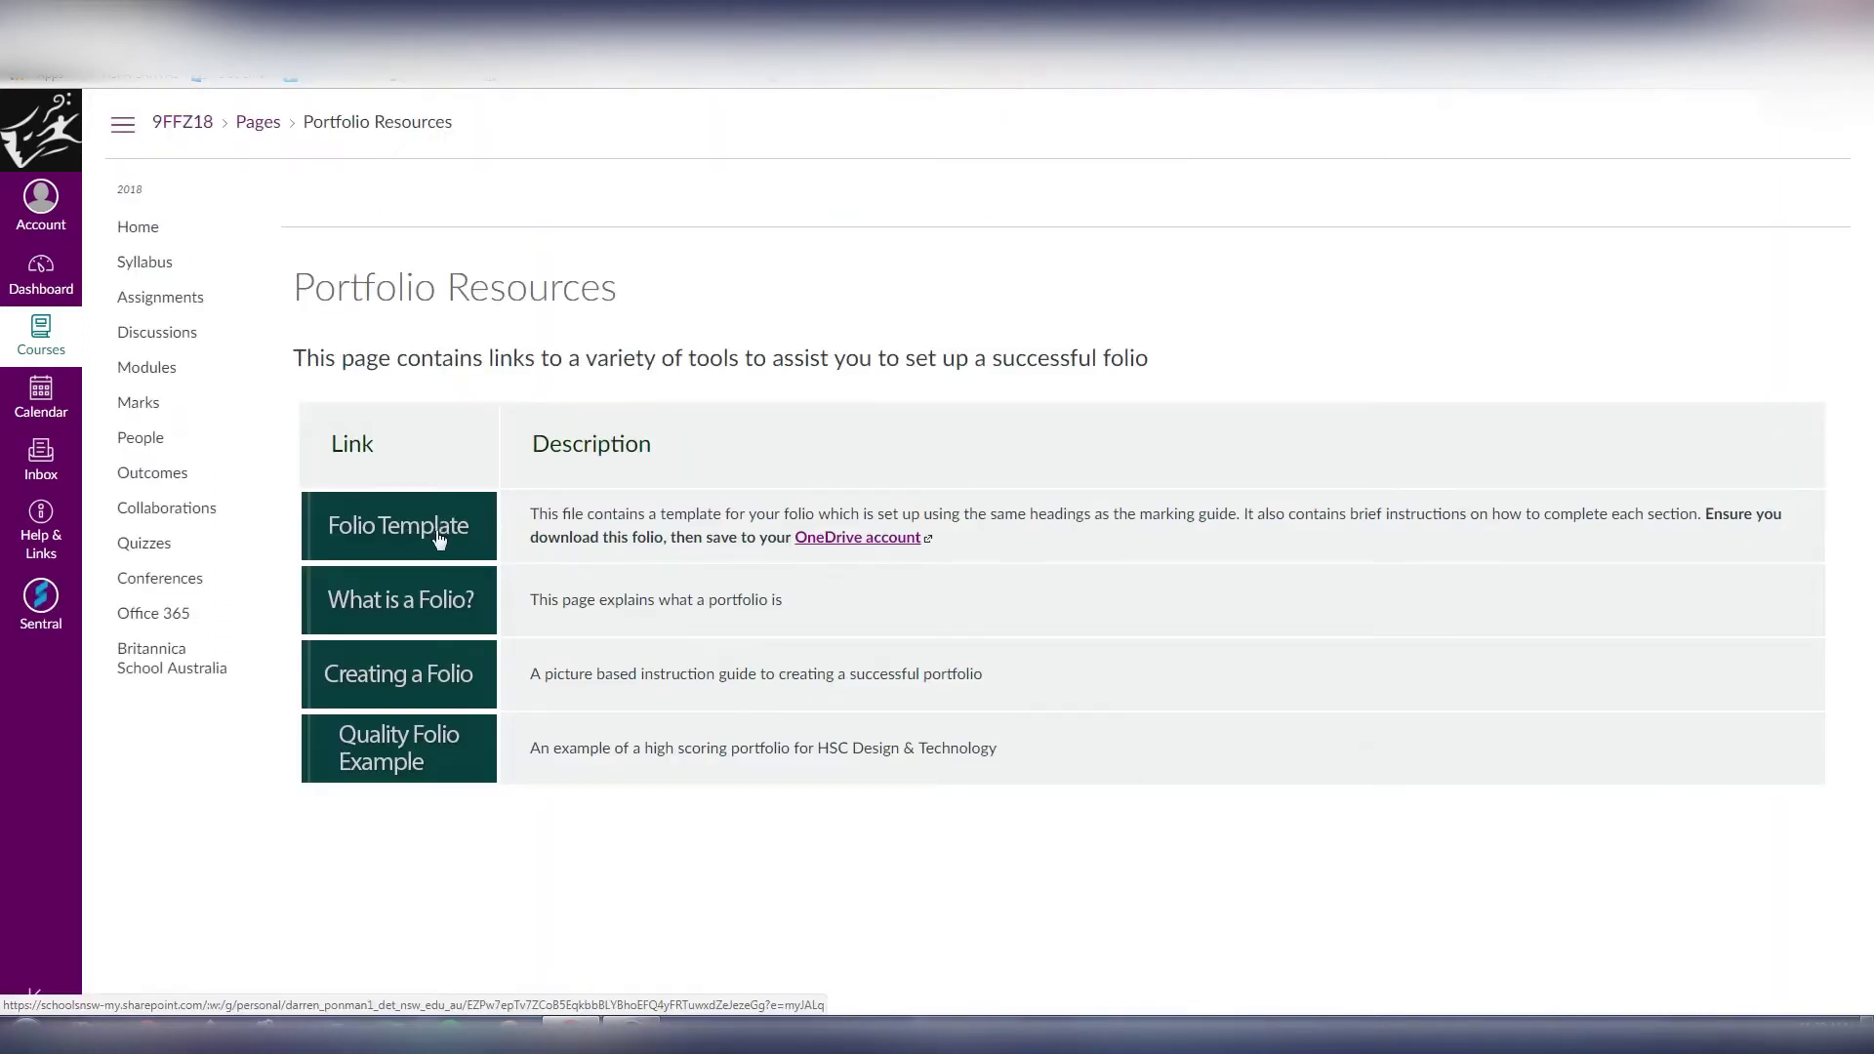
Open the Folio Template in Word Online and download a copy as a .docx file
{"action": "left_click", "coordinate": [402, 532]}
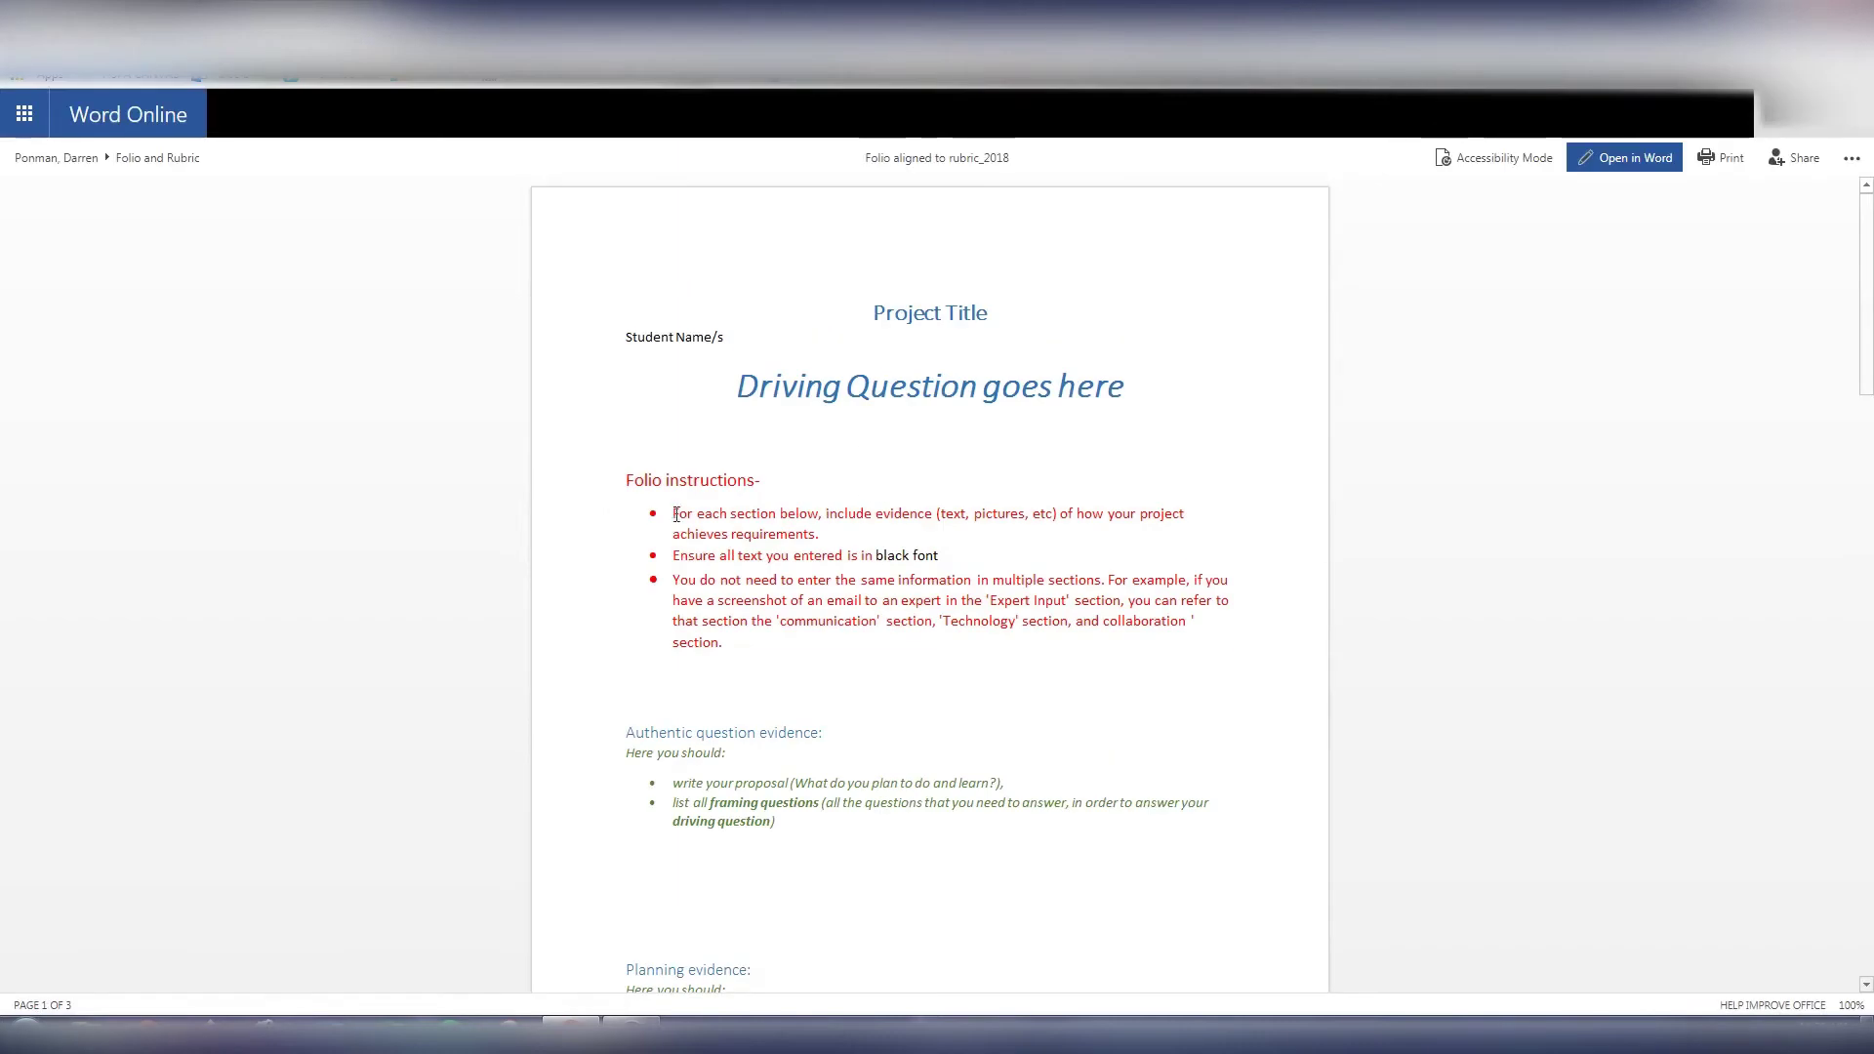
{"action": "scroll", "coordinate": [976, 500], "scroll_direction": "up", "scroll_amount": 1}
{"action": "left_click", "coordinate": [1852, 162]}
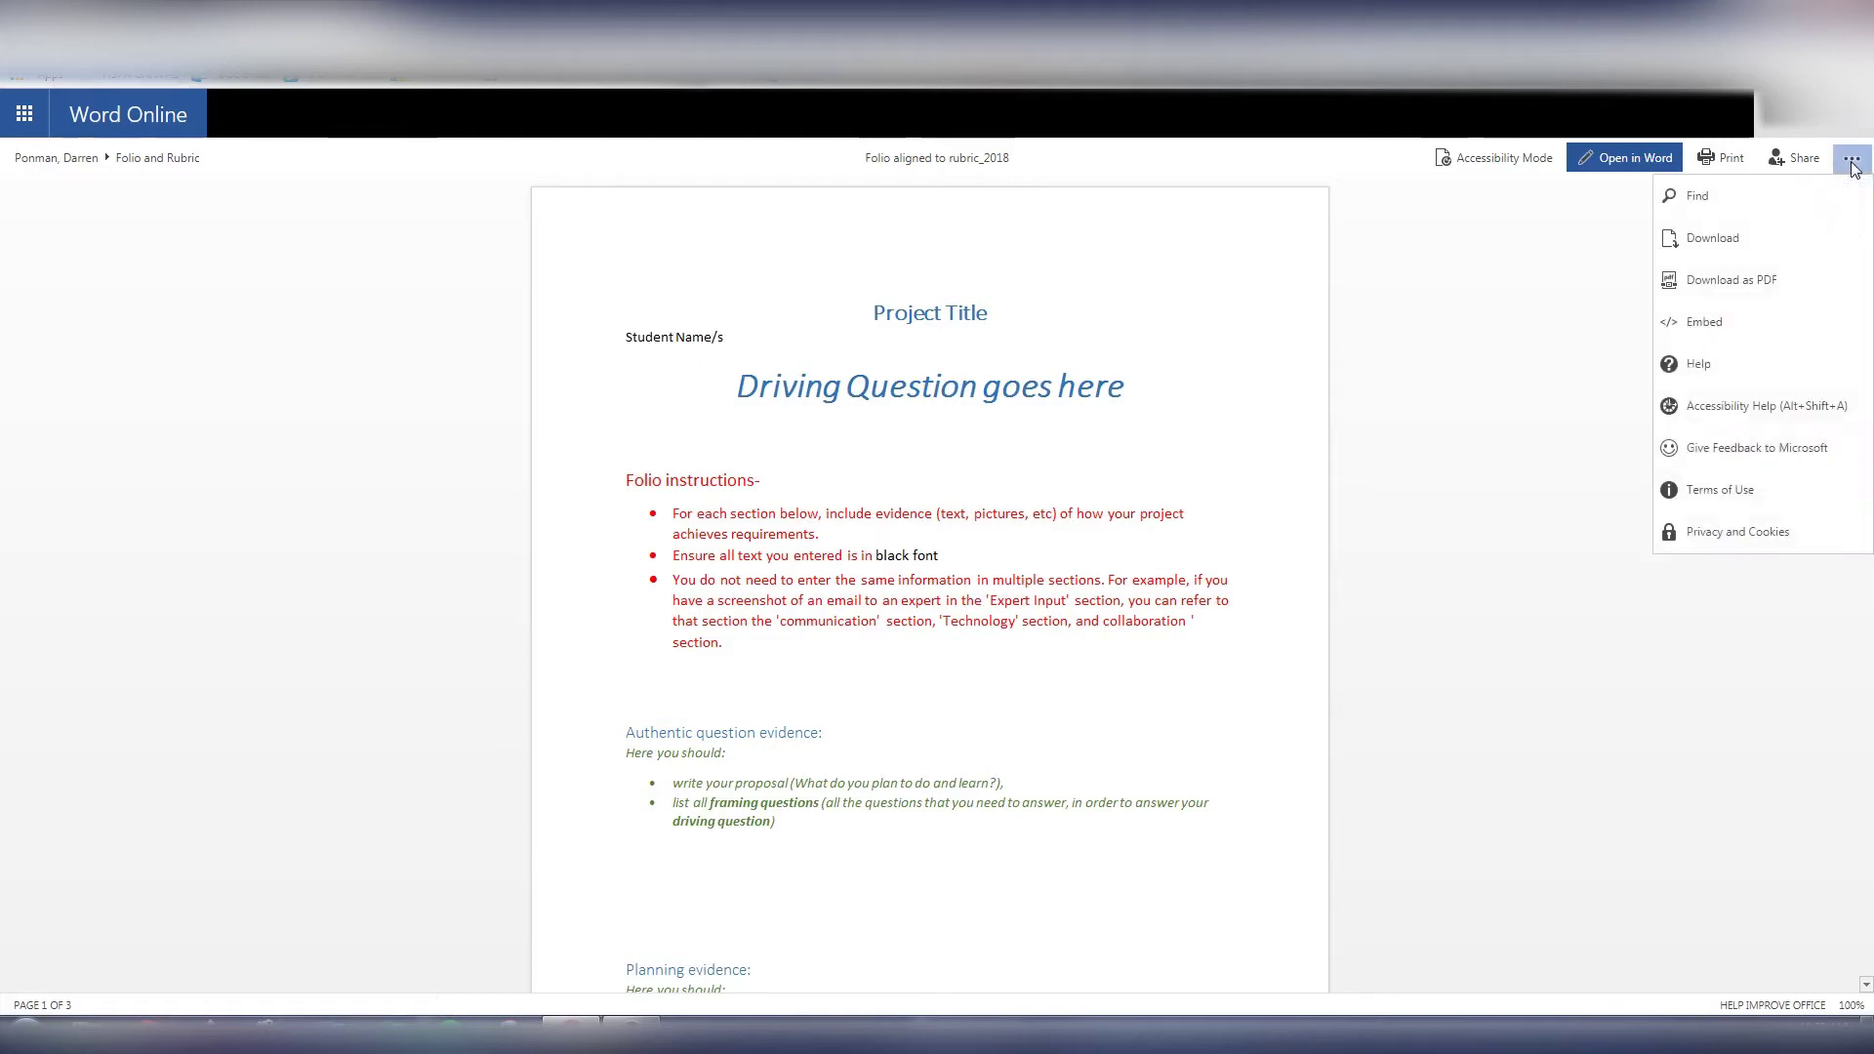
{"action": "left_click", "coordinate": [1729, 251]}
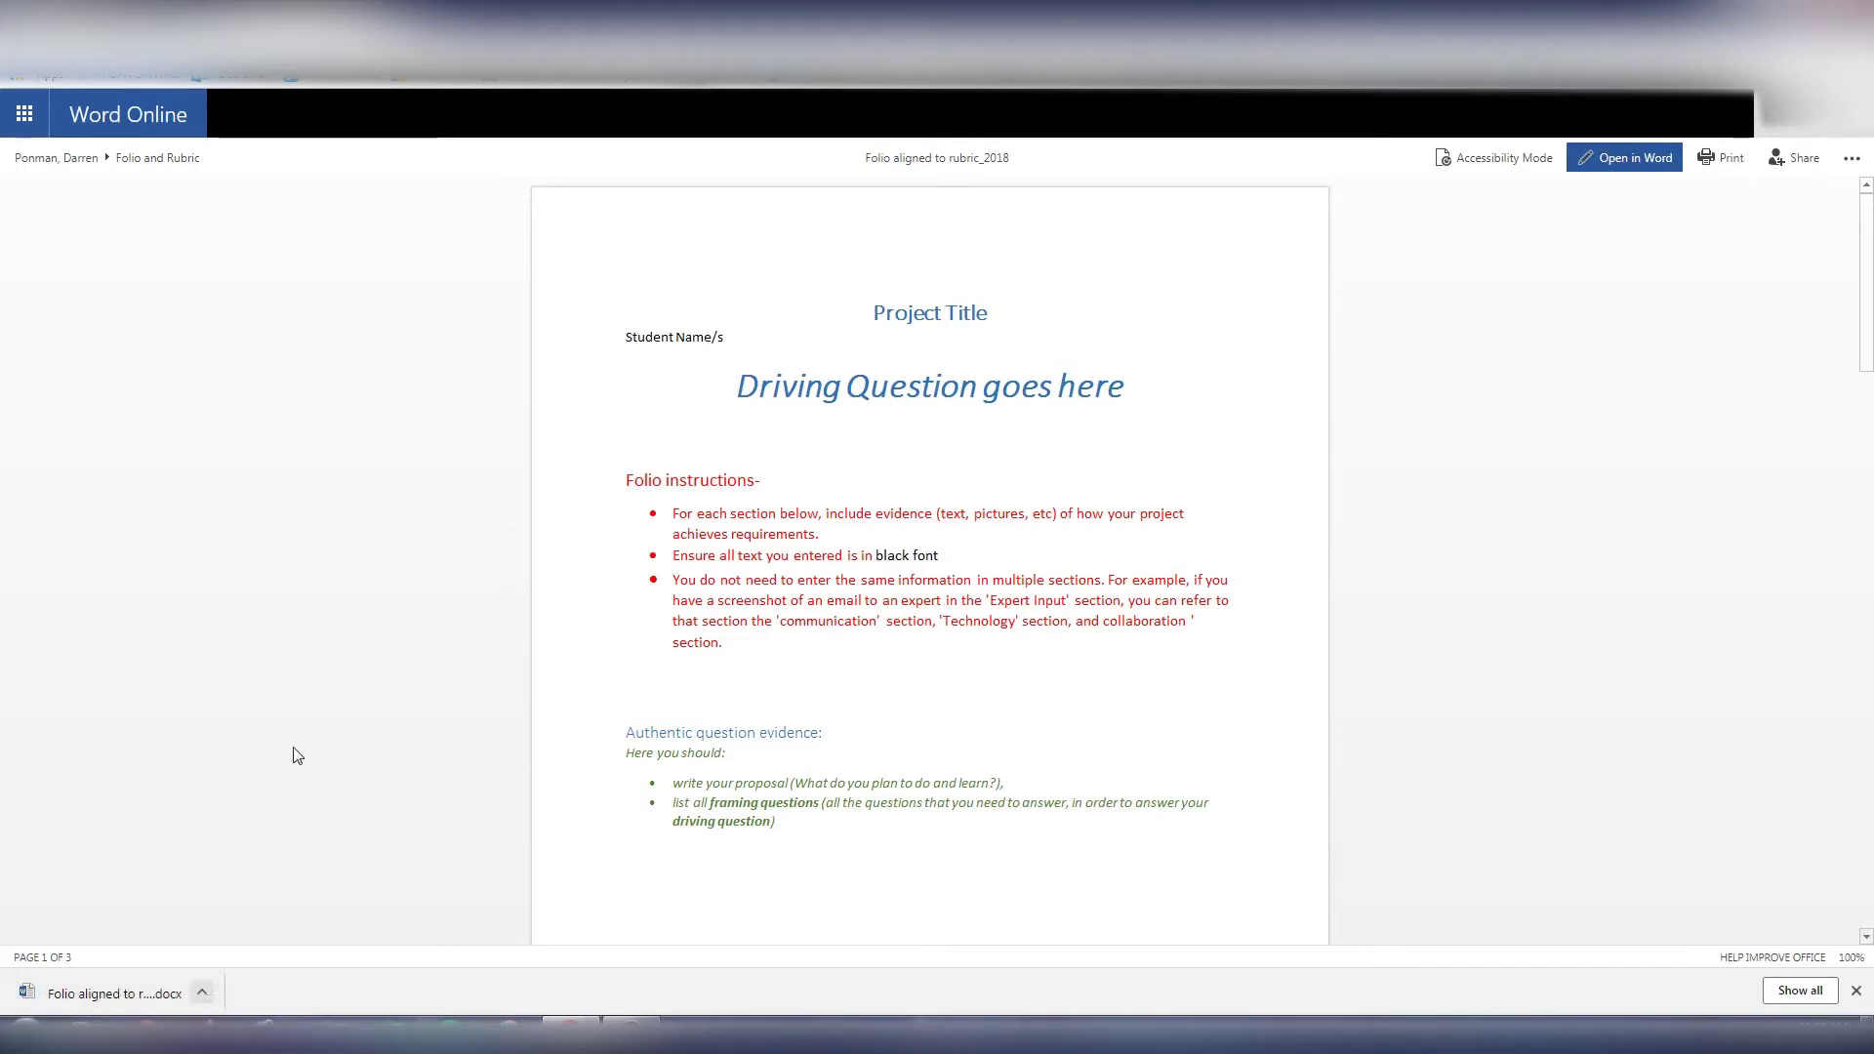
Close the Word tab, return to the course home, and open the OneDrive 2018 folder
{"action": "key", "text": "ctrl+w"}
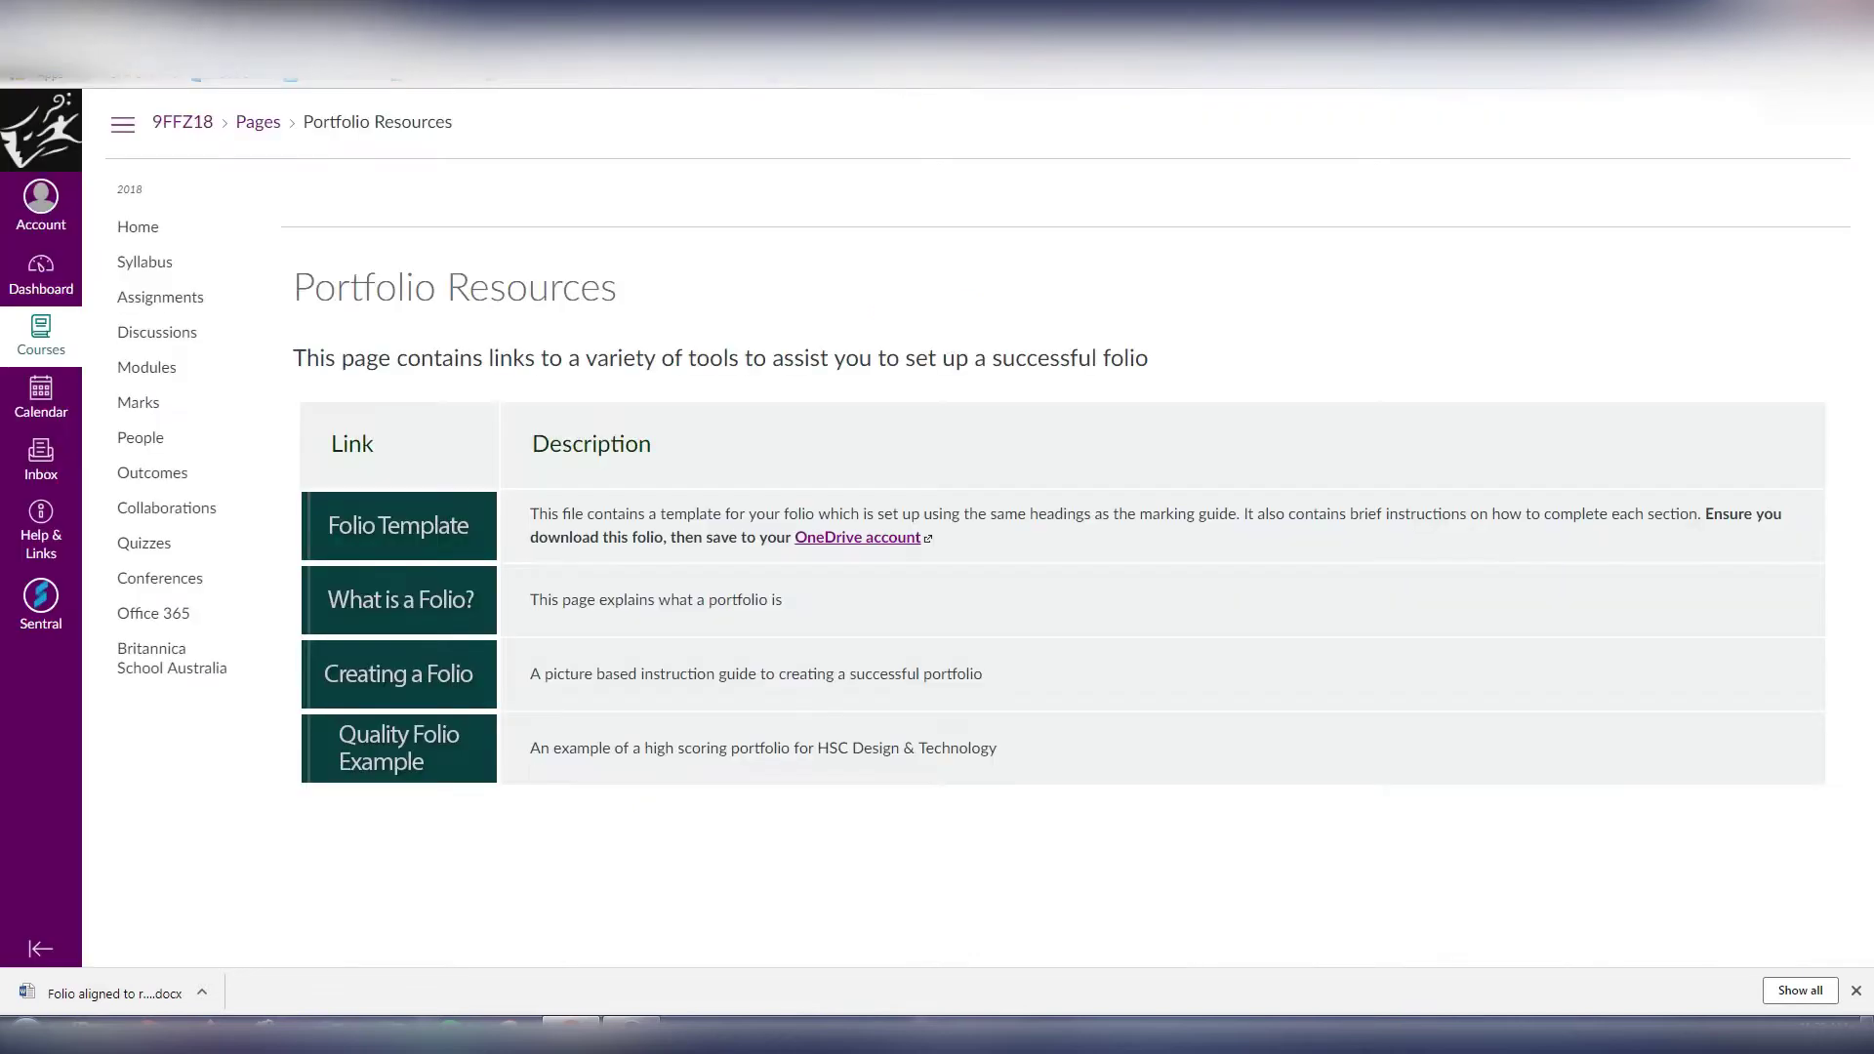
{"action": "left_click", "coordinate": [142, 231]}
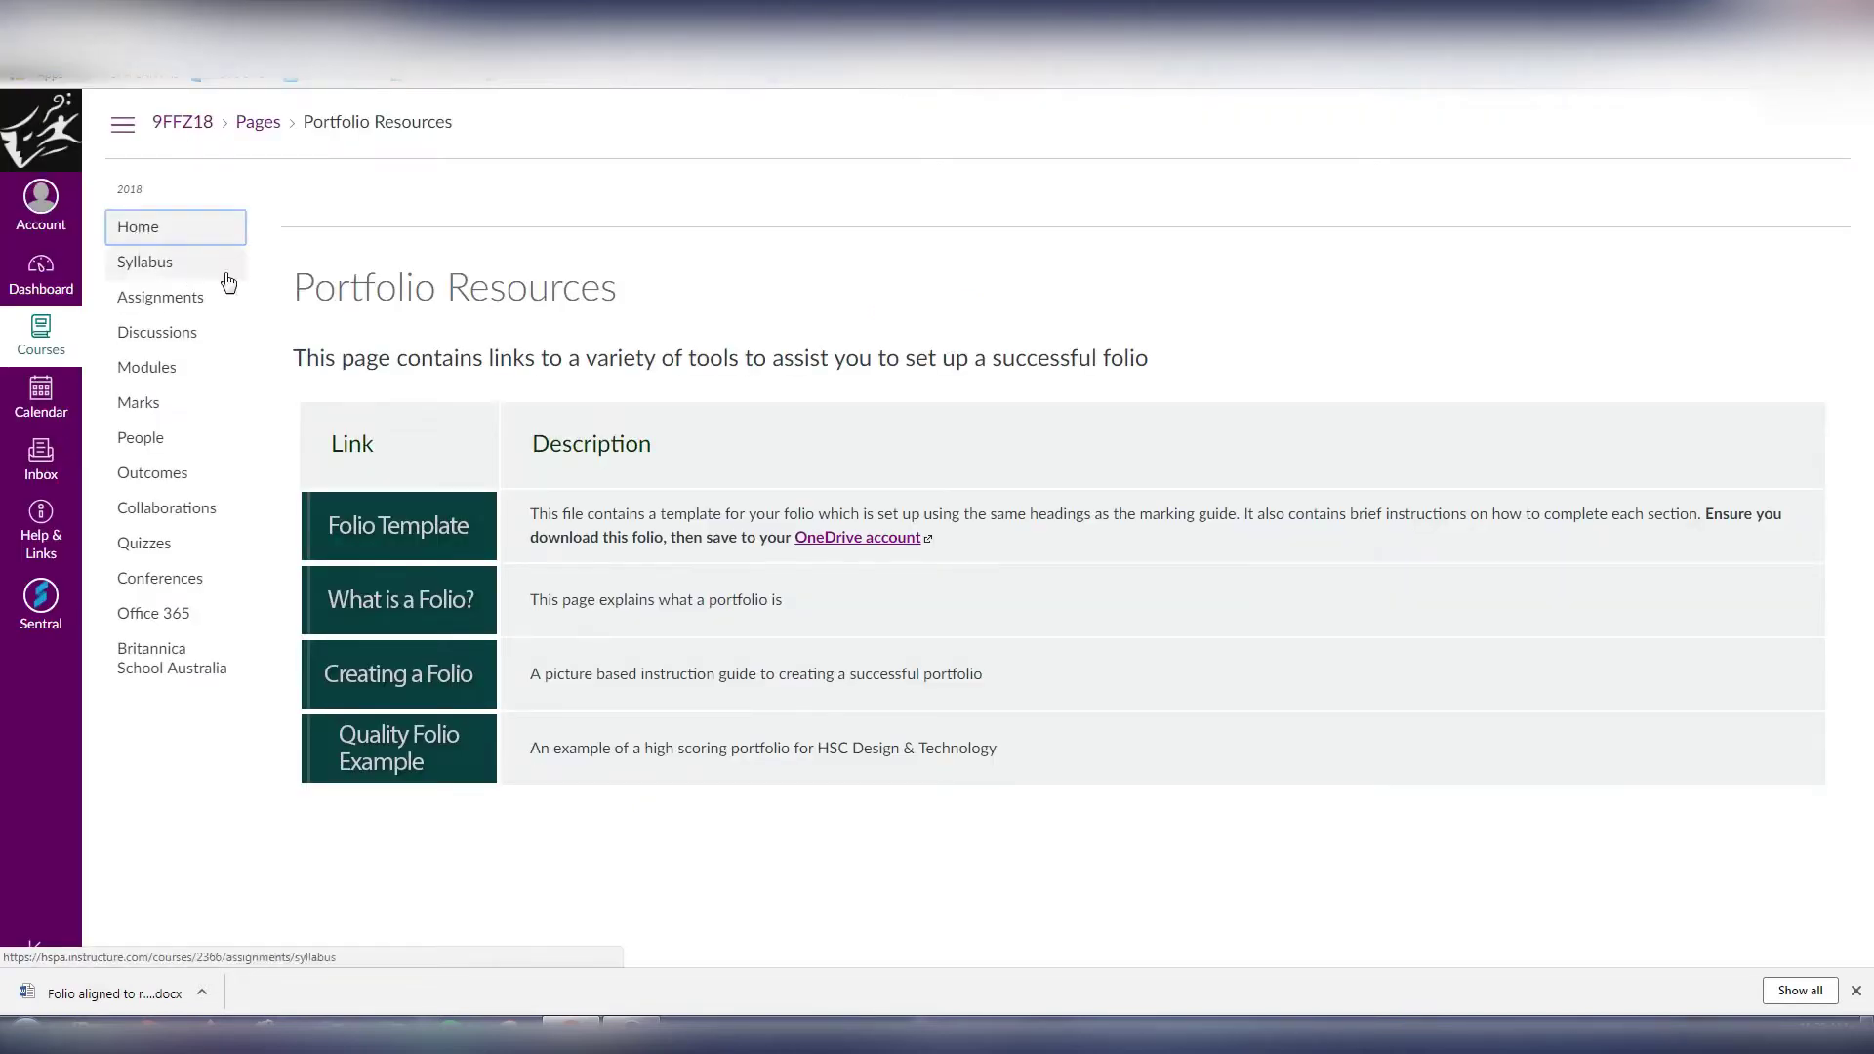
{"action": "scroll", "coordinate": [617, 538], "scroll_direction": "down", "scroll_amount": 1}
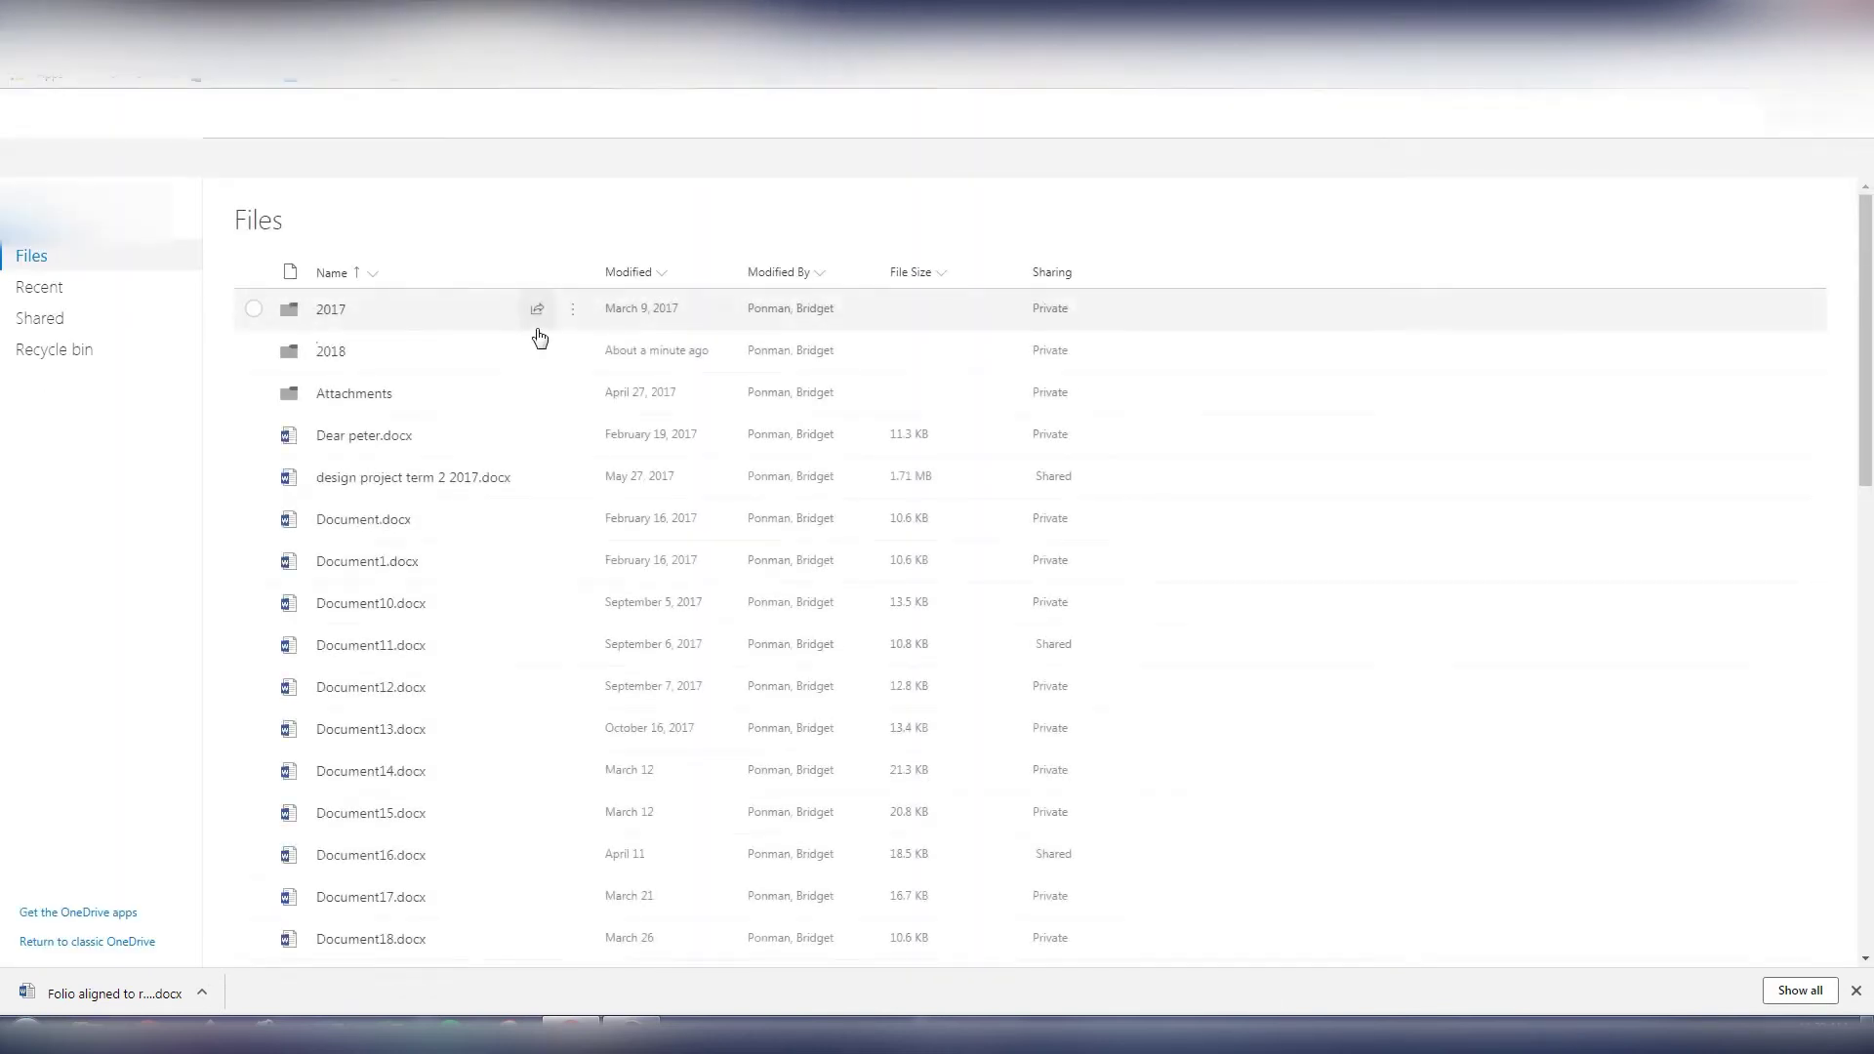
{"action": "left_click", "coordinate": [332, 353]}
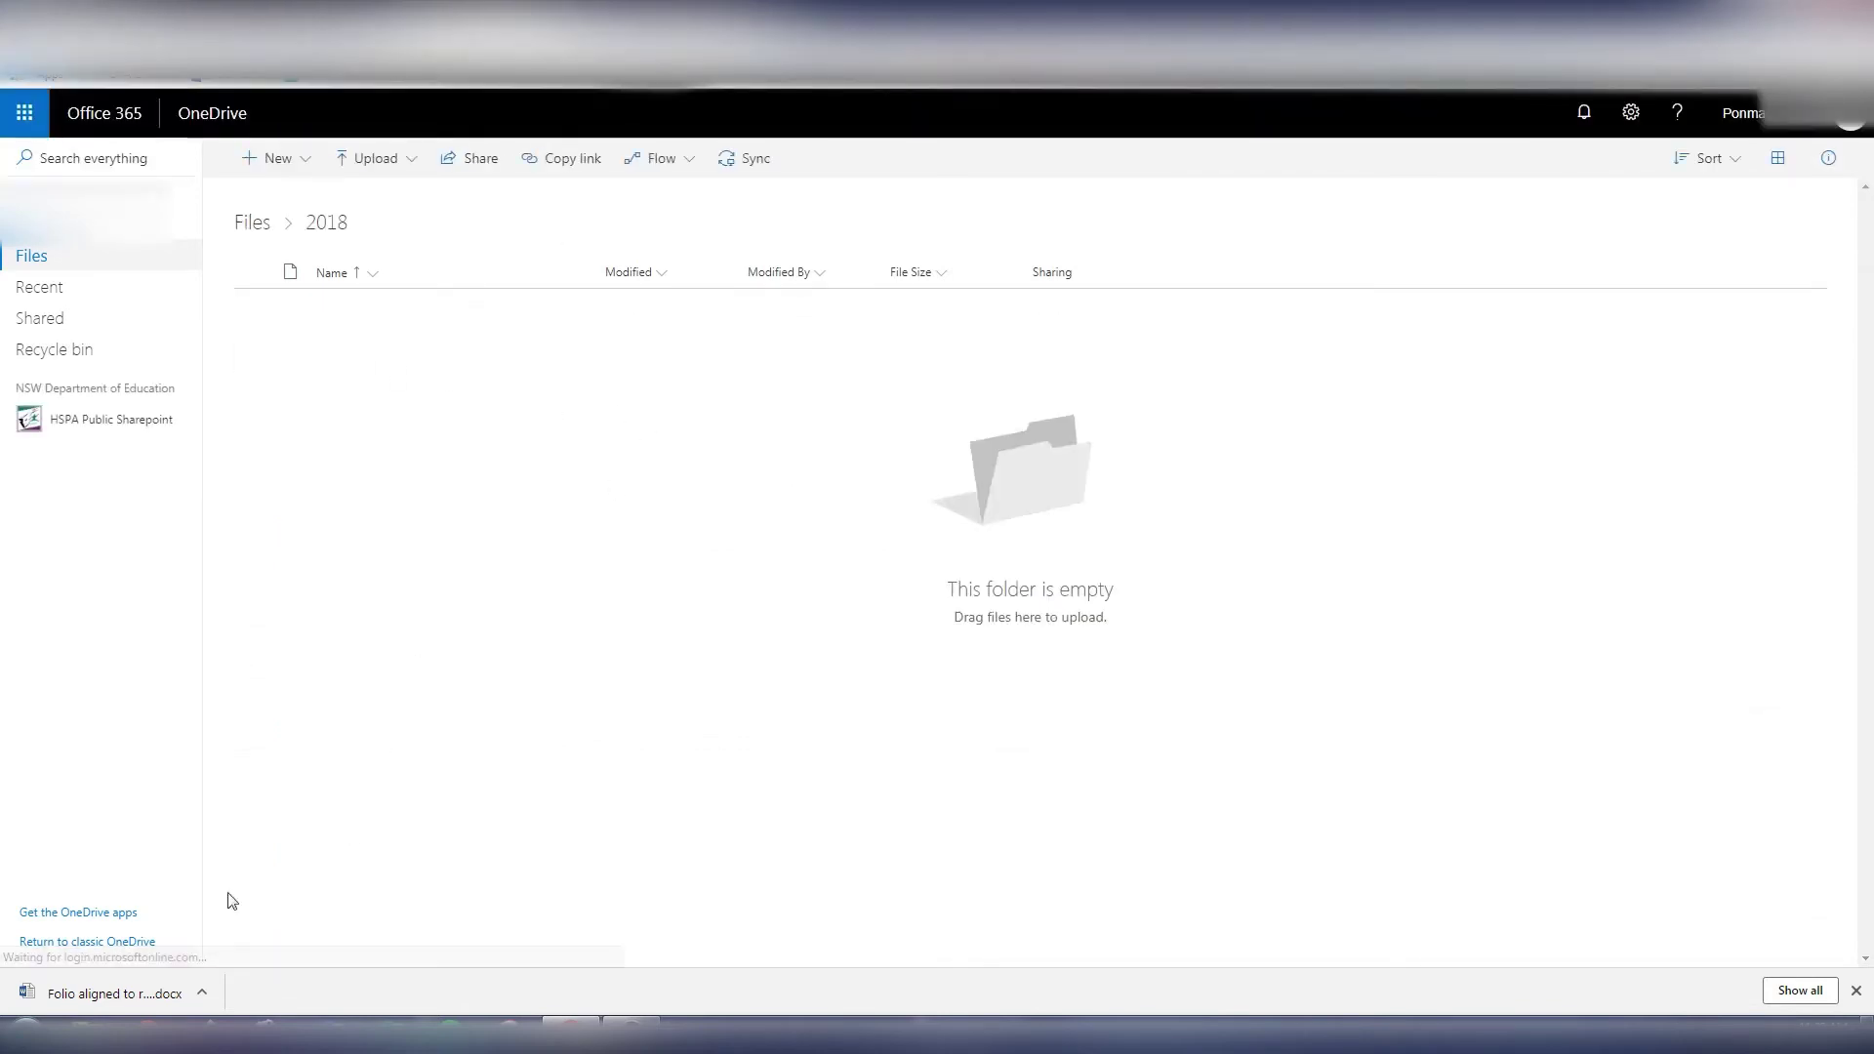
Drag the downloaded Folio aligned to rubric_2018.docx into the 2018 folder and open it
{"action": "left_click", "coordinate": [199, 994]}
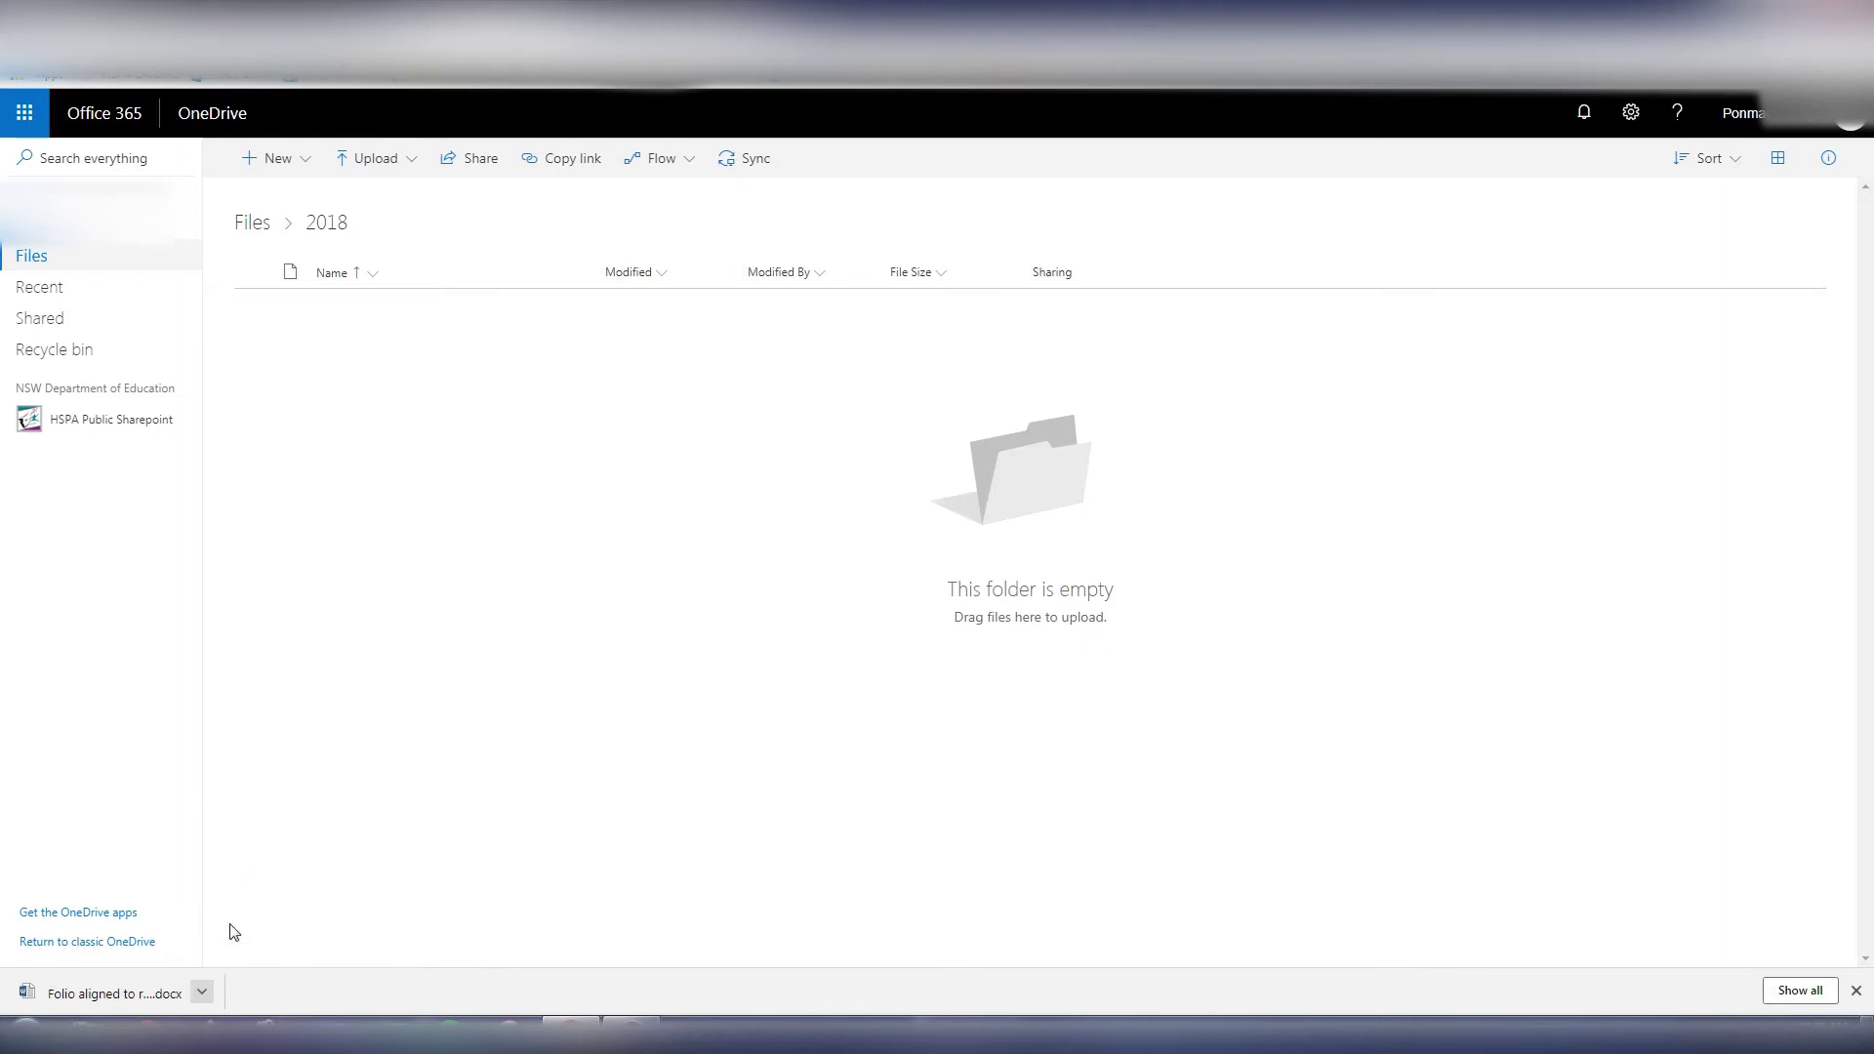
{"action": "left_click", "coordinate": [239, 927]}
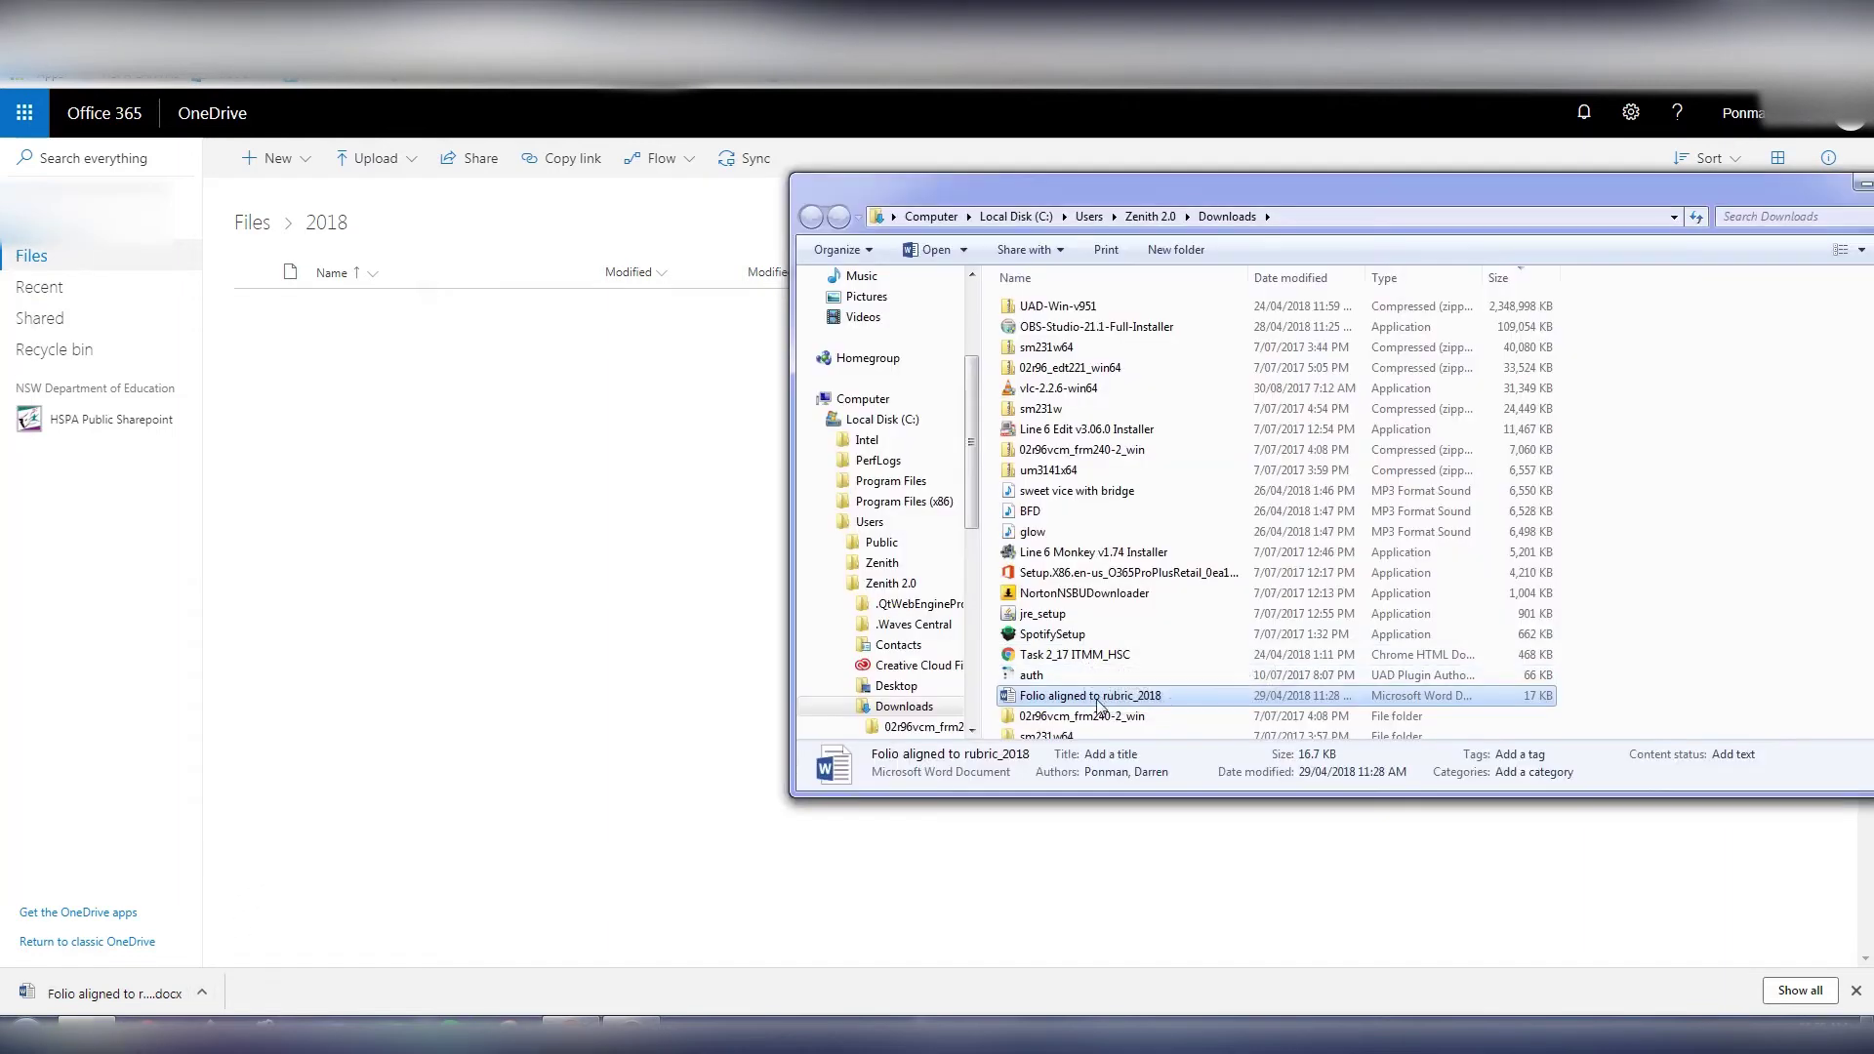
{"action": "left_click_drag", "start_coordinate": [1100, 705], "coordinate": [738, 585]}
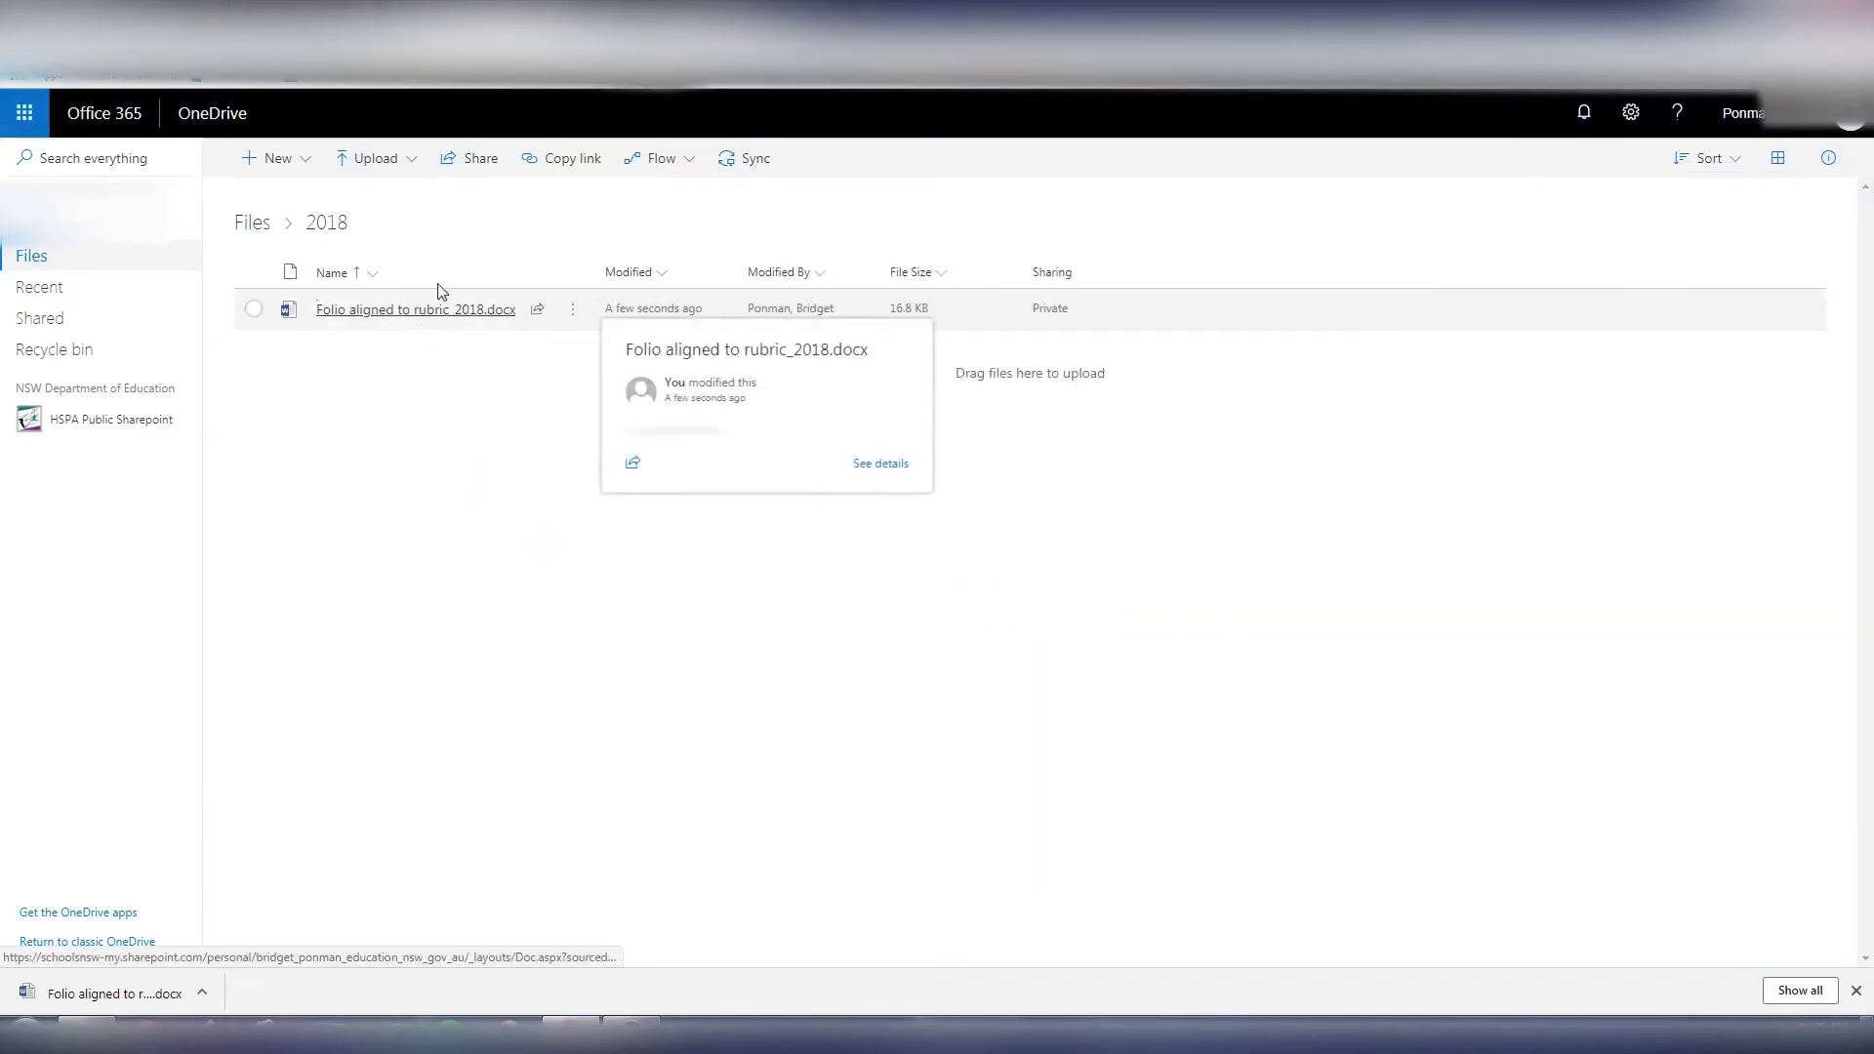
{"action": "left_click", "coordinate": [442, 311]}
{"action": "left_click", "coordinate": [437, 312]}
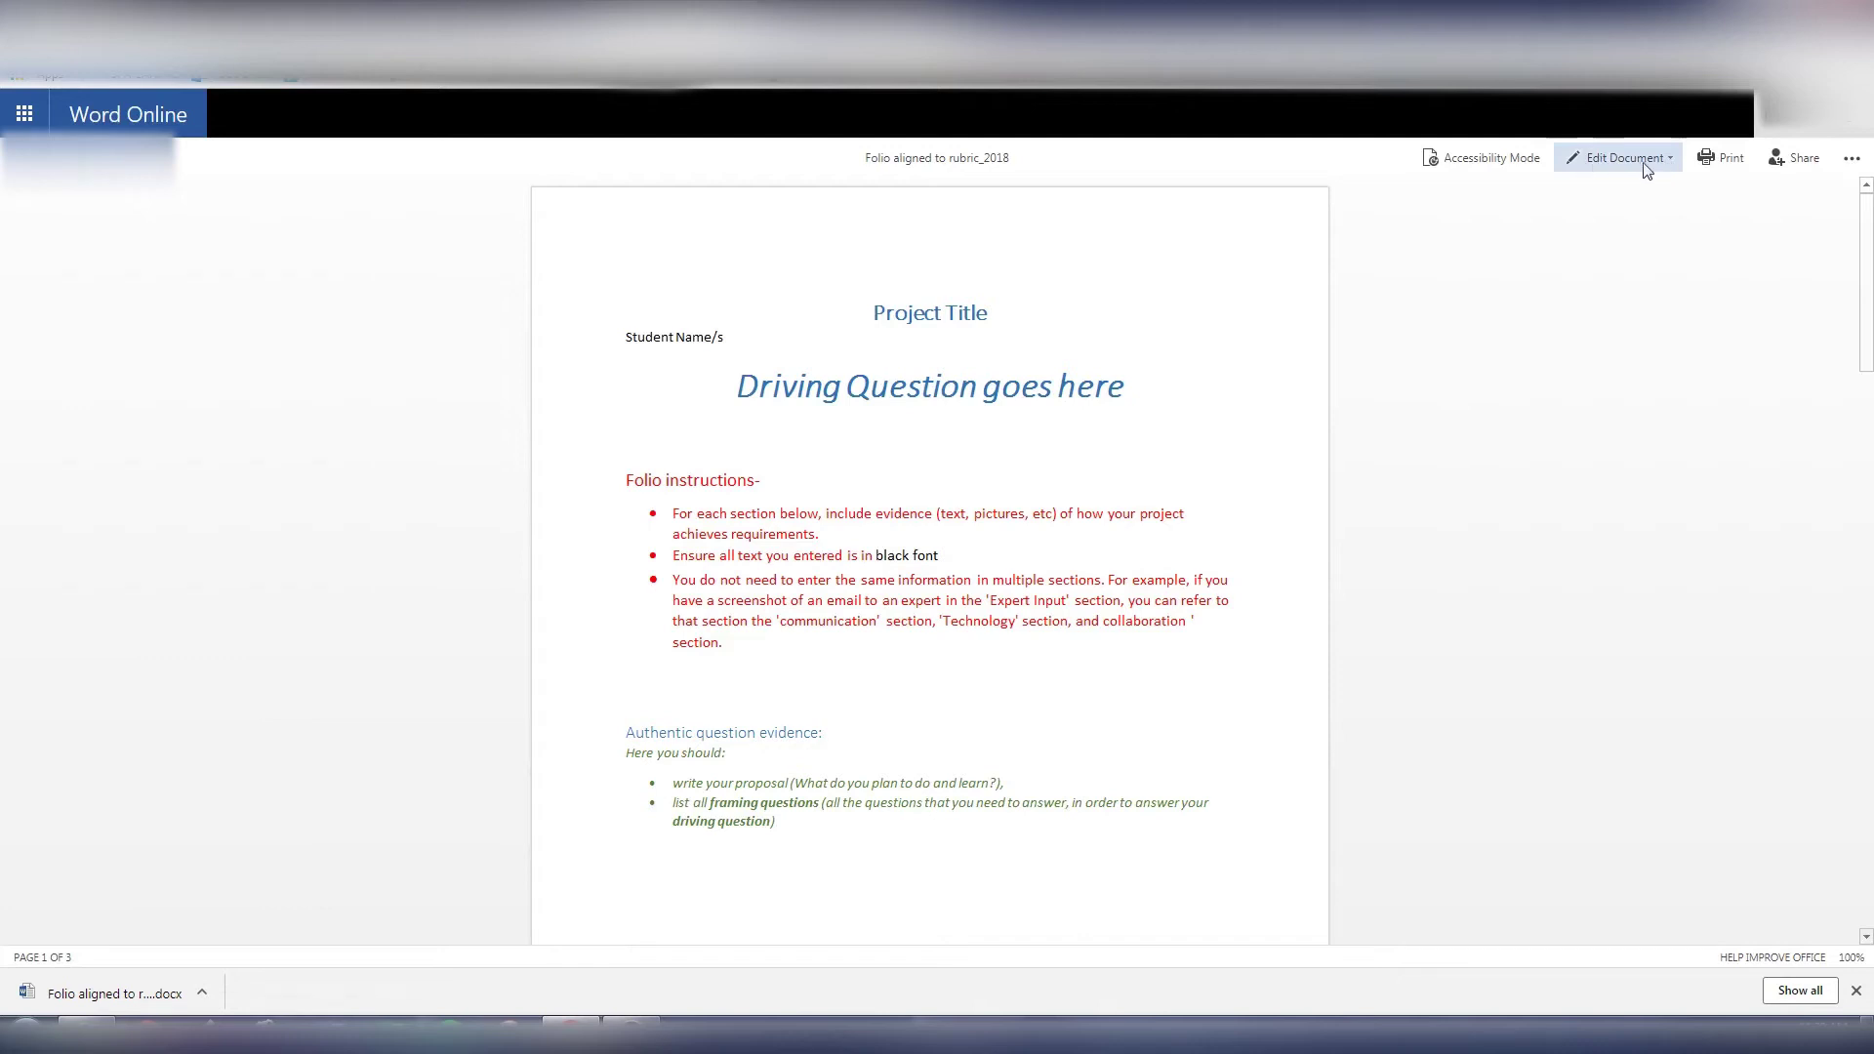
Switch the uploaded folio to Edit in Browser mode and look over its 3 pages
{"action": "left_click", "coordinate": [1671, 164]}
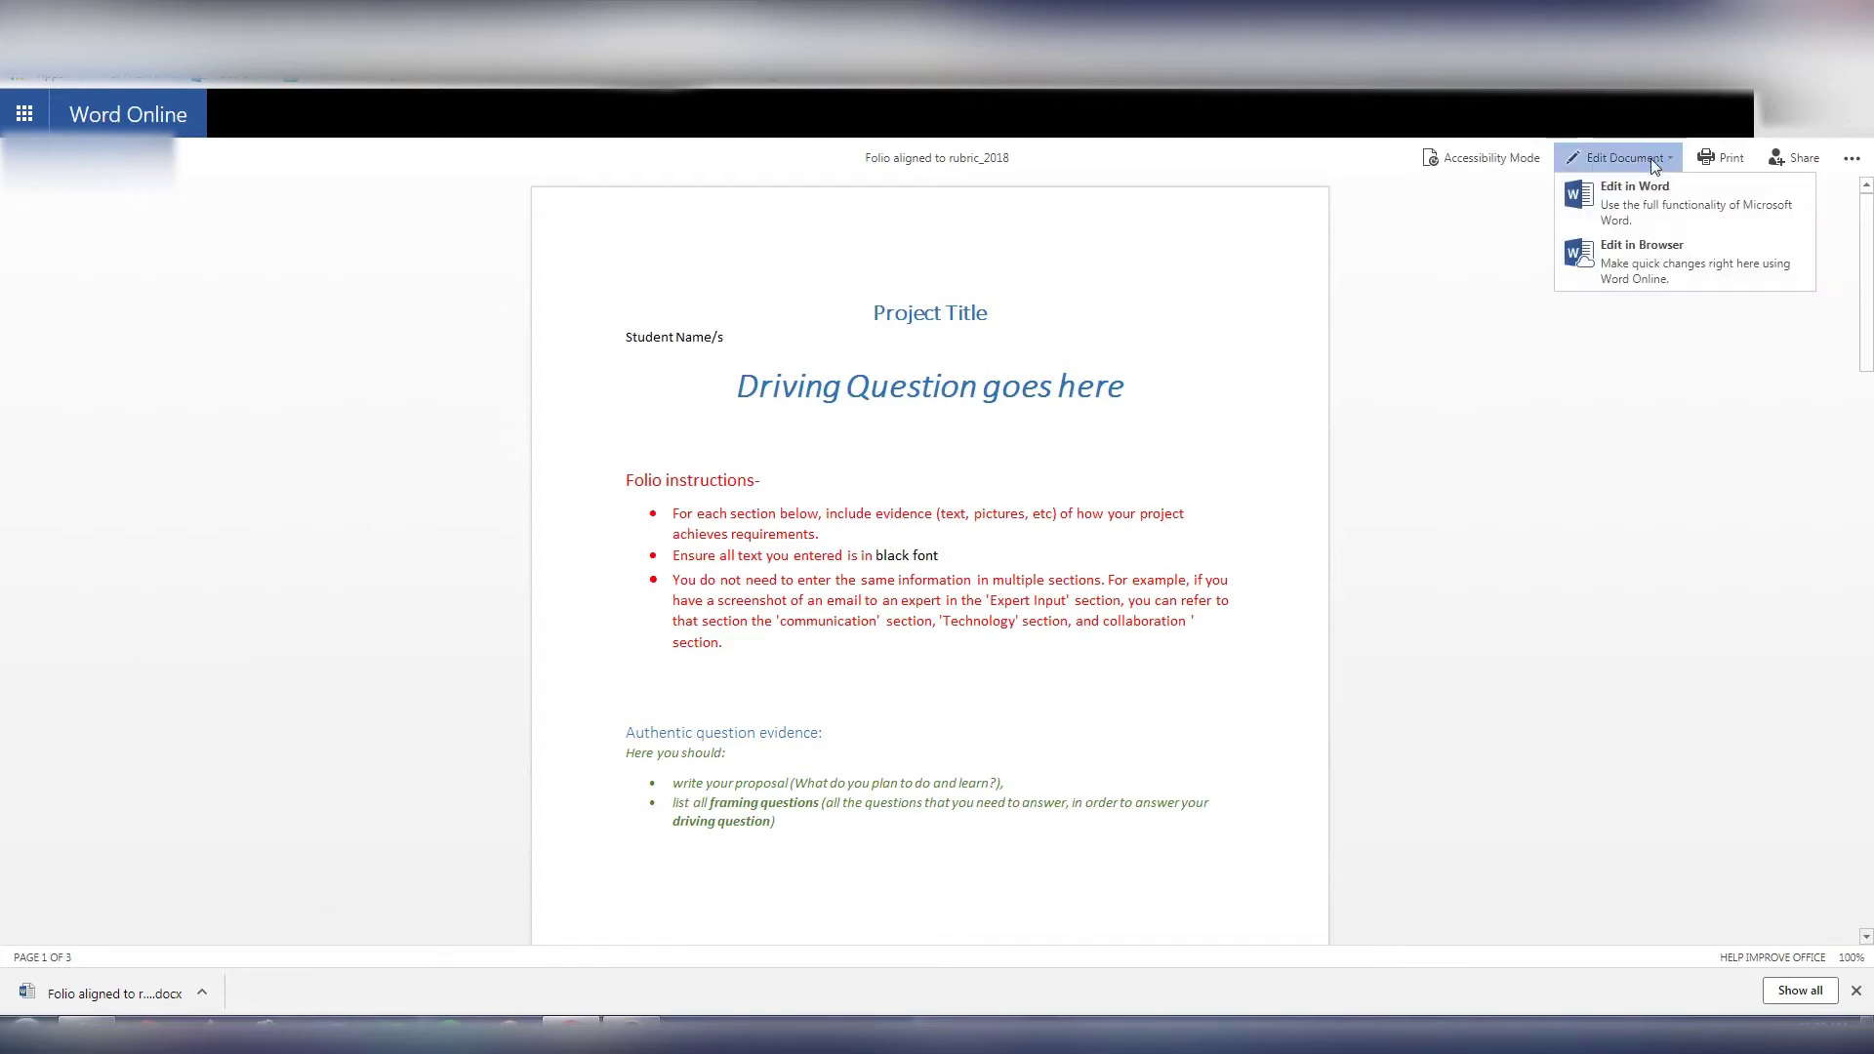
{"action": "left_click", "coordinate": [1673, 266]}
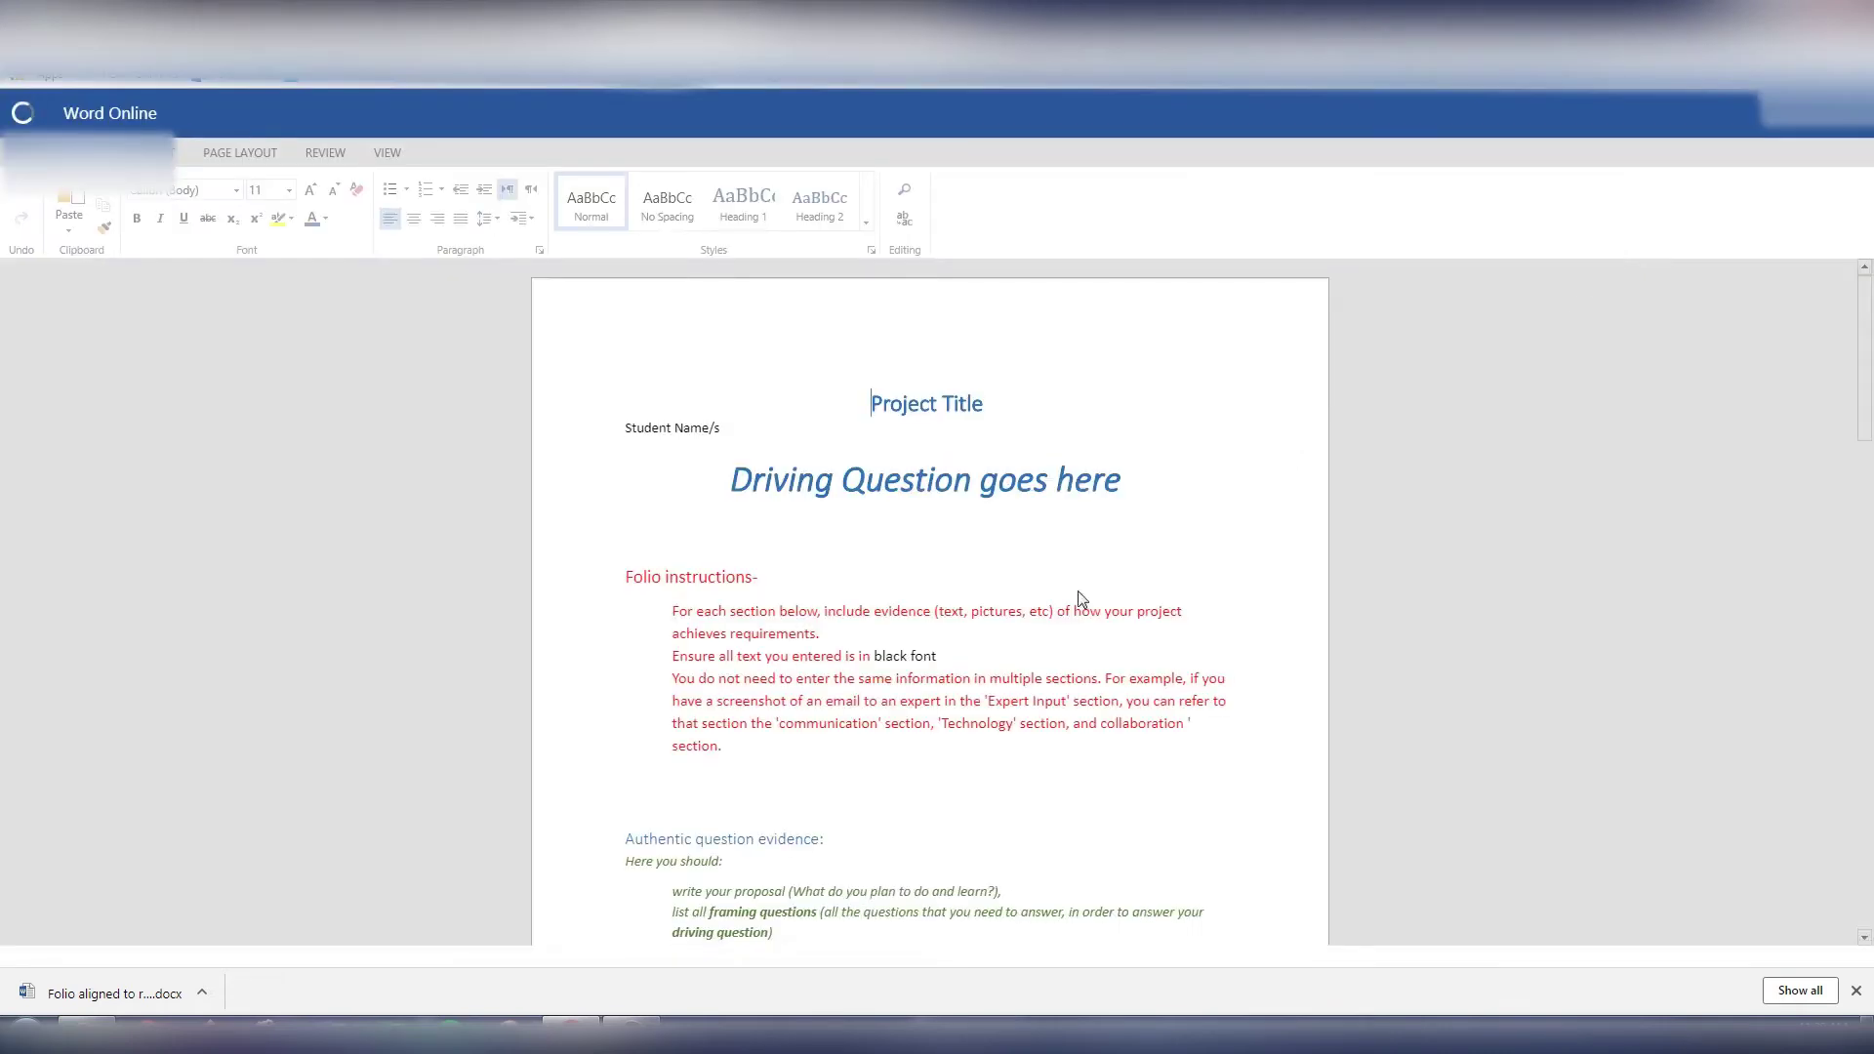
{"action": "scroll", "coordinate": [1005, 625], "scroll_direction": "down", "scroll_amount": 4}
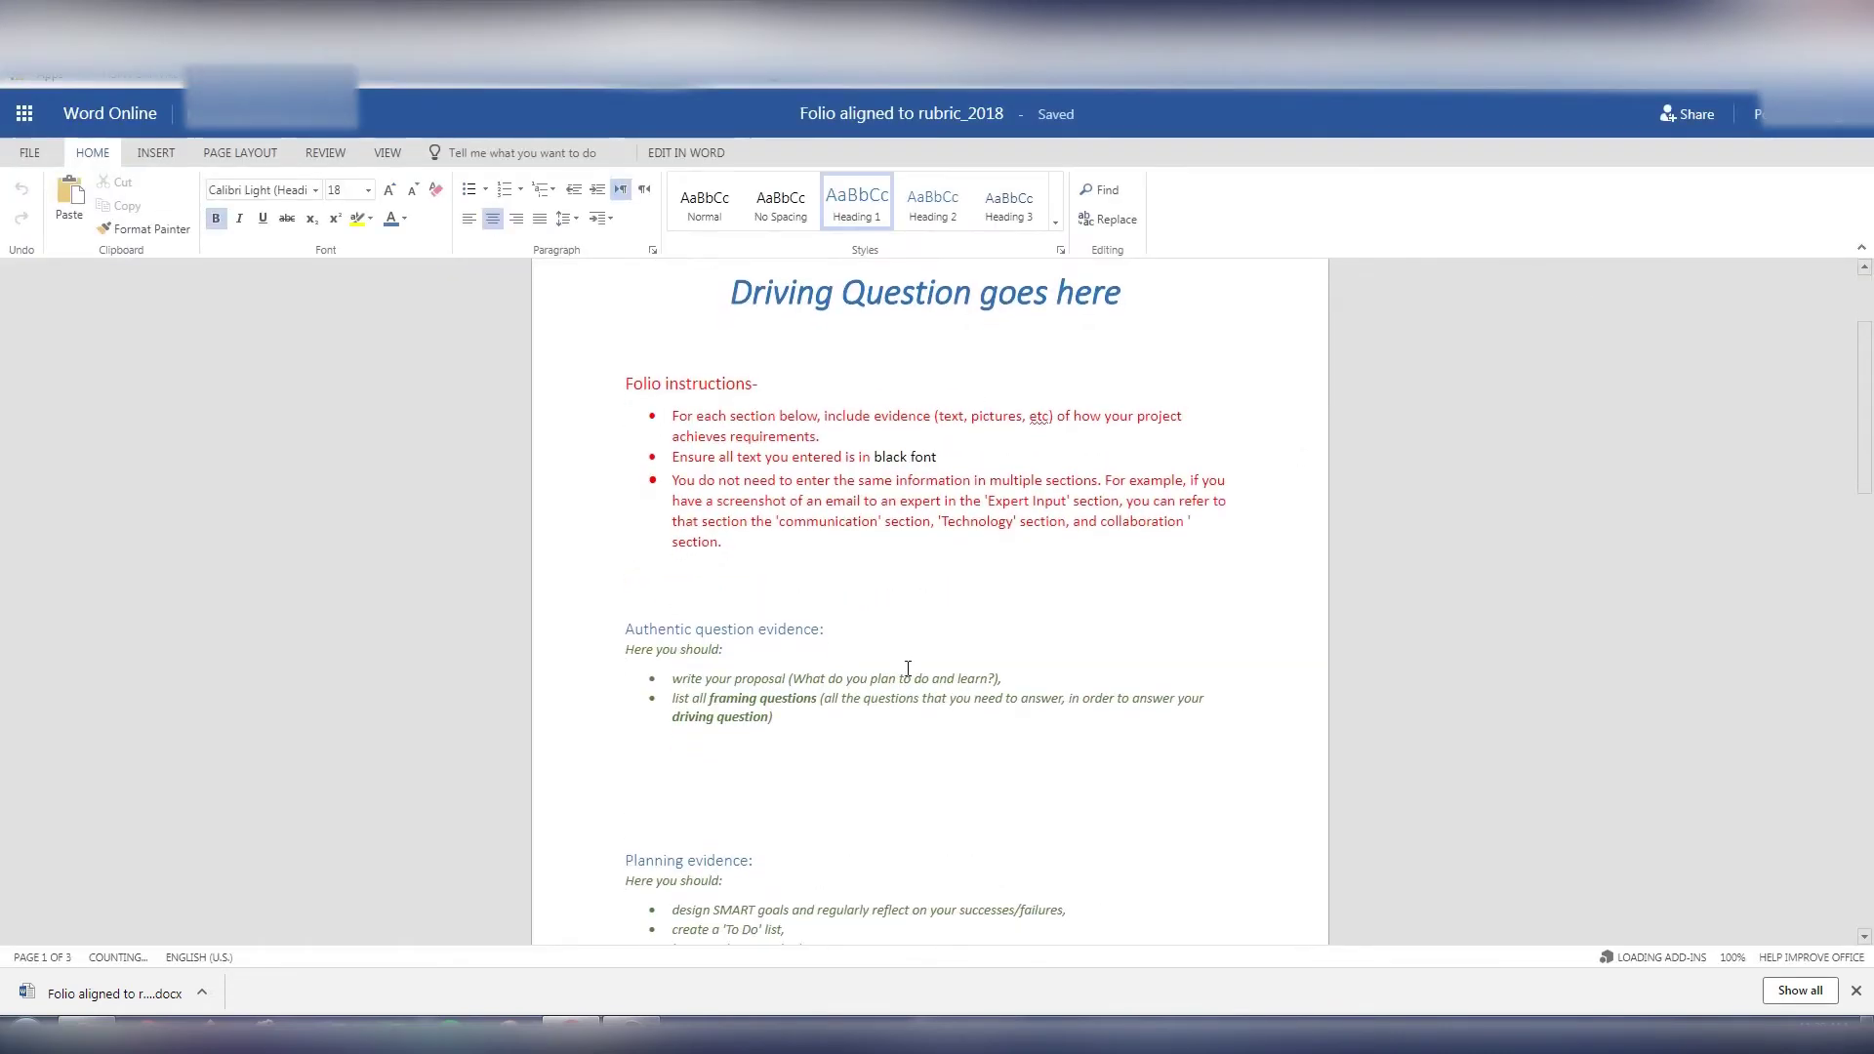
{"action": "scroll", "coordinate": [908, 672], "scroll_direction": "up", "scroll_amount": 4}
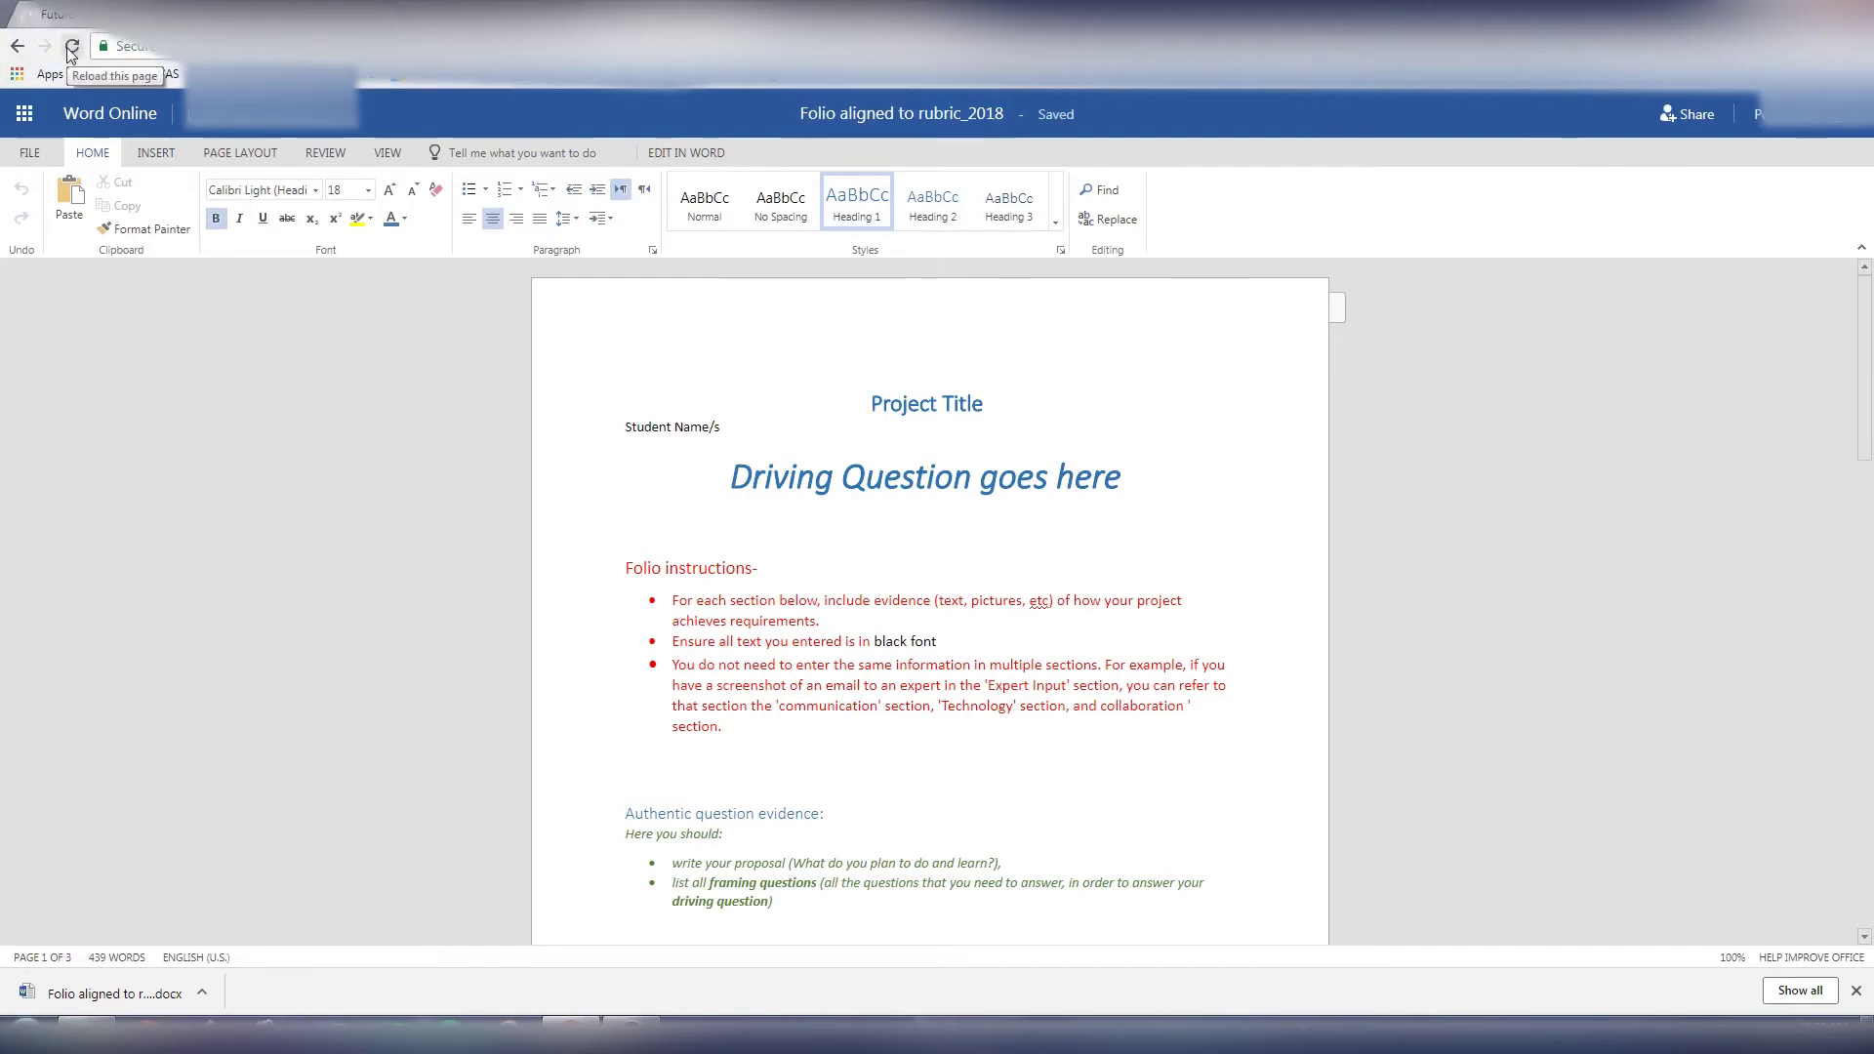
Reload the folio page and bring up its Share dialog
{"action": "left_click", "coordinate": [71, 53]}
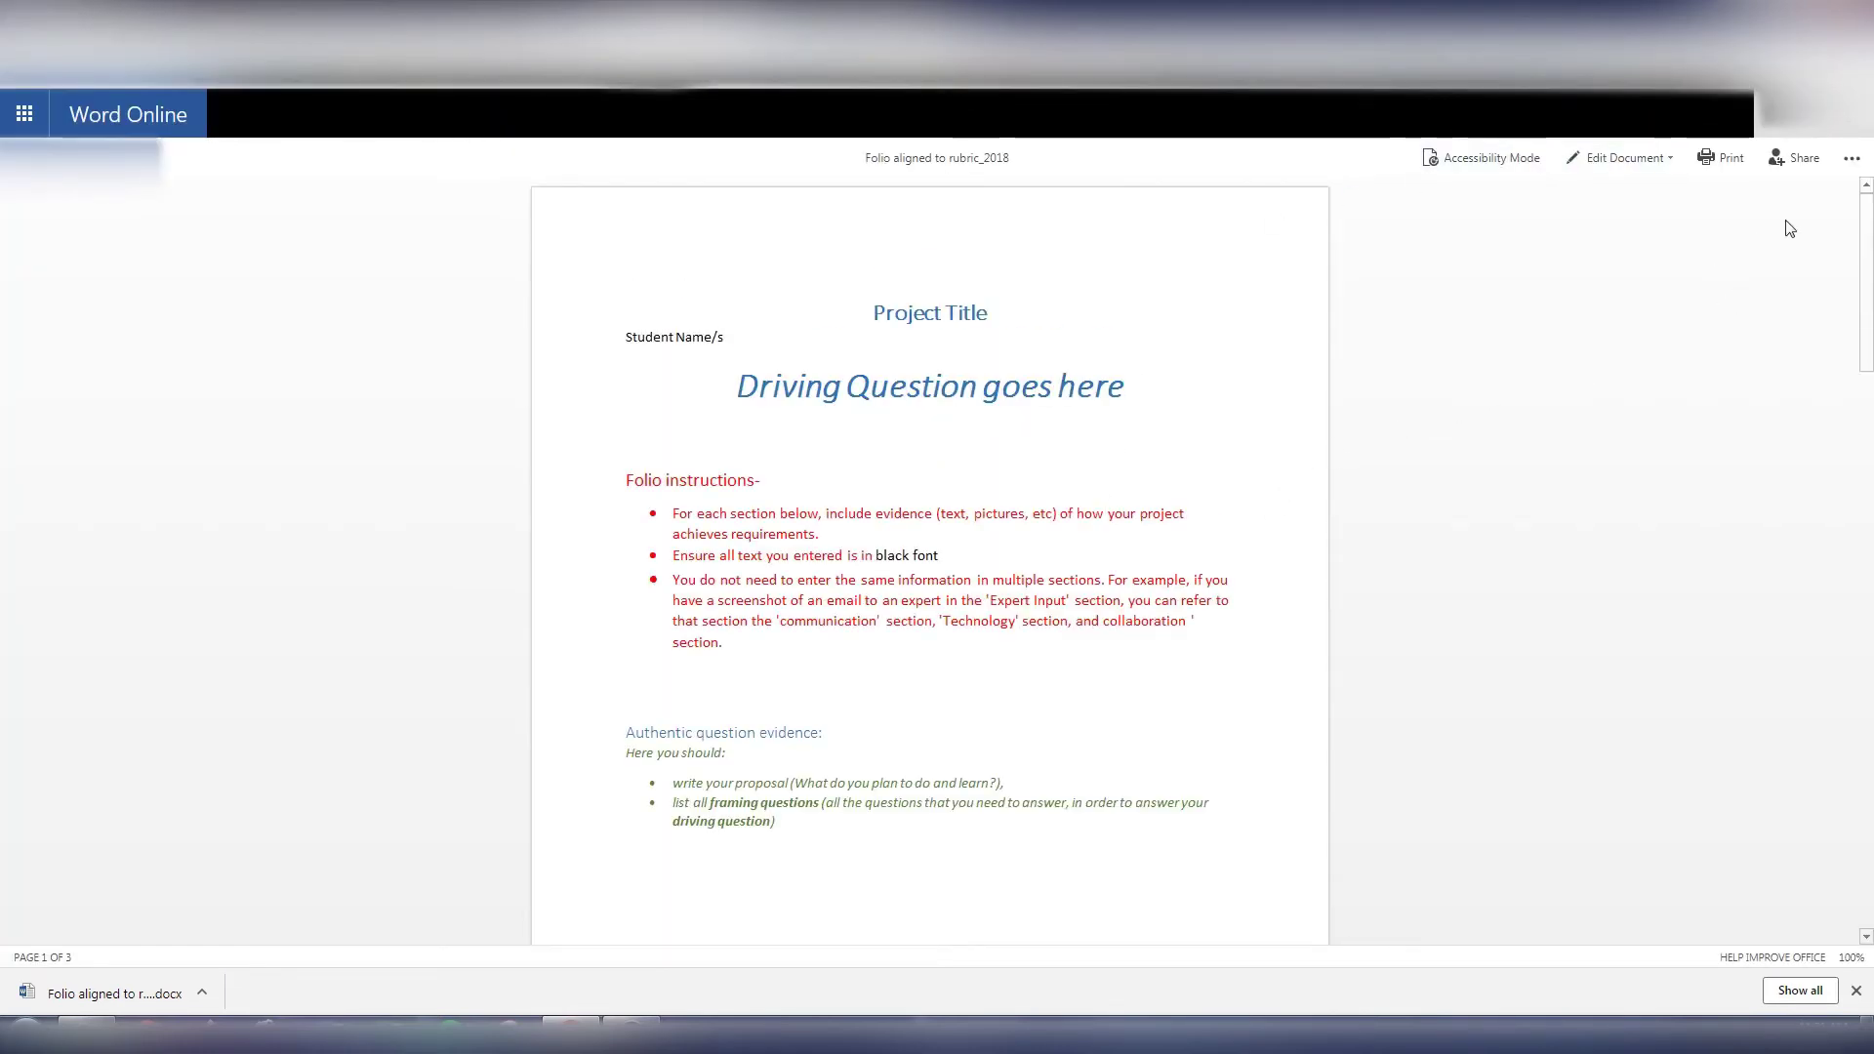
{"action": "left_click", "coordinate": [1792, 160]}
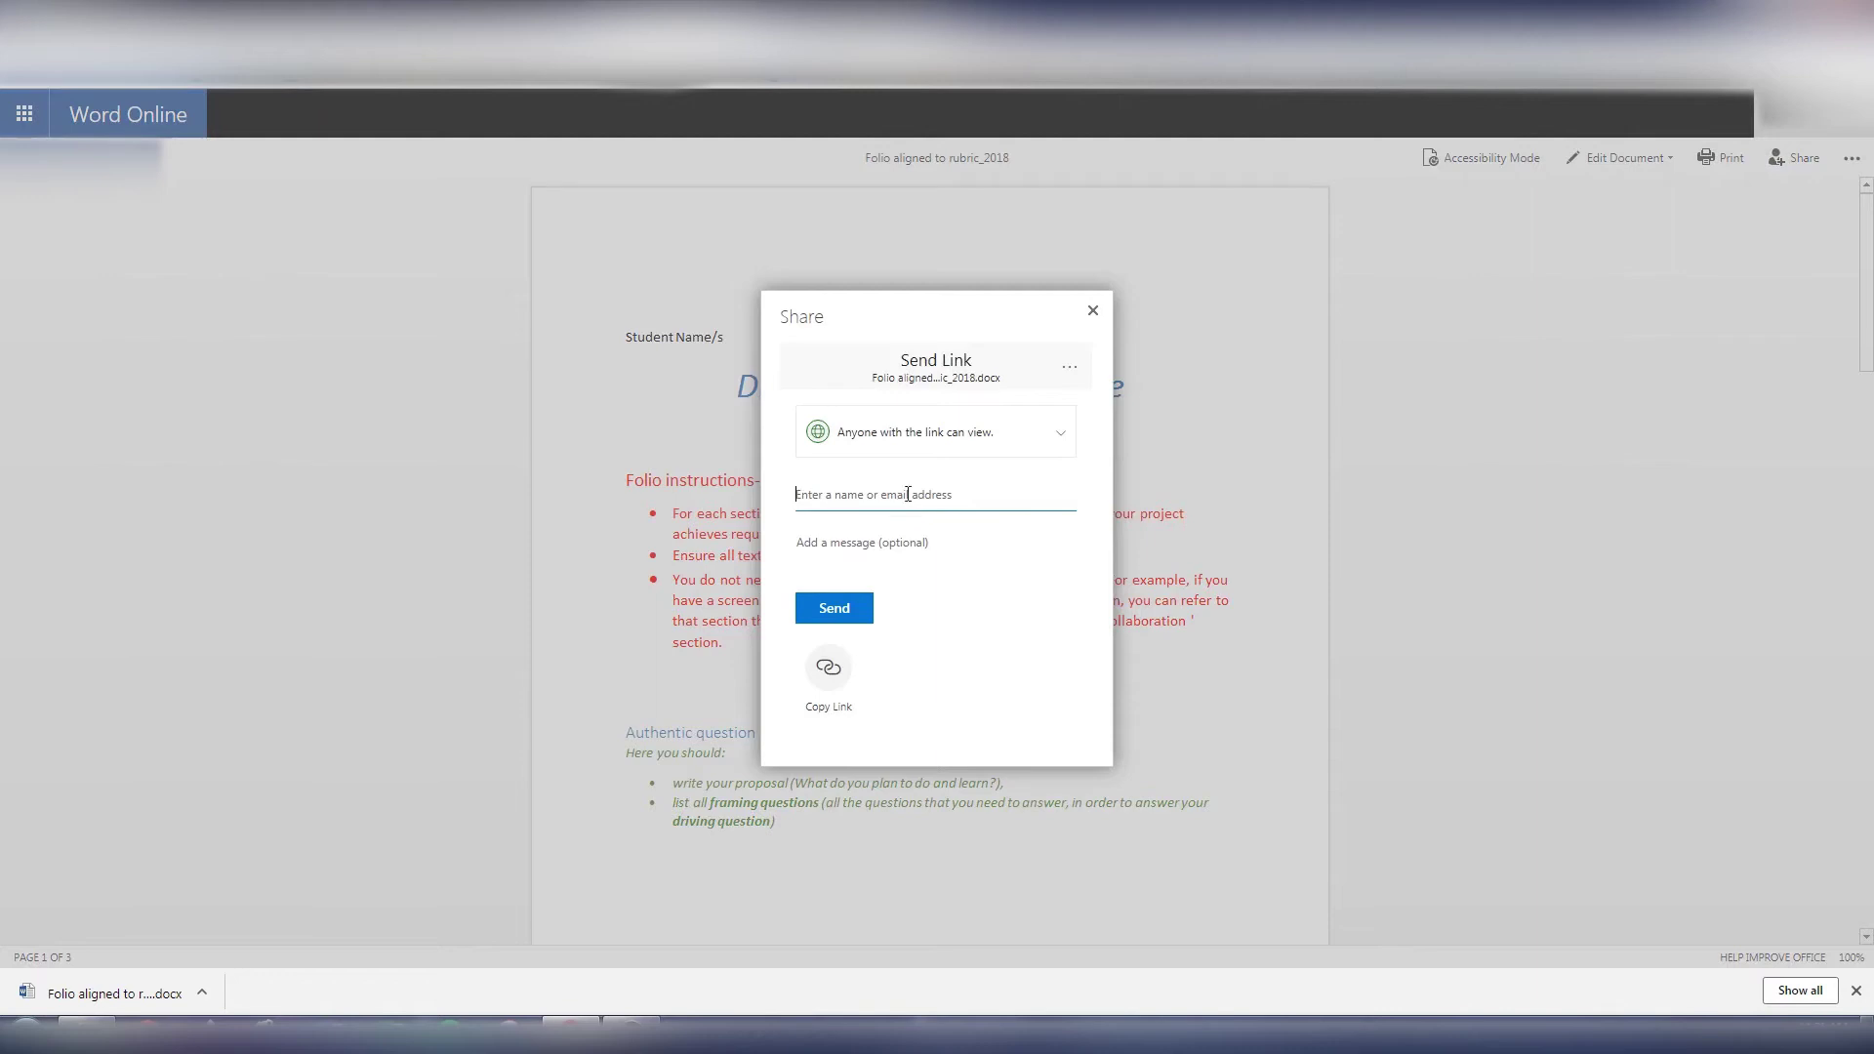
Restrict the share link to People in NSW Department of Education with editing allowed
{"action": "left_click", "coordinate": [1059, 441]}
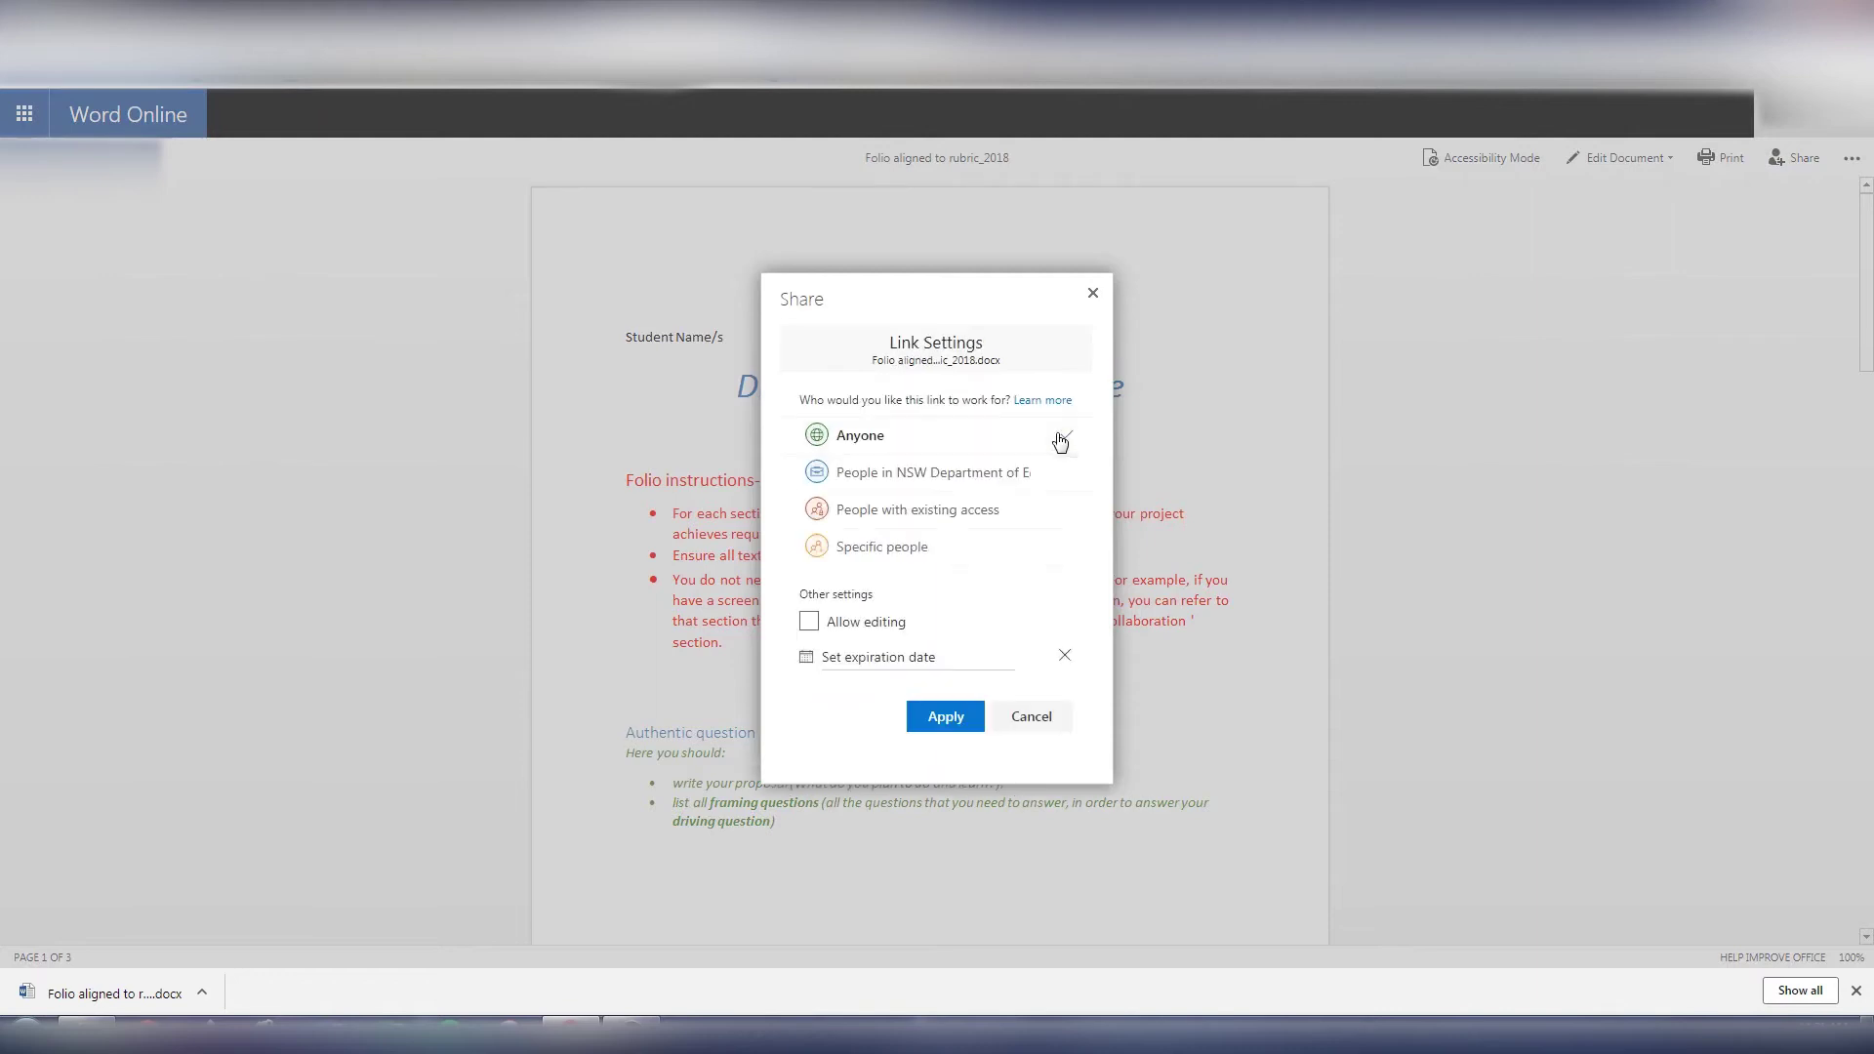
{"action": "left_click", "coordinate": [914, 479]}
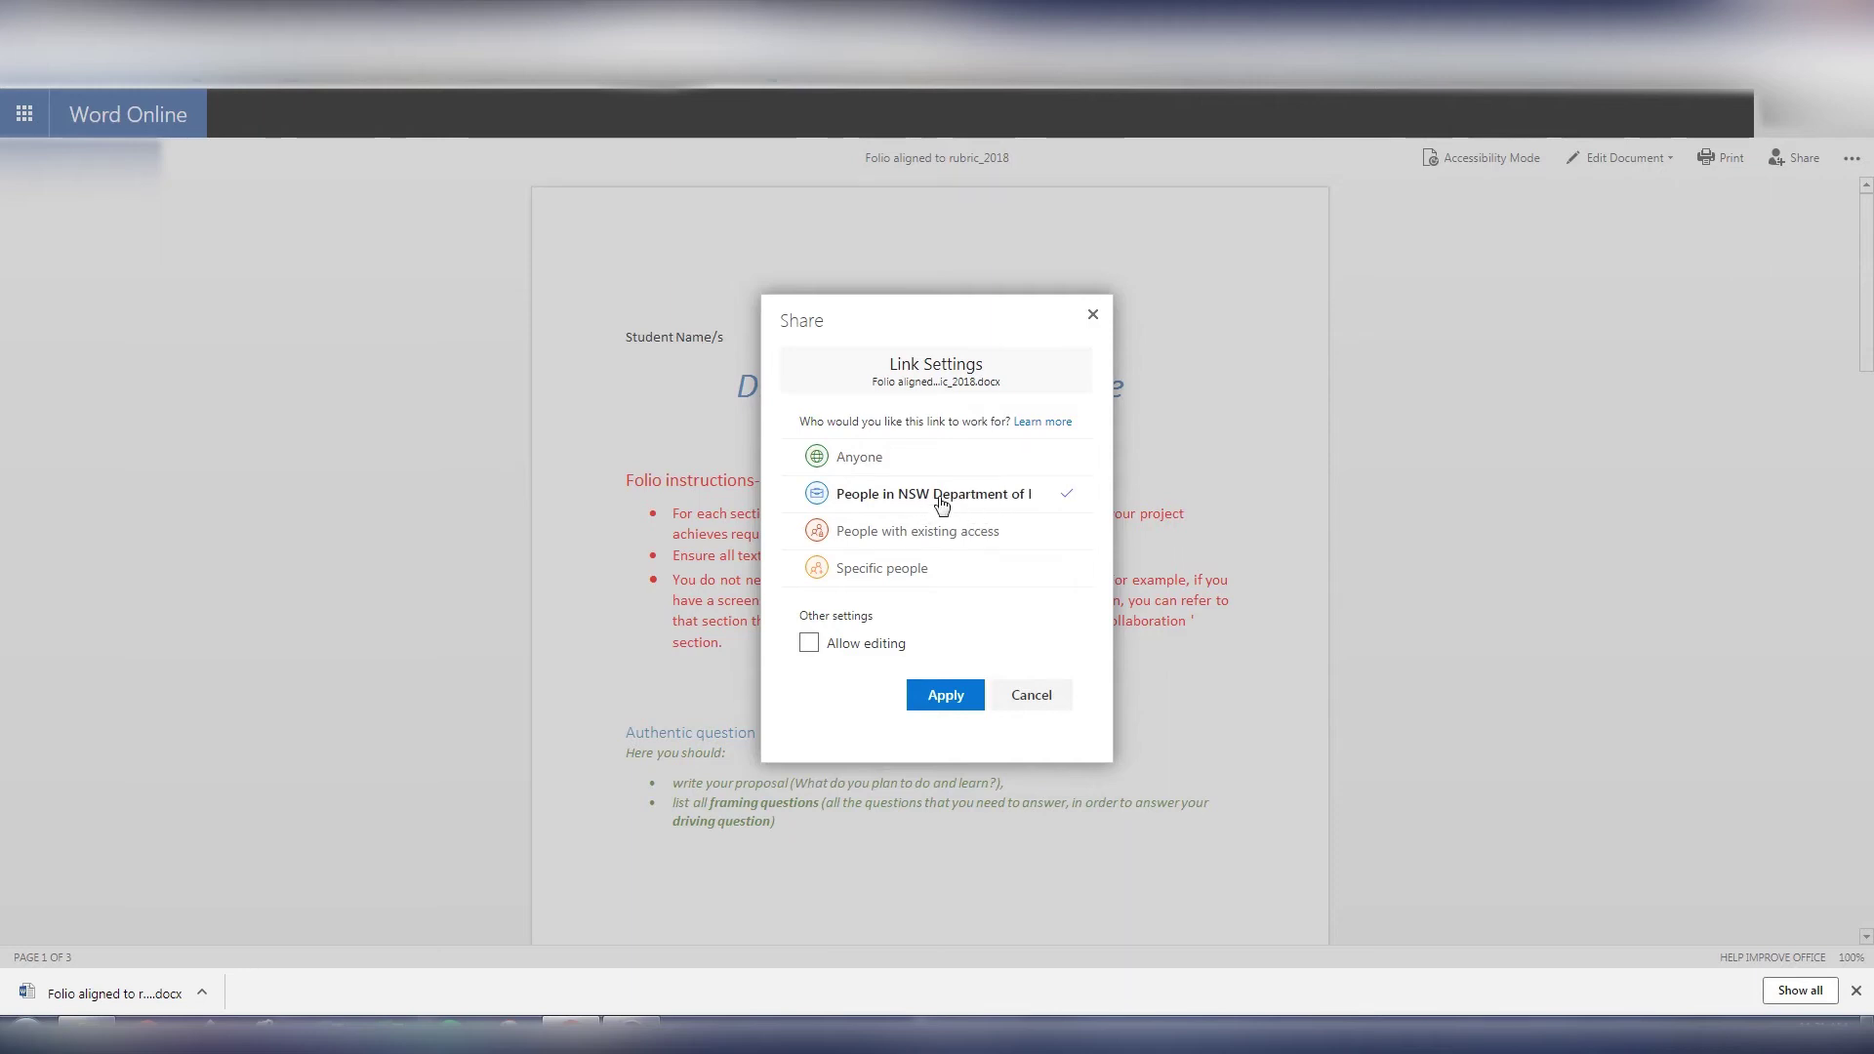
{"action": "left_click", "coordinate": [809, 647]}
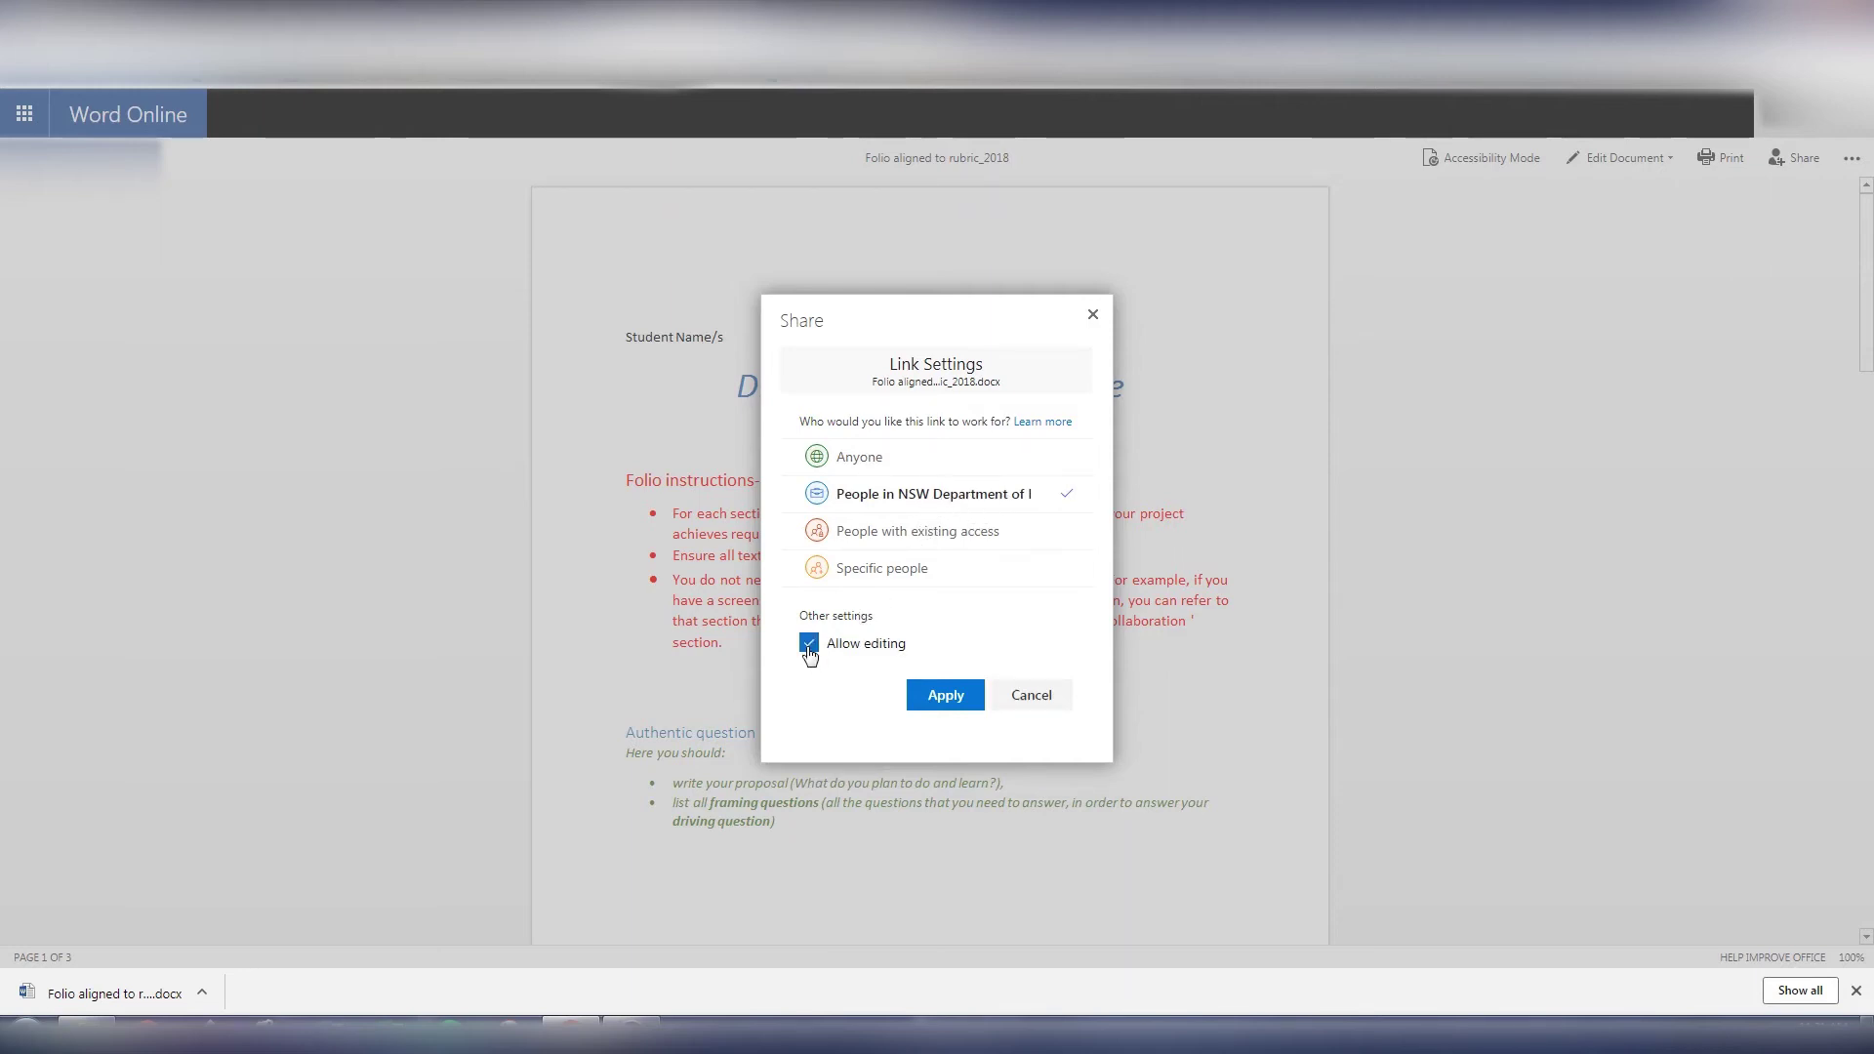
{"action": "left_click", "coordinate": [938, 697]}
Enter a recipient's e-mail, create and copy the folio link, then close Word Online
{"action": "key", "text": "ctrl+v"}
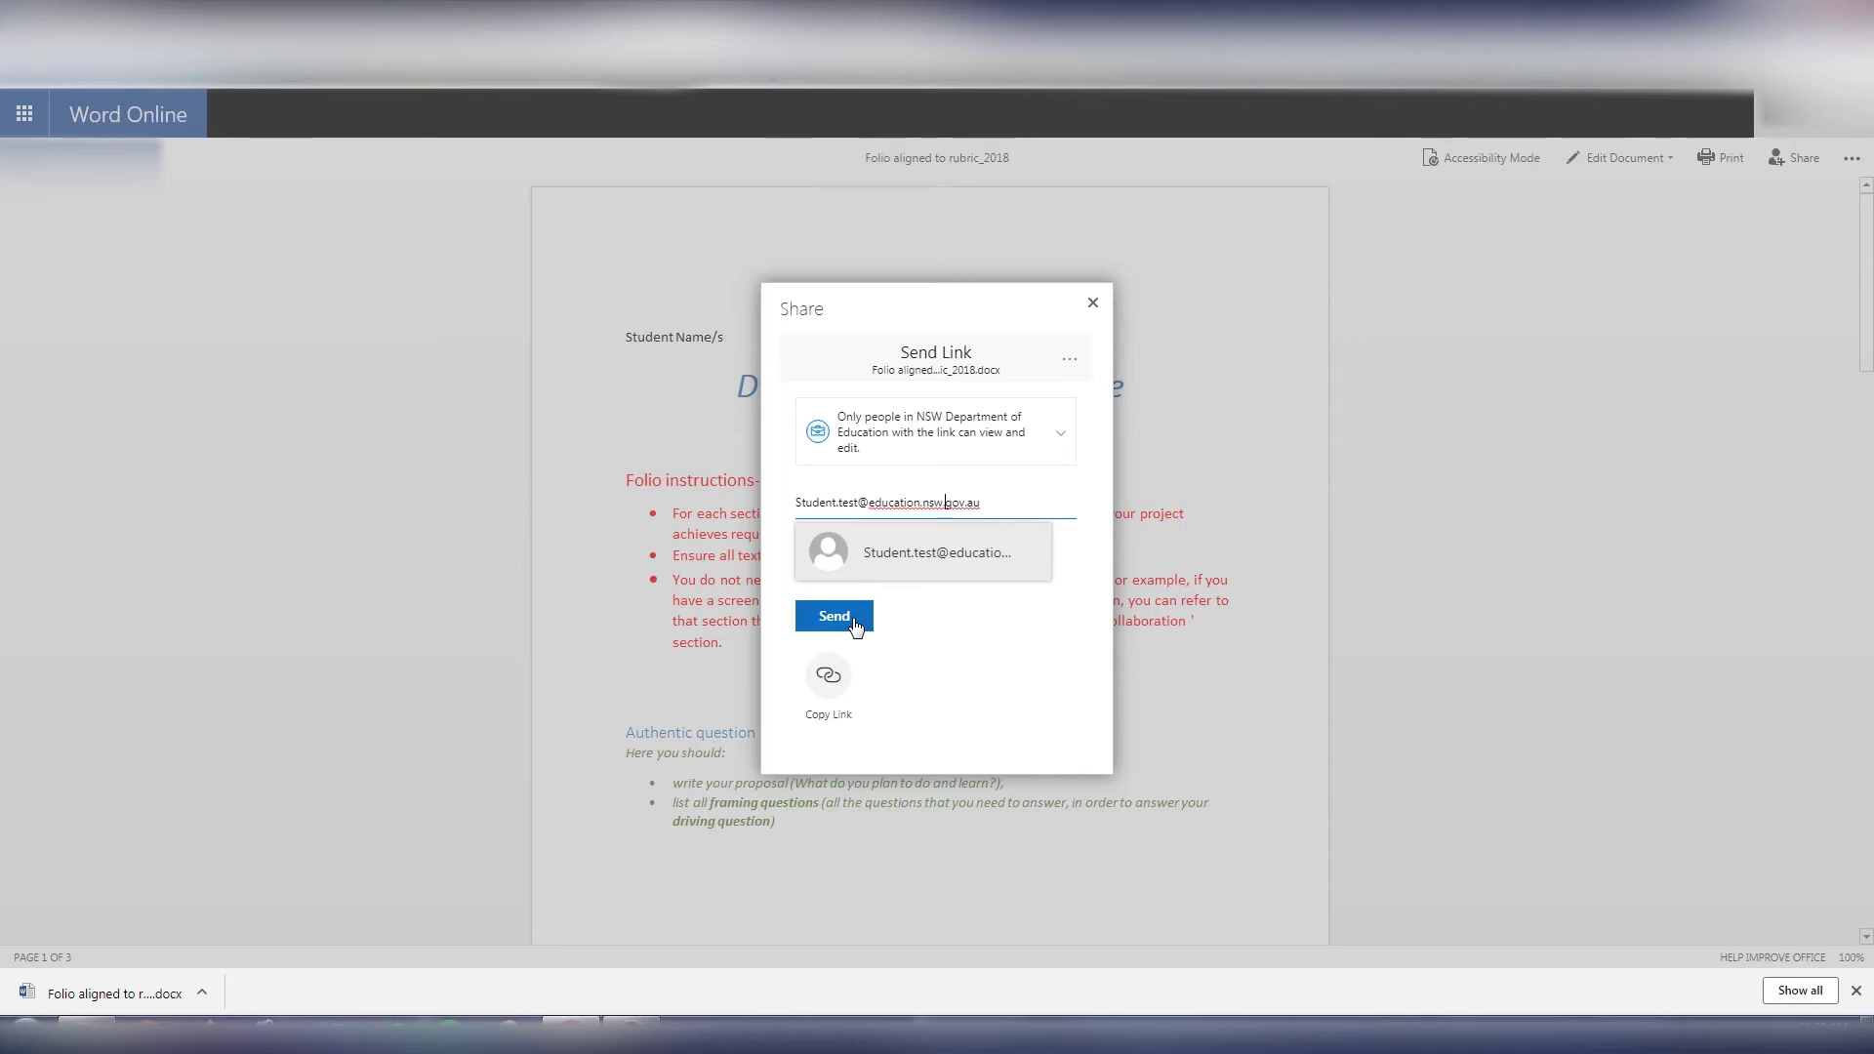
{"action": "left_click", "coordinate": [829, 681]}
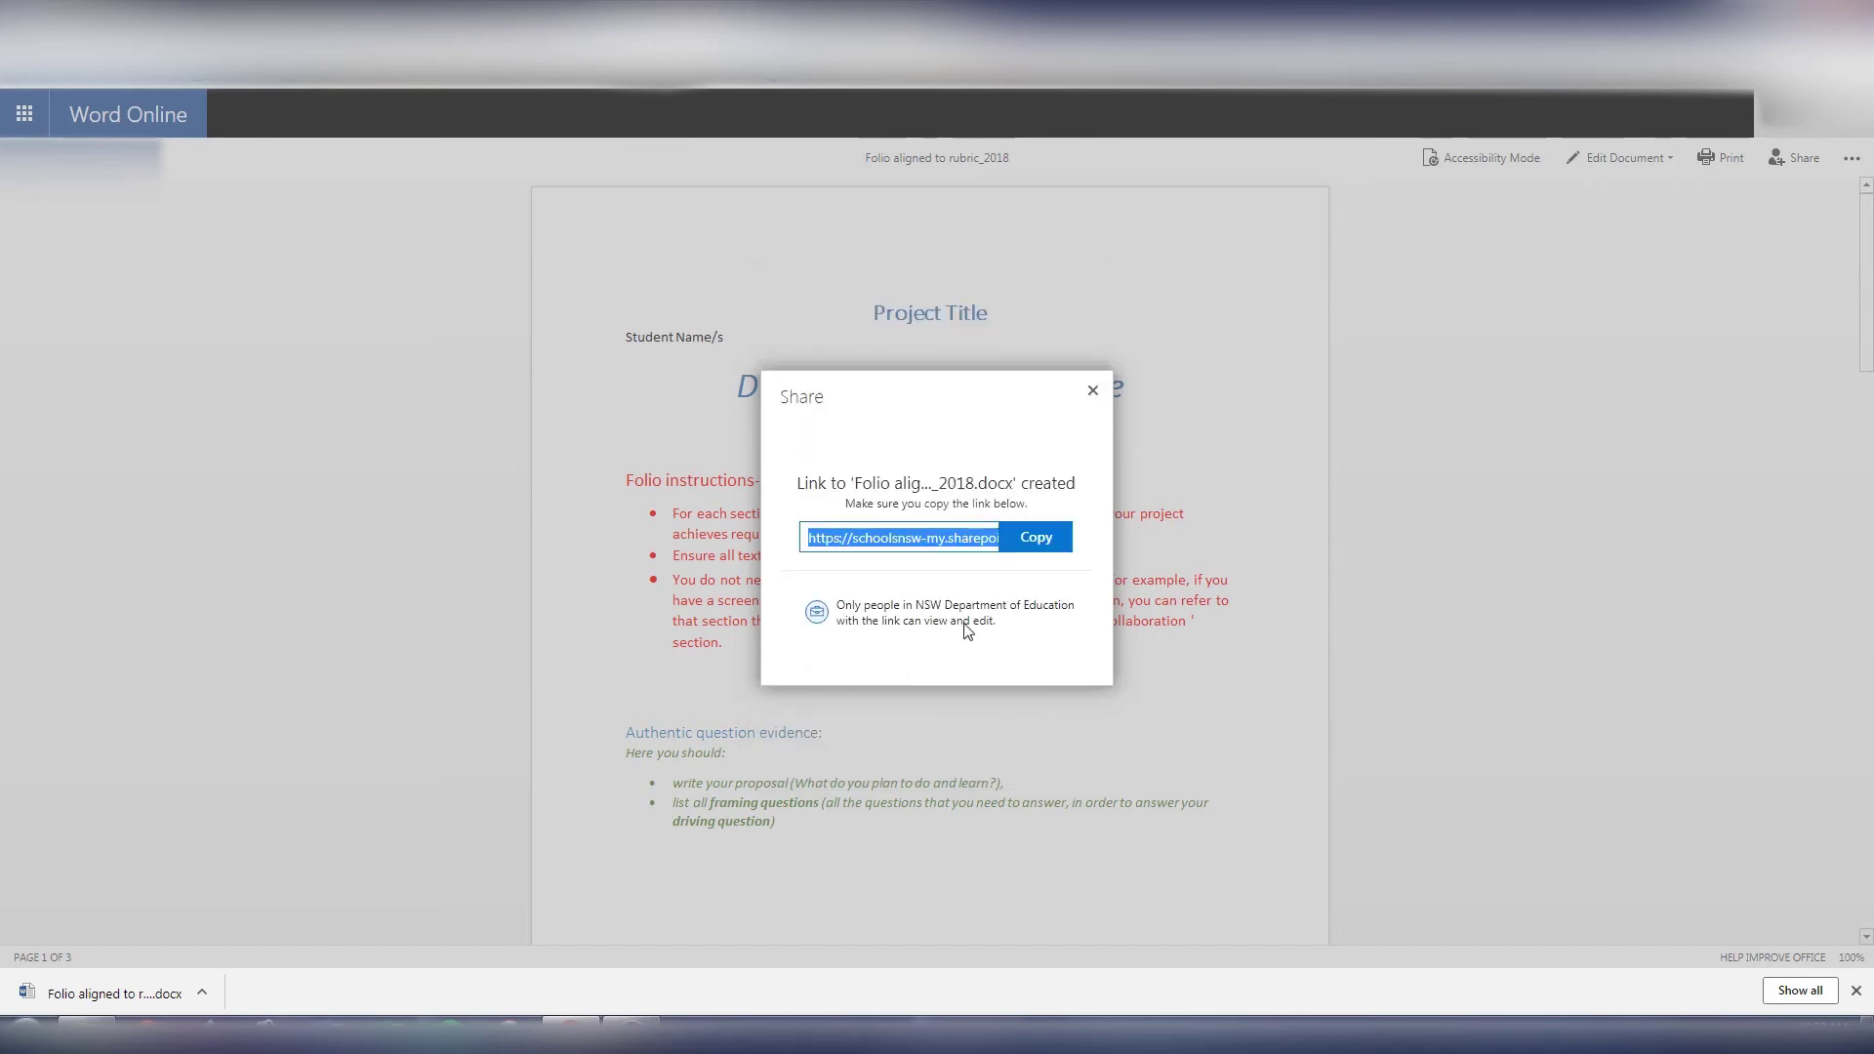
{"action": "left_click", "coordinate": [1040, 538]}
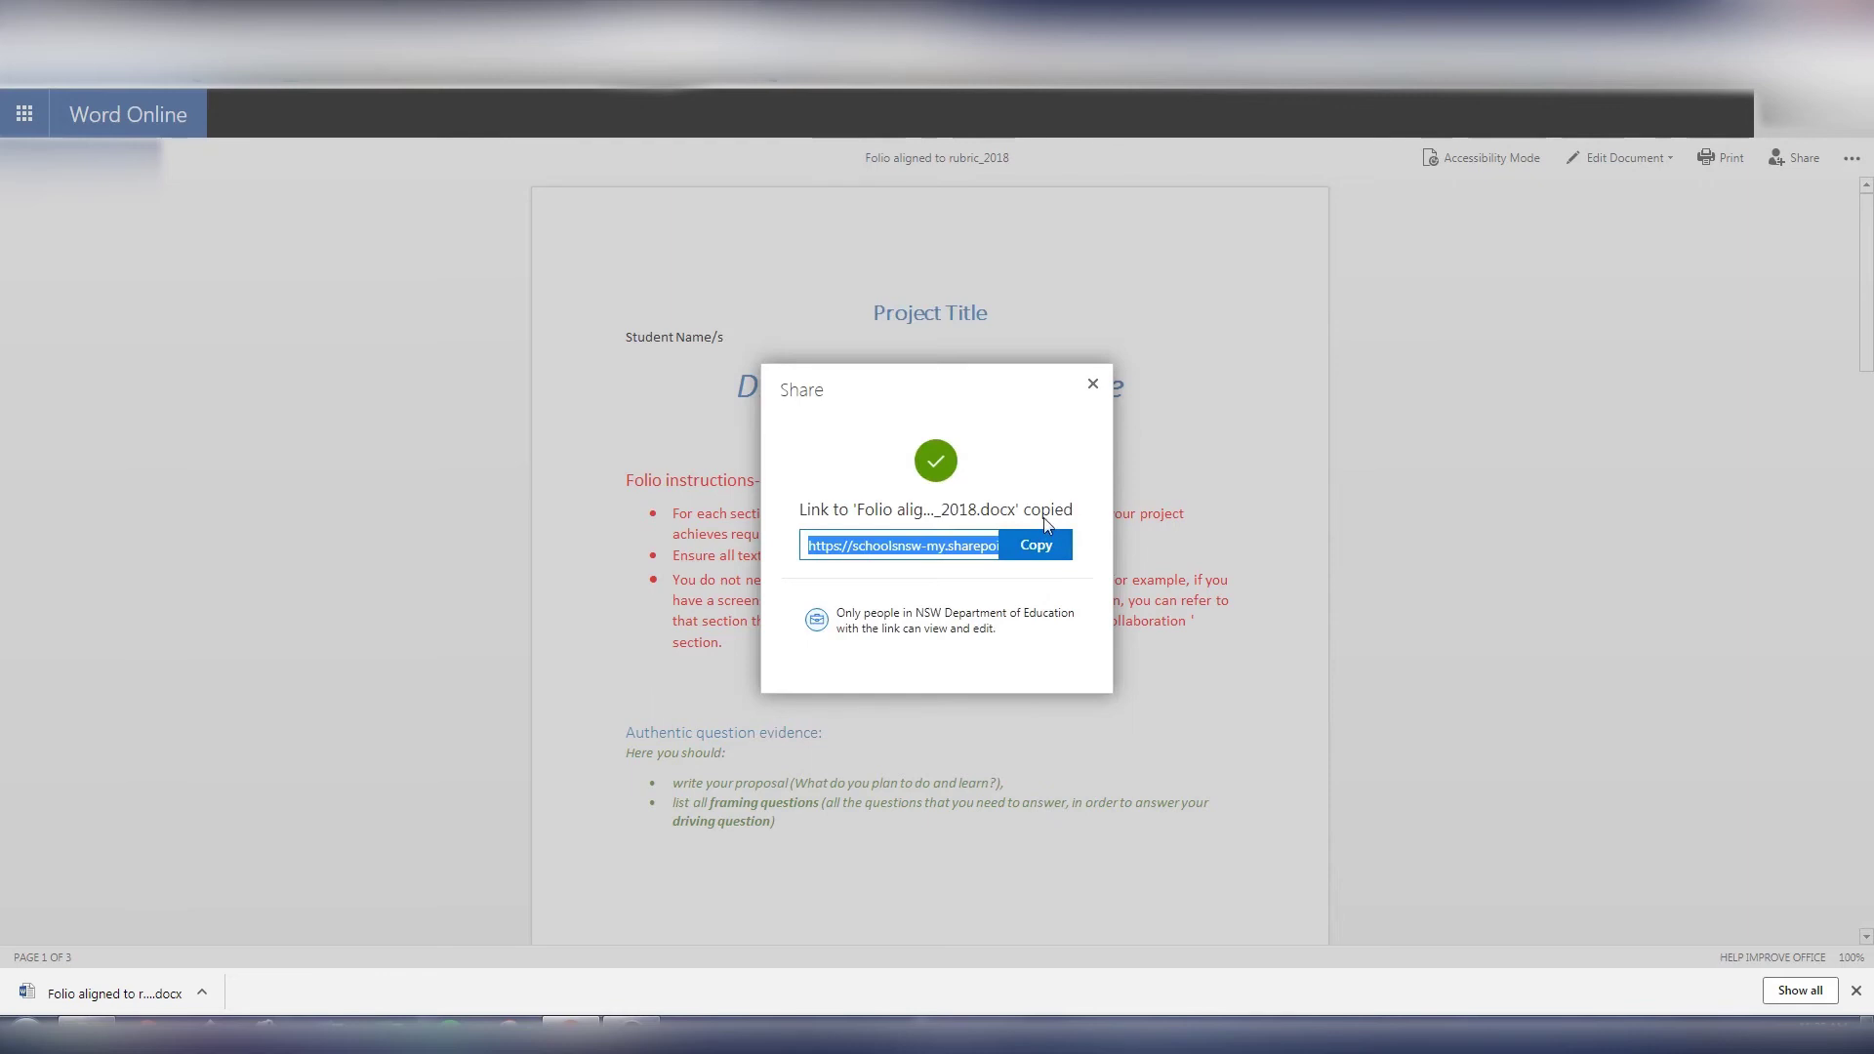
{"action": "left_click", "coordinate": [1096, 386]}
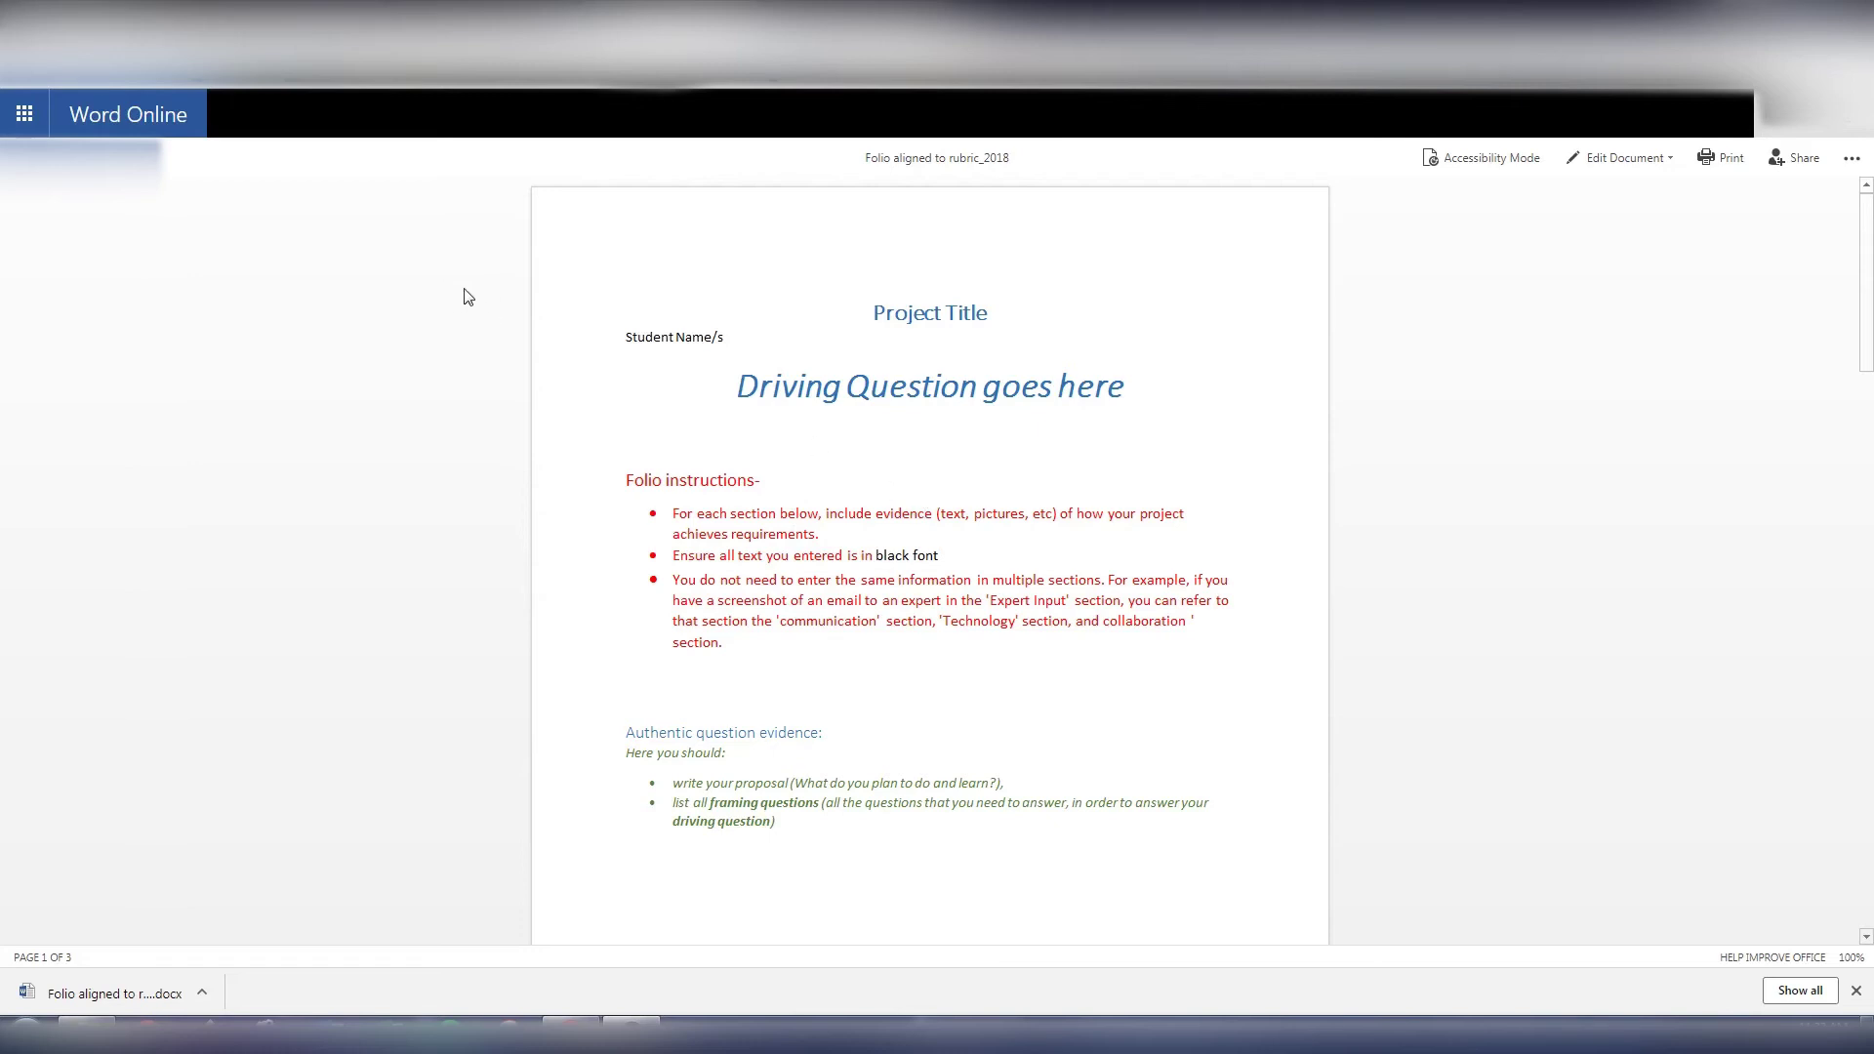
{"action": "key", "text": "ctrl+w"}
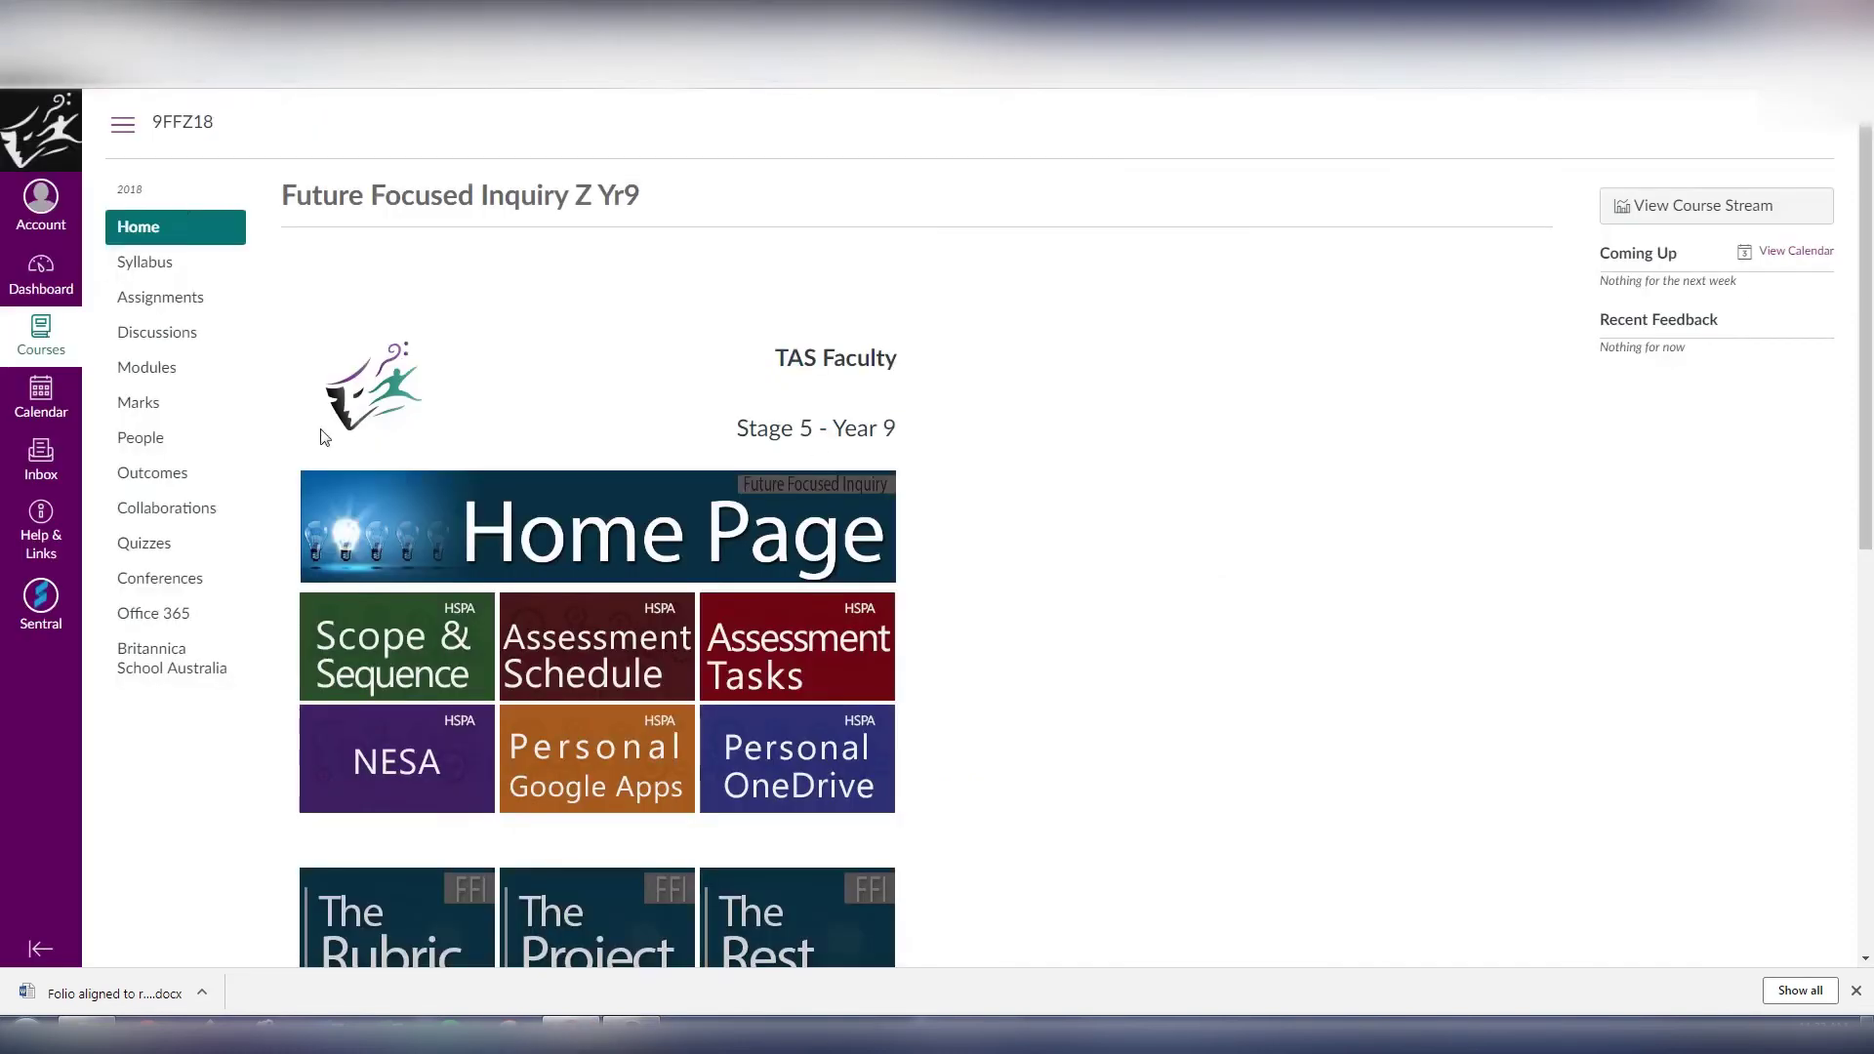
Start a file-upload submission for ASSESSMENT TASK 2 - Term 2 Project Submission
{"action": "left_click", "coordinate": [161, 307]}
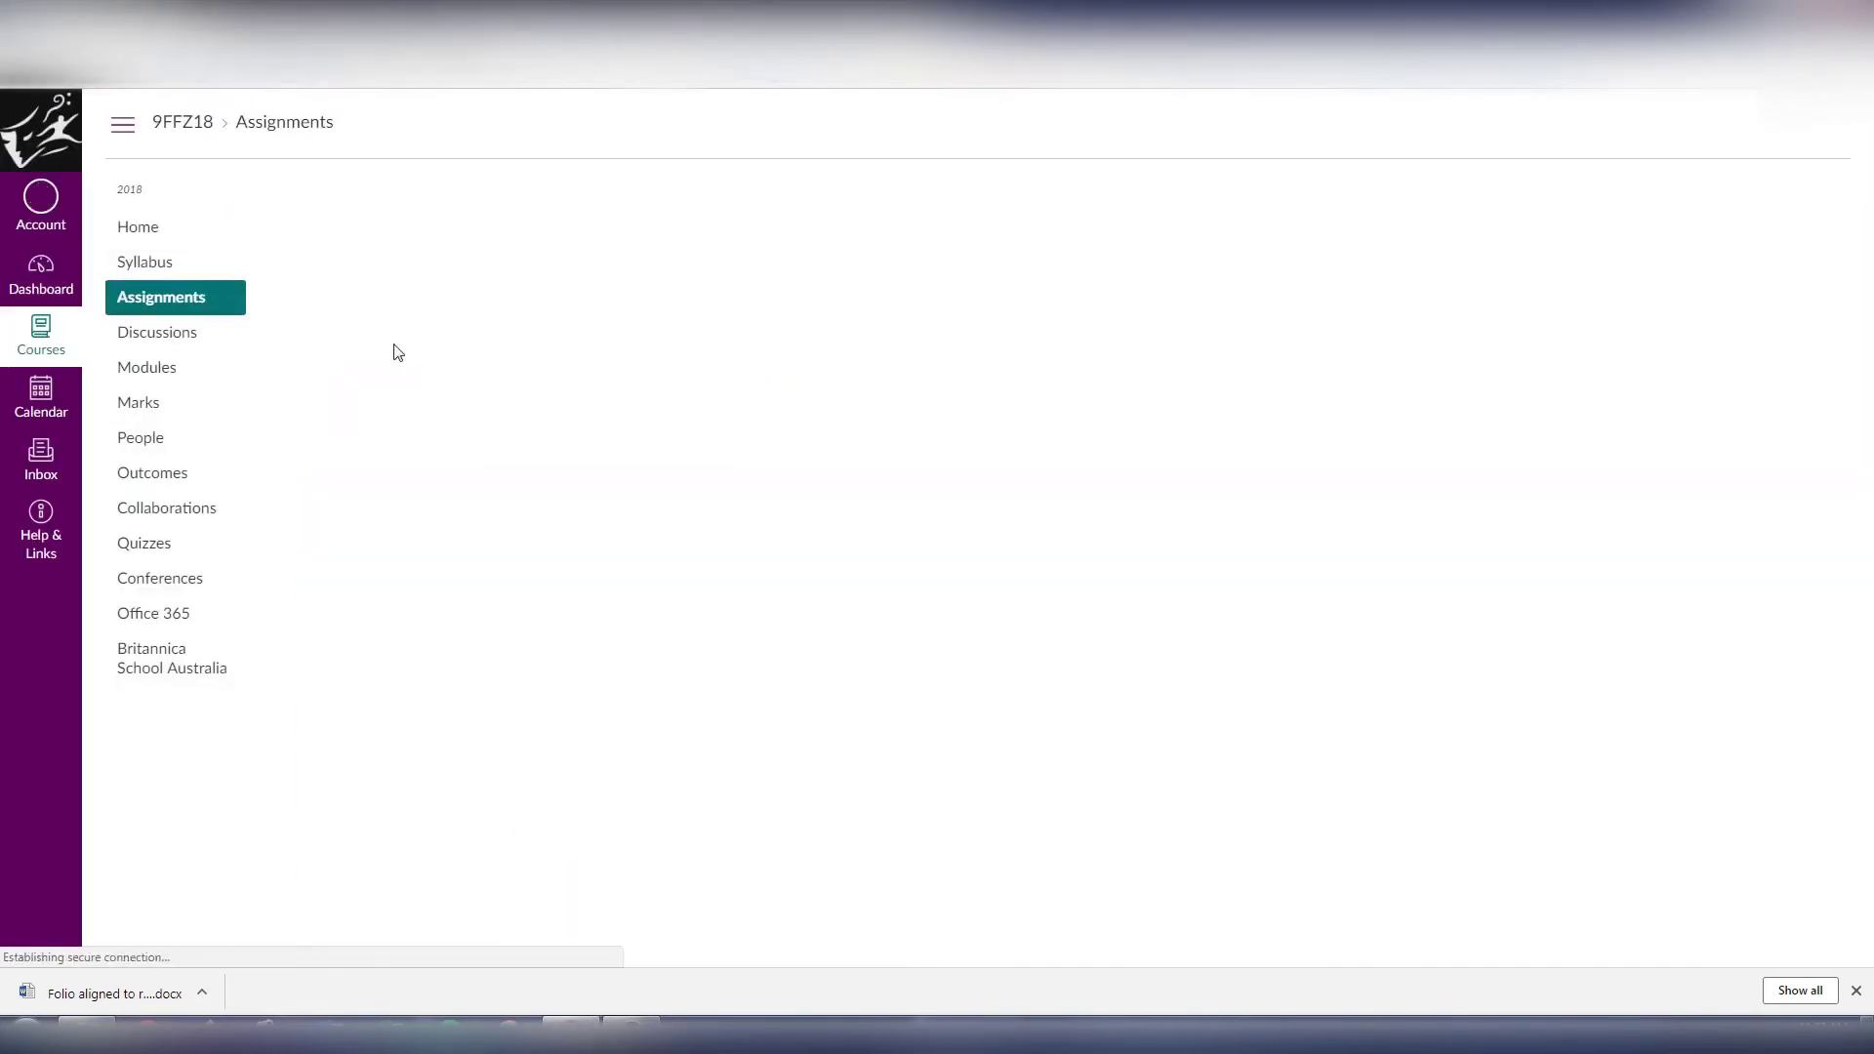
{"action": "scroll", "coordinate": [681, 465], "scroll_direction": "down", "scroll_amount": 10}
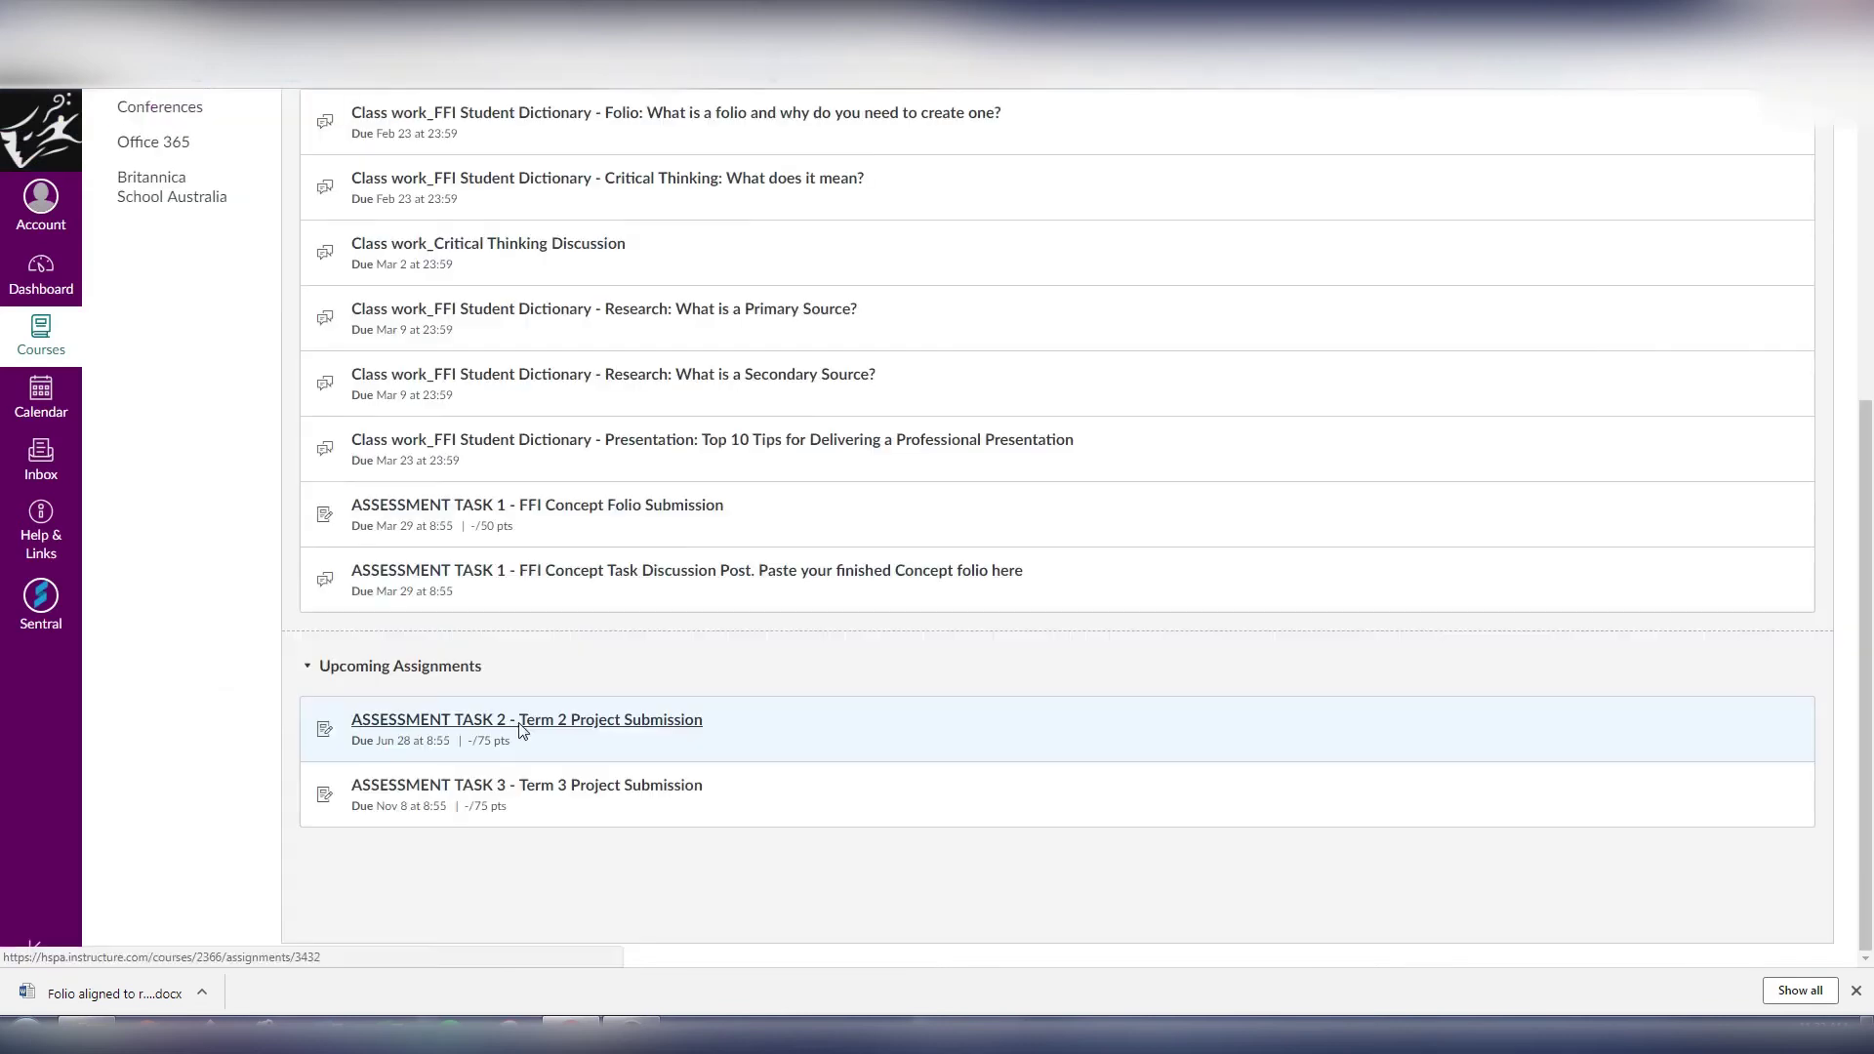
{"action": "left_click", "coordinate": [621, 723]}
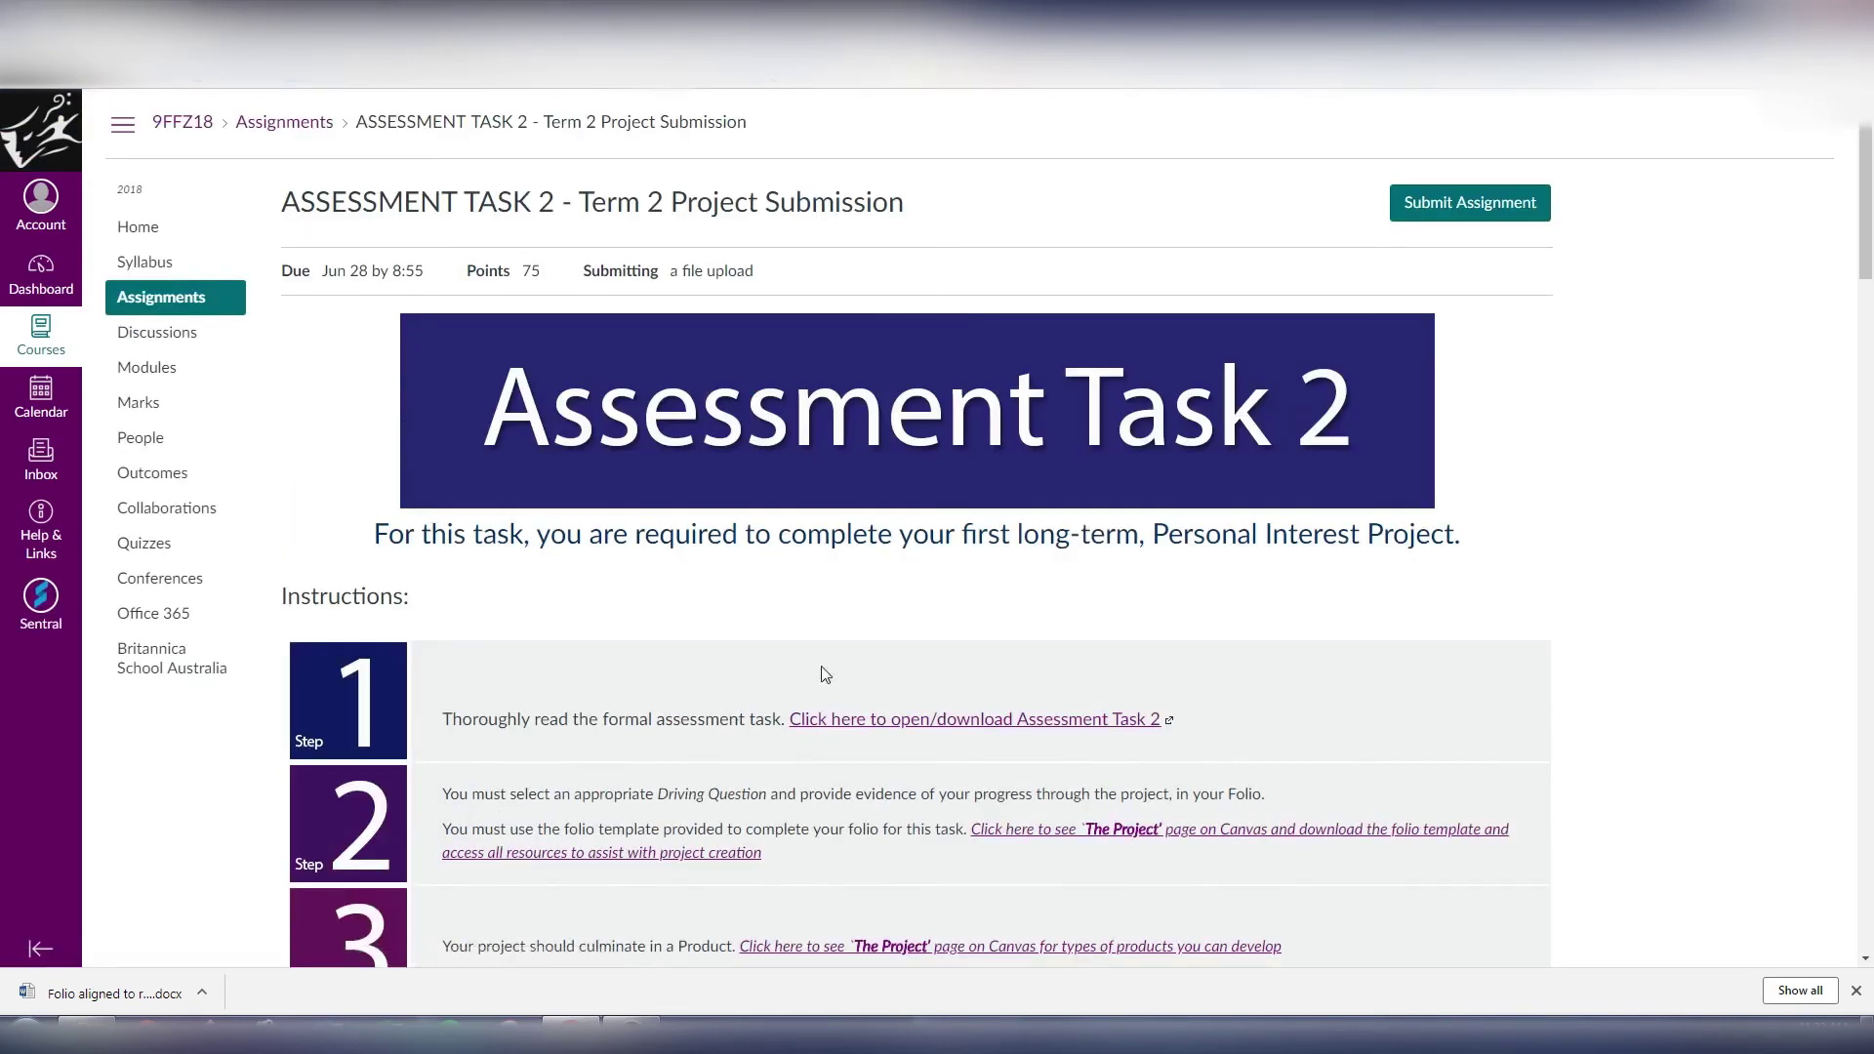
{"action": "left_click", "coordinate": [1475, 211]}
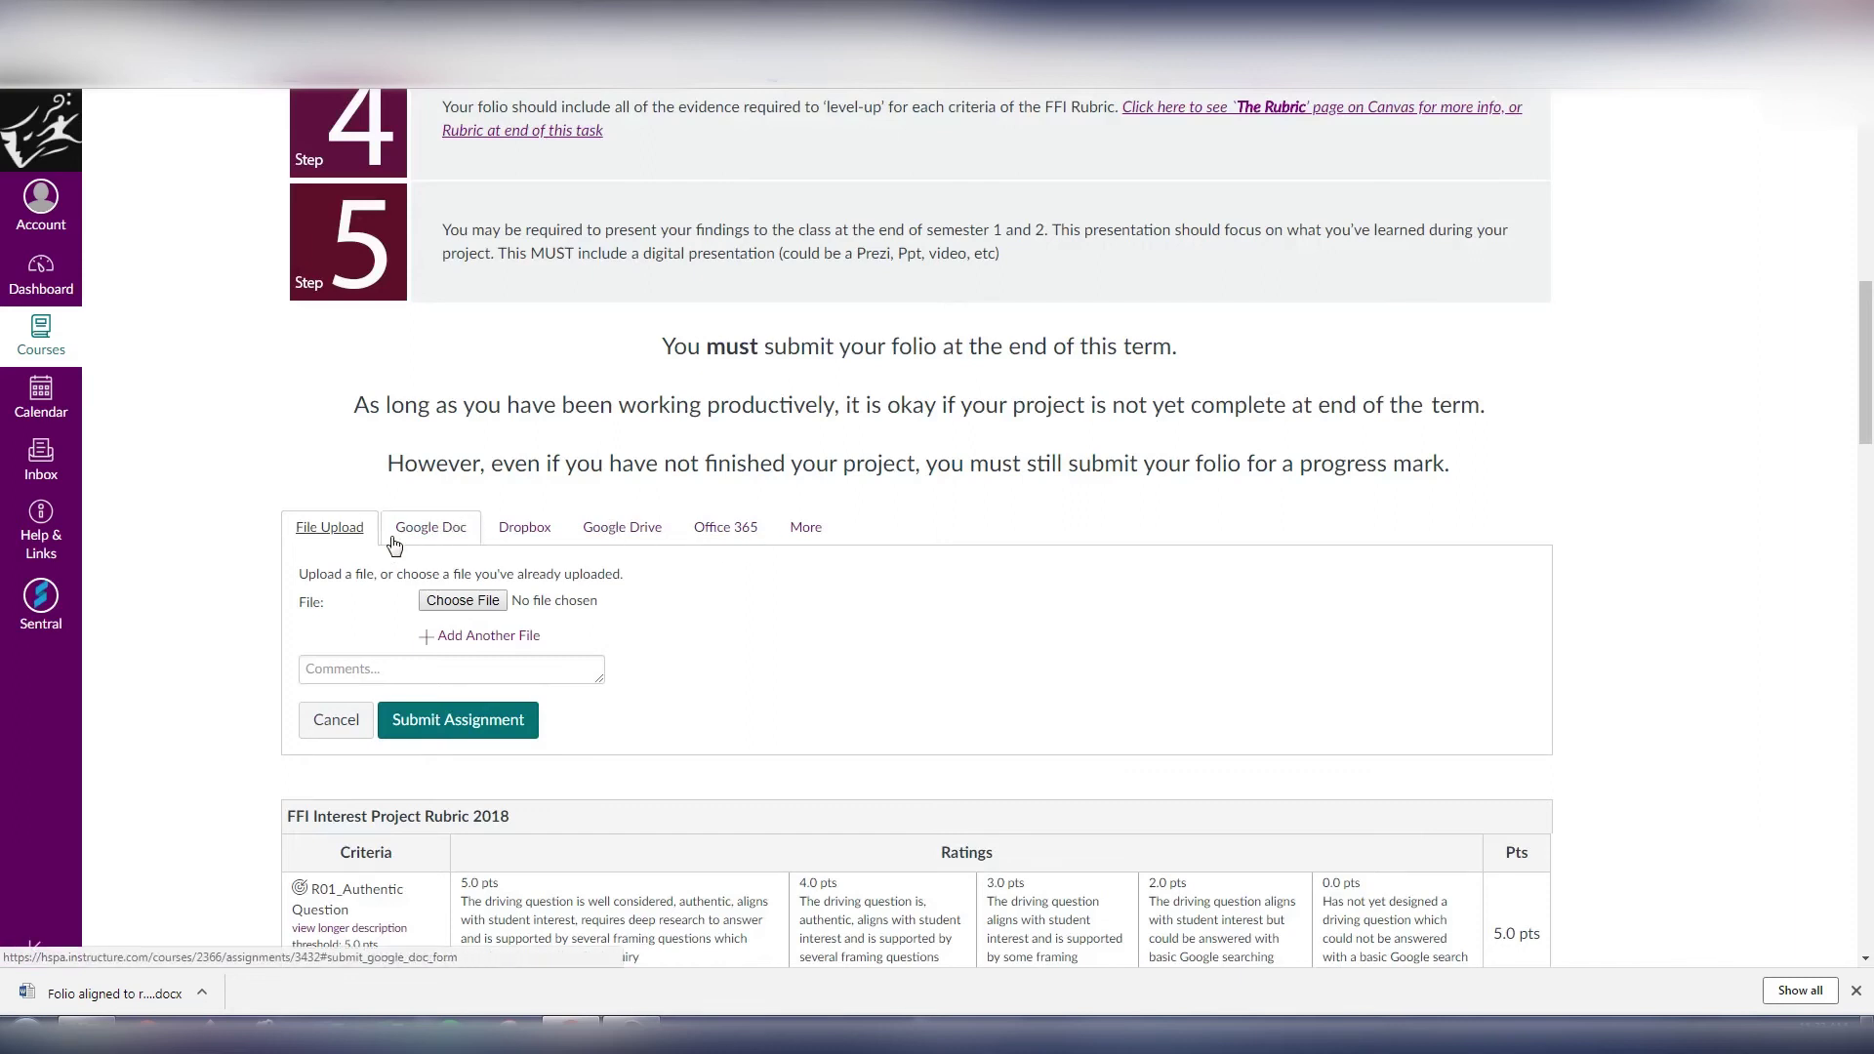
{"action": "left_click", "coordinate": [461, 602]}
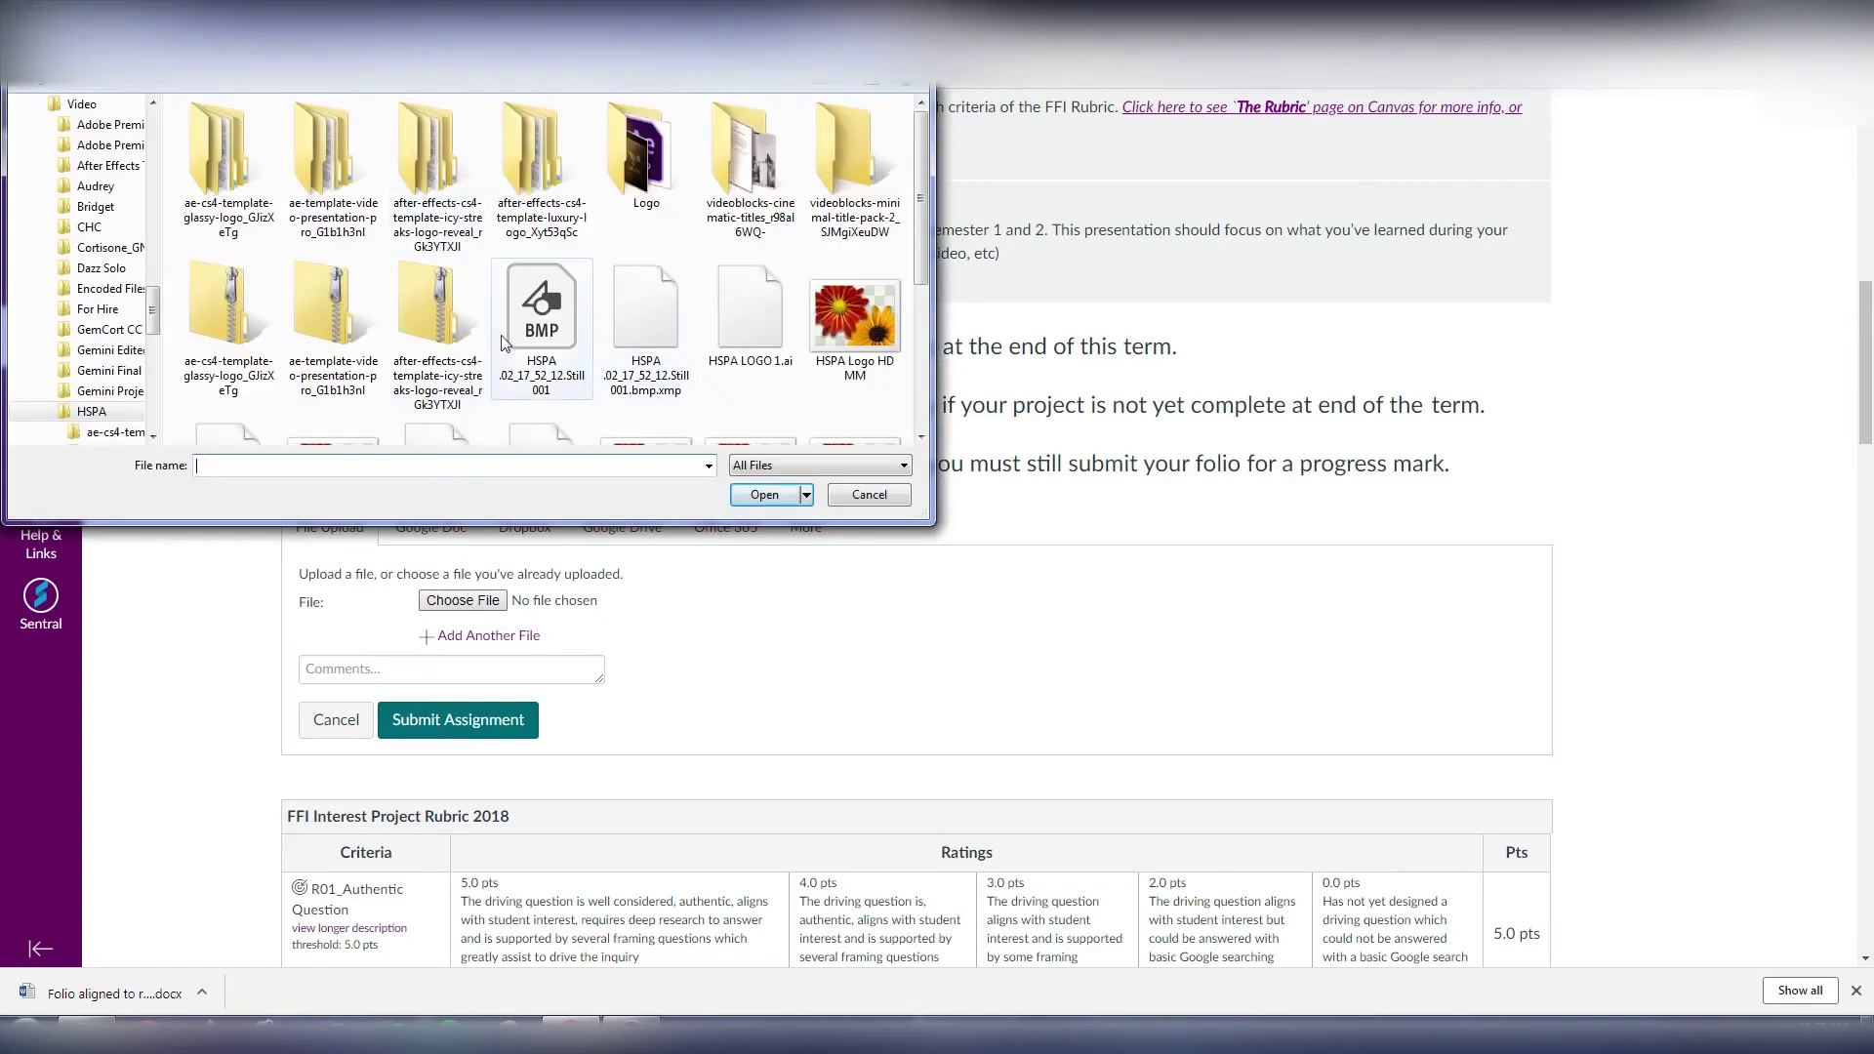
Cancel the file browser, check the Google Doc option, then list More submission tools
{"action": "left_click", "coordinate": [865, 495]}
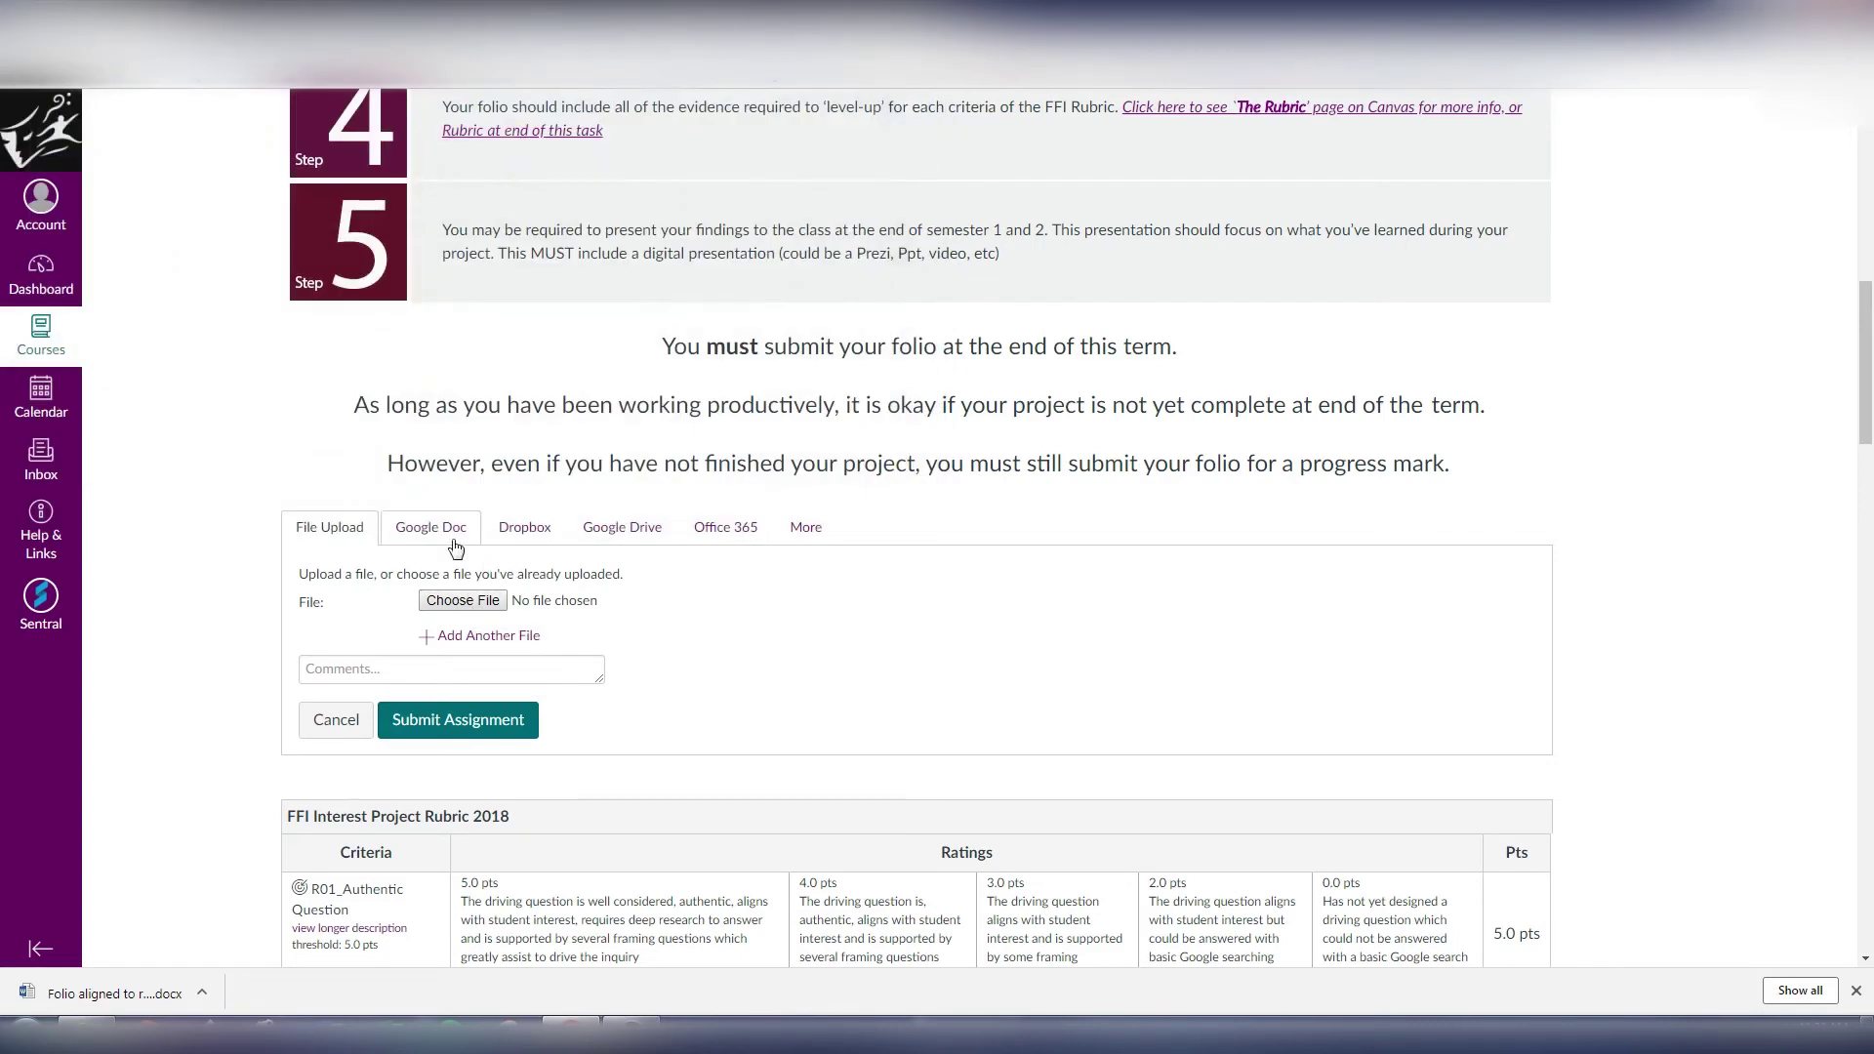
{"action": "left_click", "coordinate": [439, 534]}
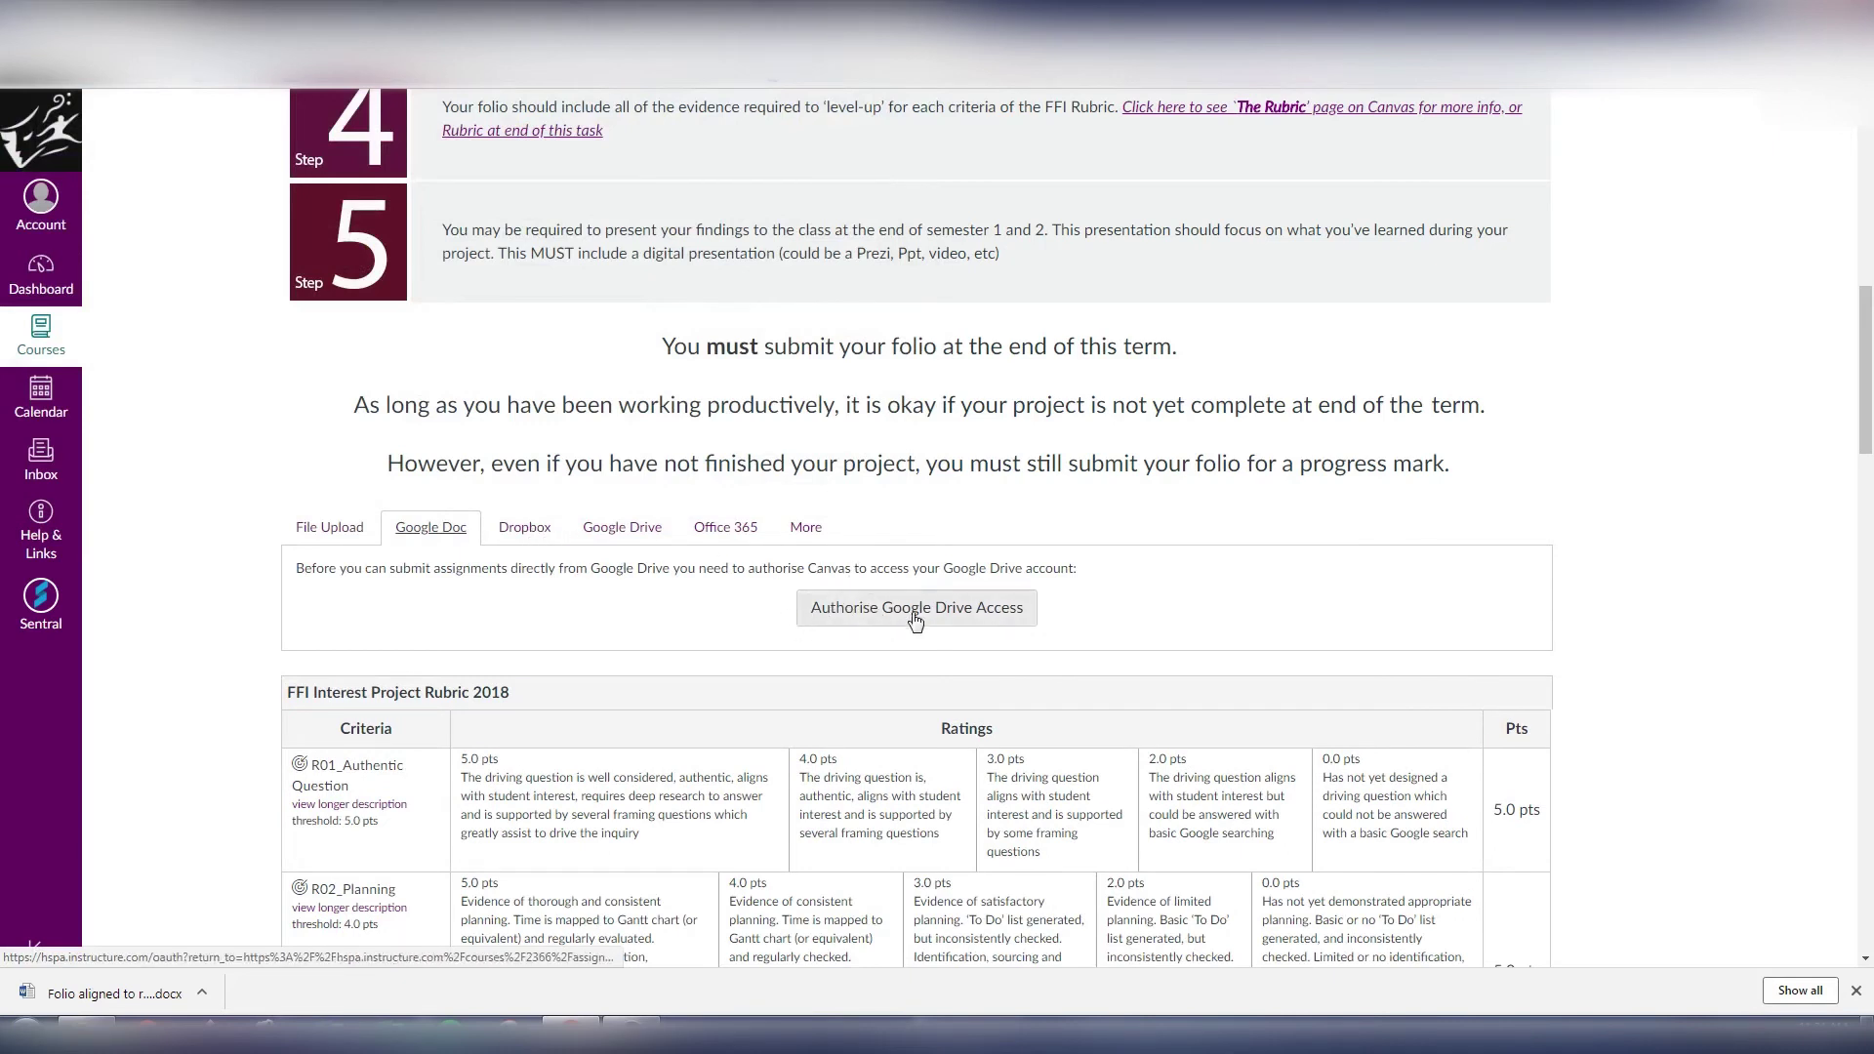
{"action": "left_click", "coordinate": [874, 607]}
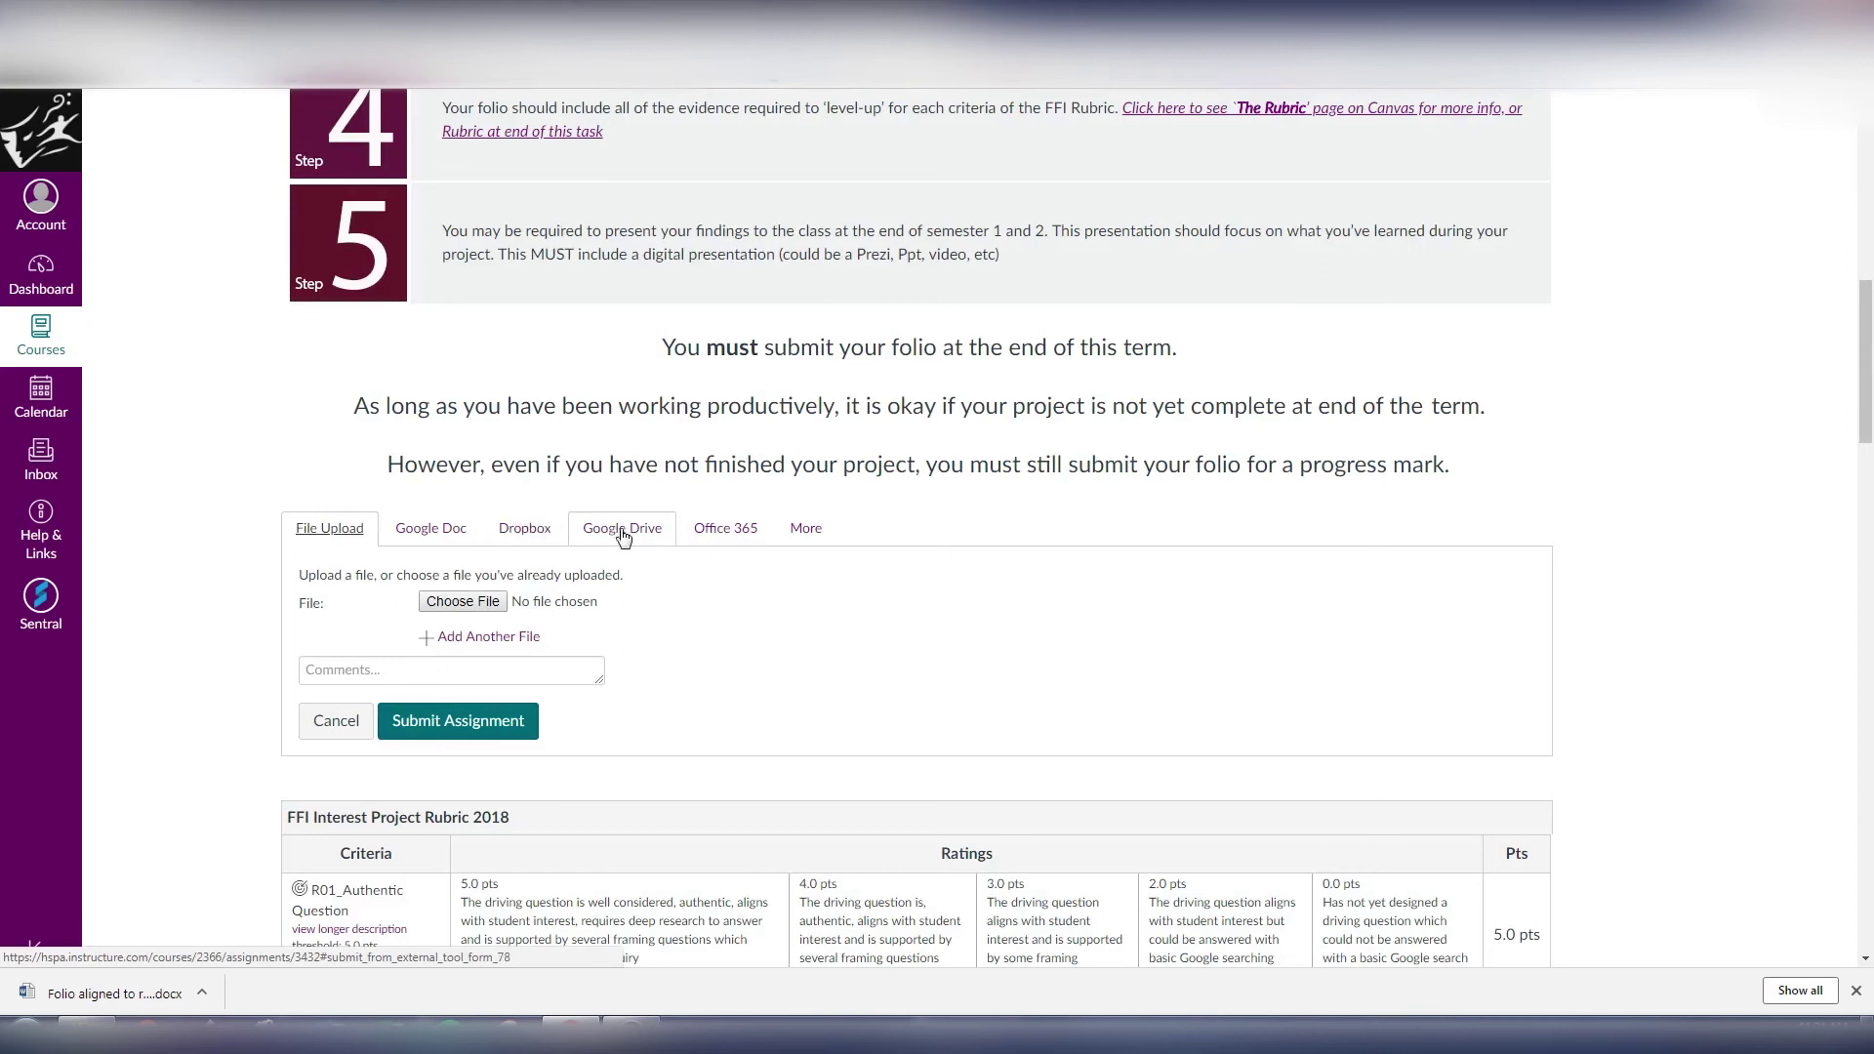
{"action": "left_click", "coordinate": [808, 532]}
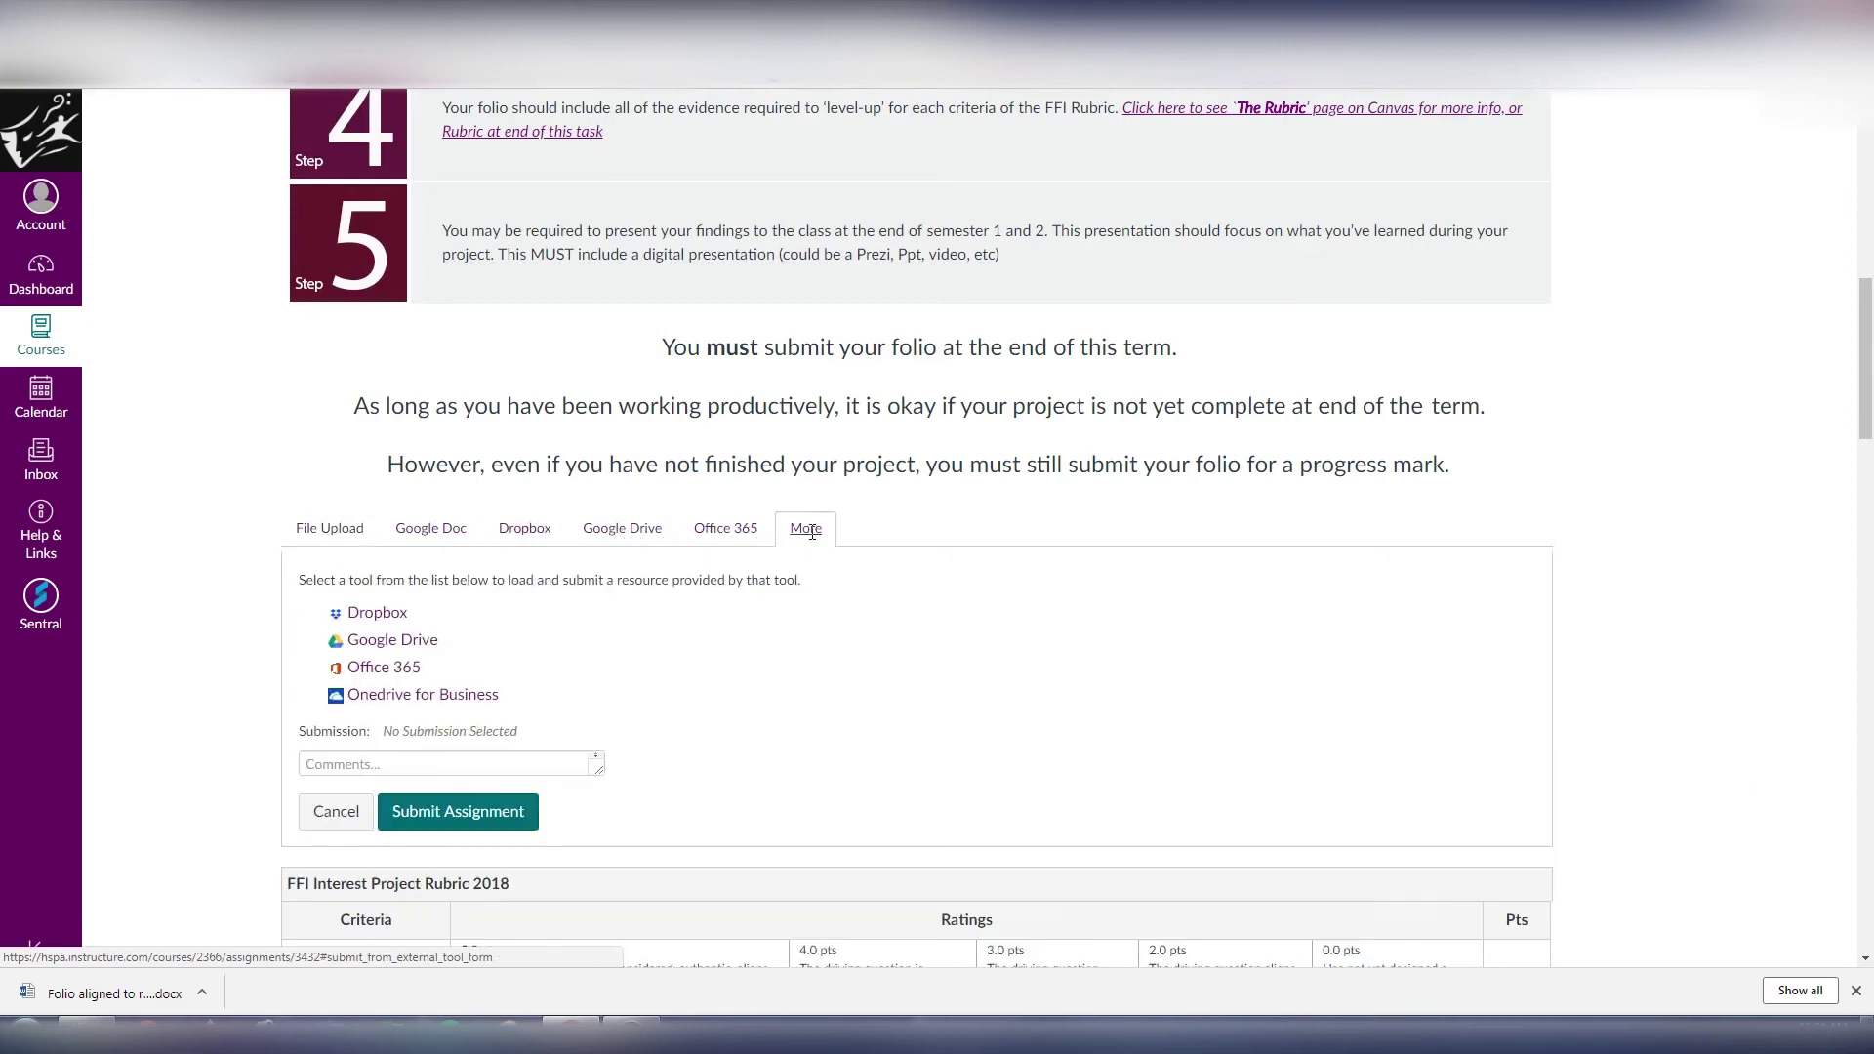
Choose Office 365 as the submission type and sign in with the school account
{"action": "left_click", "coordinate": [734, 533]}
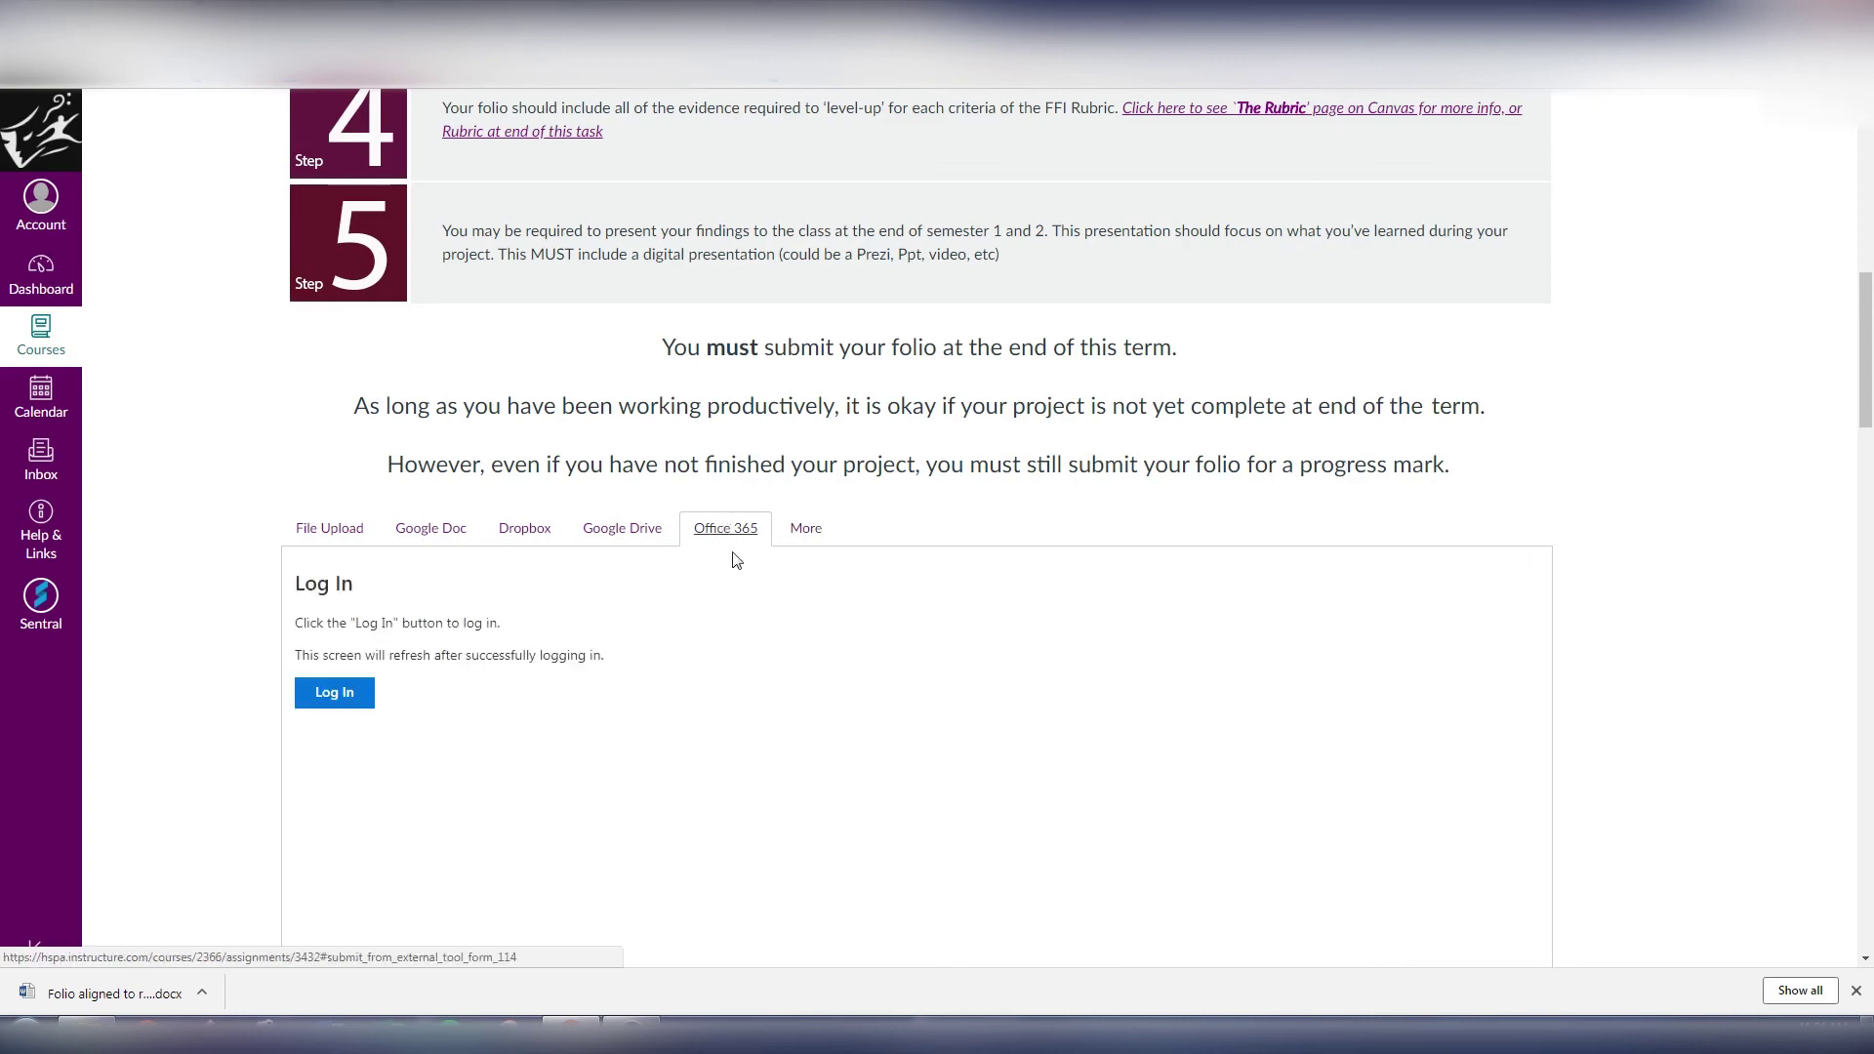
{"action": "left_click", "coordinate": [347, 687]}
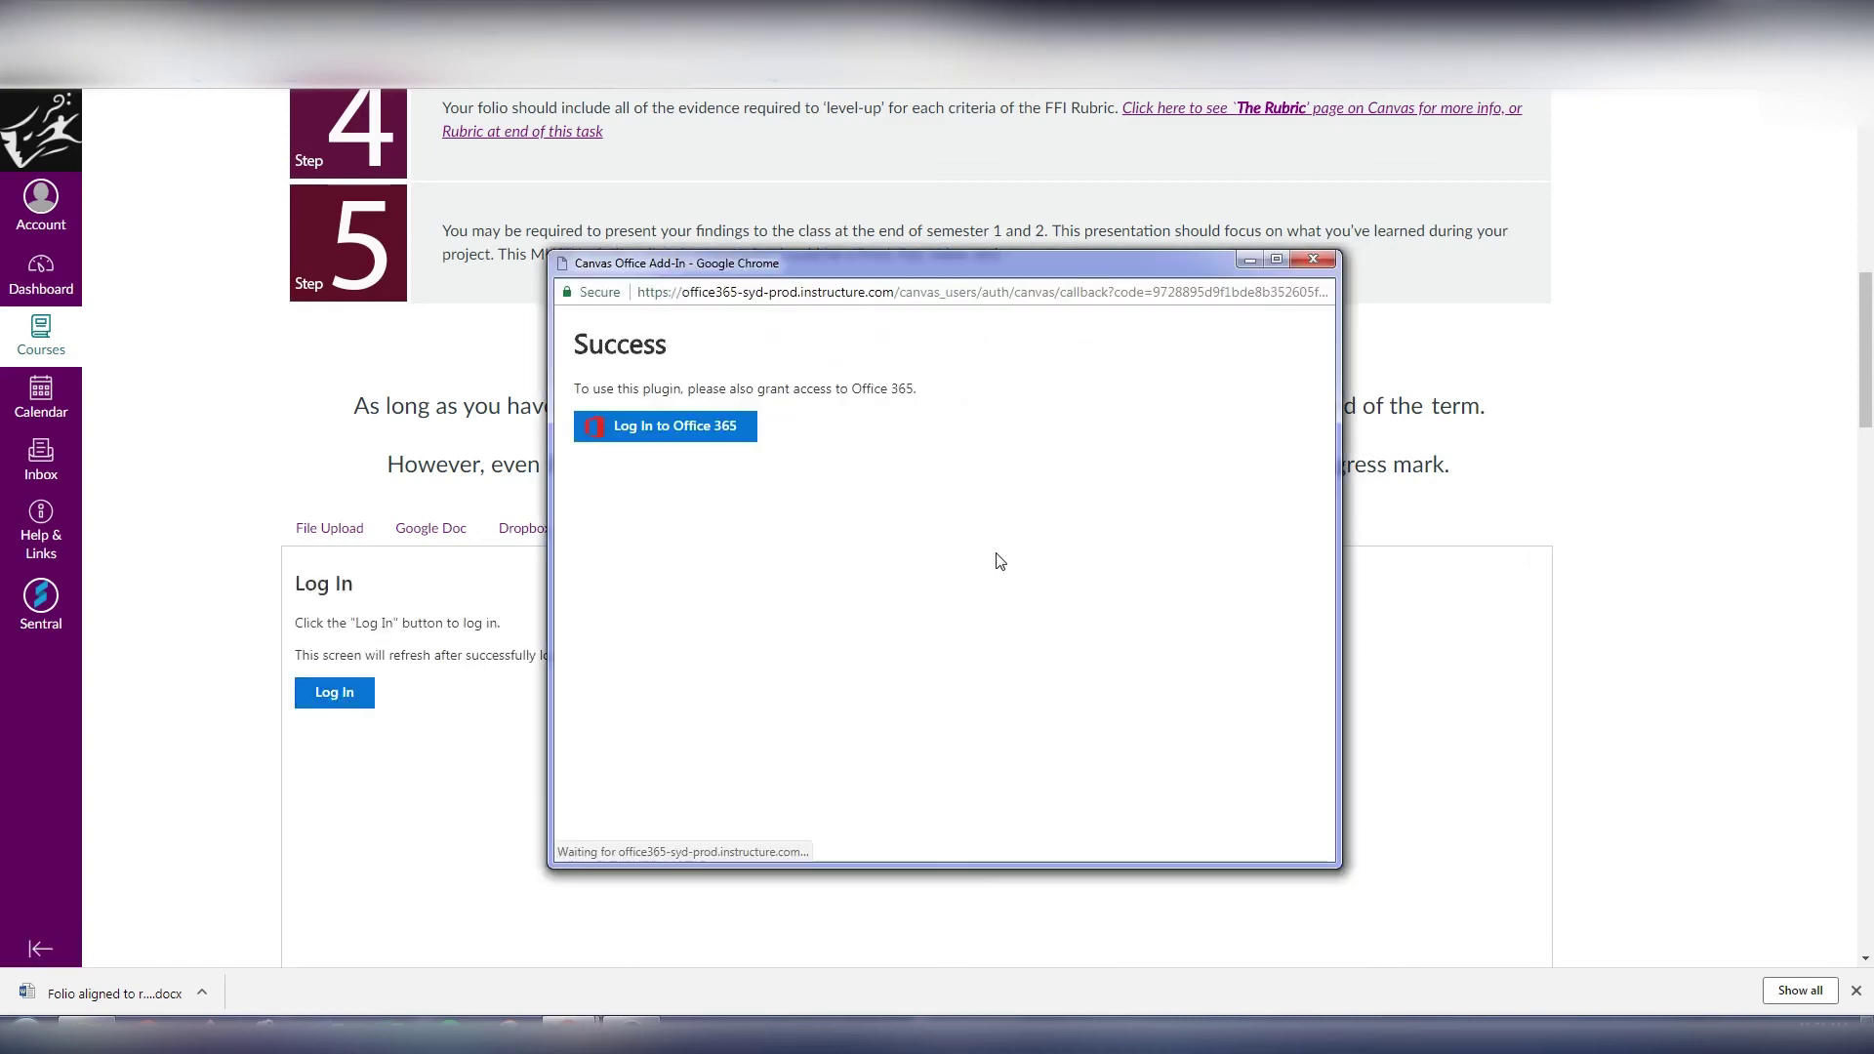
{"action": "left_click", "coordinate": [690, 429]}
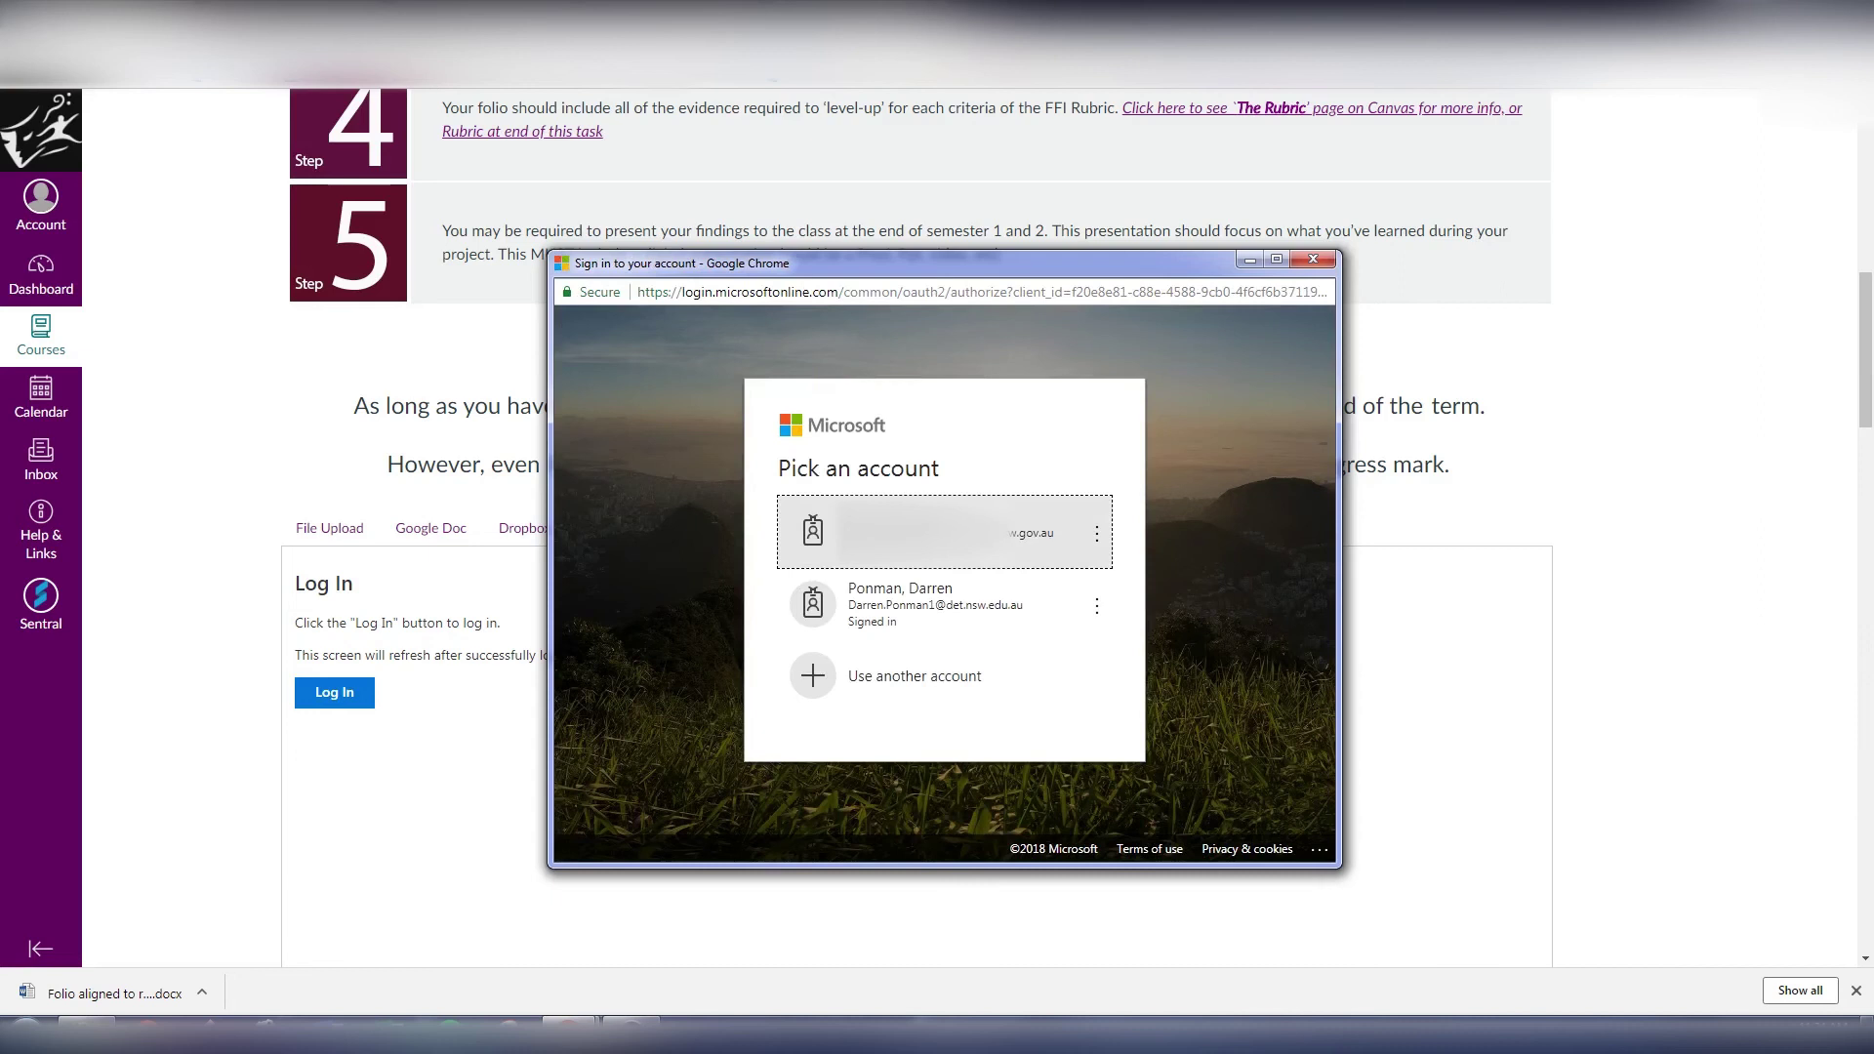
{"action": "left_click", "coordinate": [928, 532]}
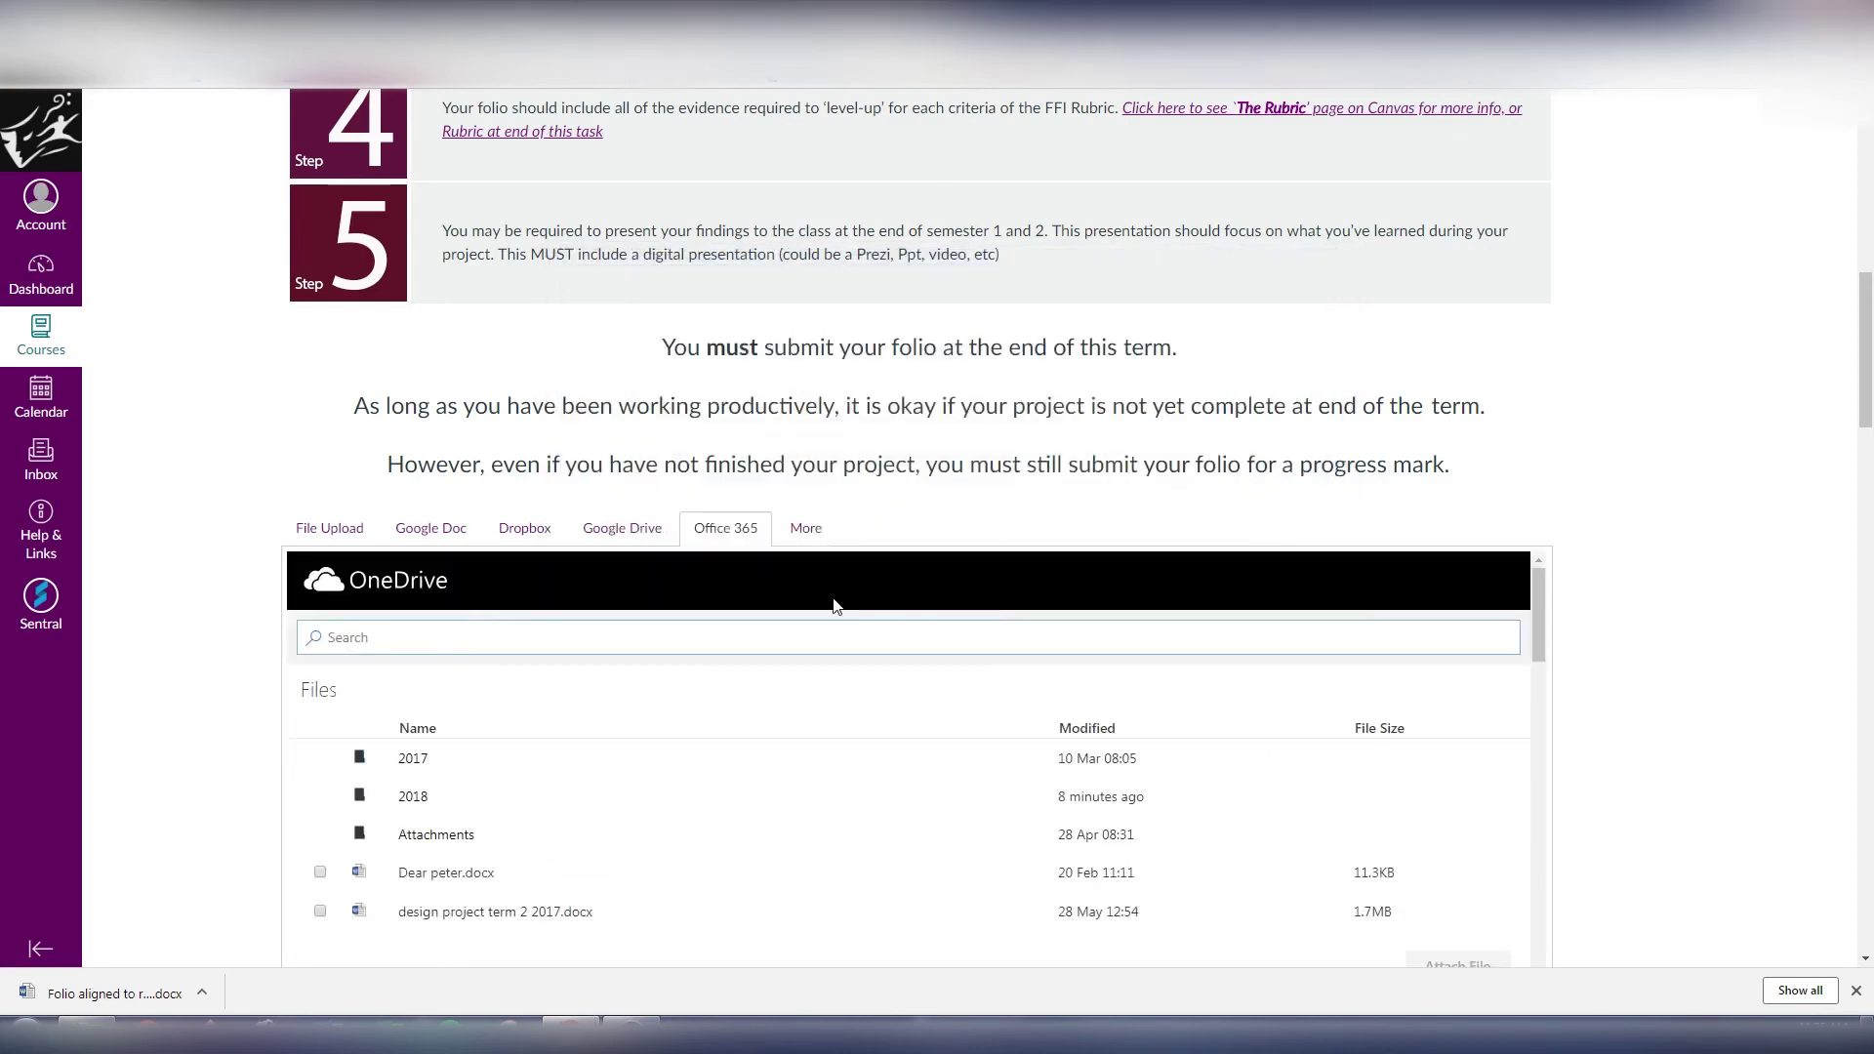
Attach 'Folio aligned to rubric_2018.docx' from the OneDrive 2018 folder
{"action": "scroll", "coordinate": [736, 686], "scroll_direction": "down", "scroll_amount": 2}
{"action": "scroll", "coordinate": [635, 742], "scroll_direction": "up", "scroll_amount": 3}
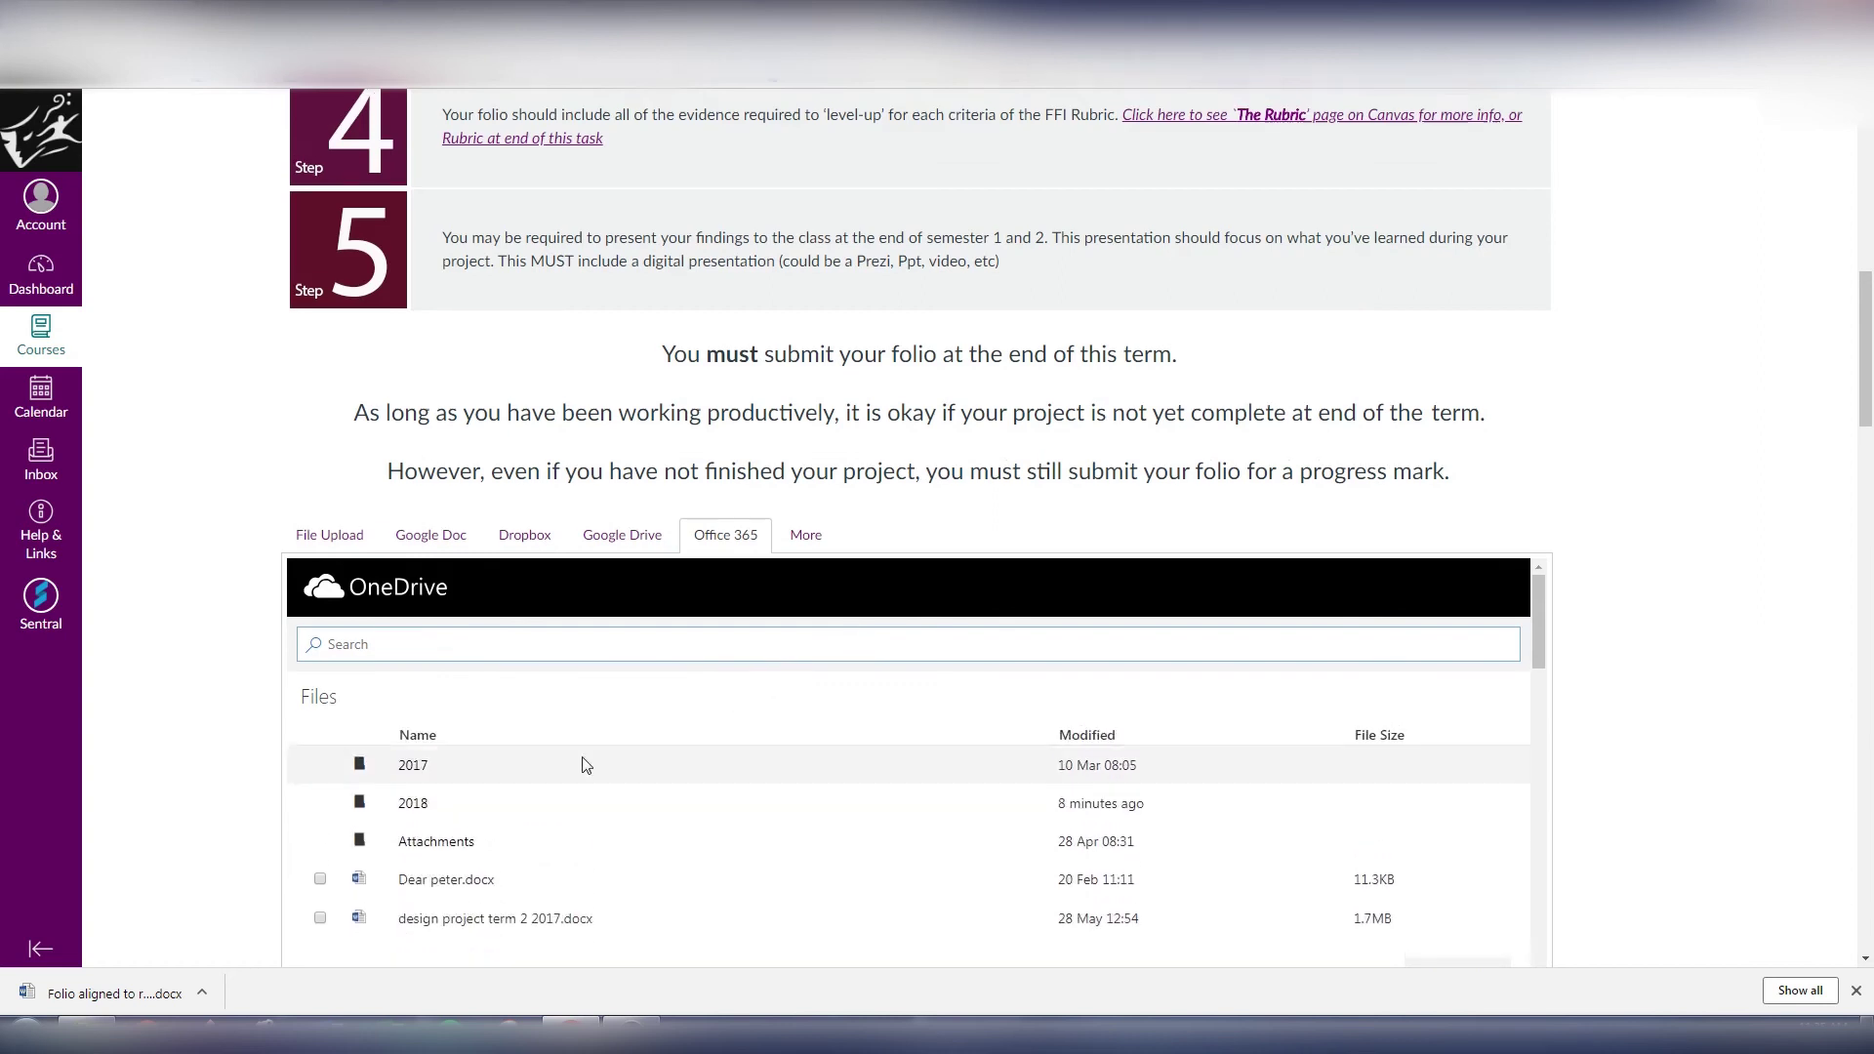
{"action": "left_click", "coordinate": [408, 821]}
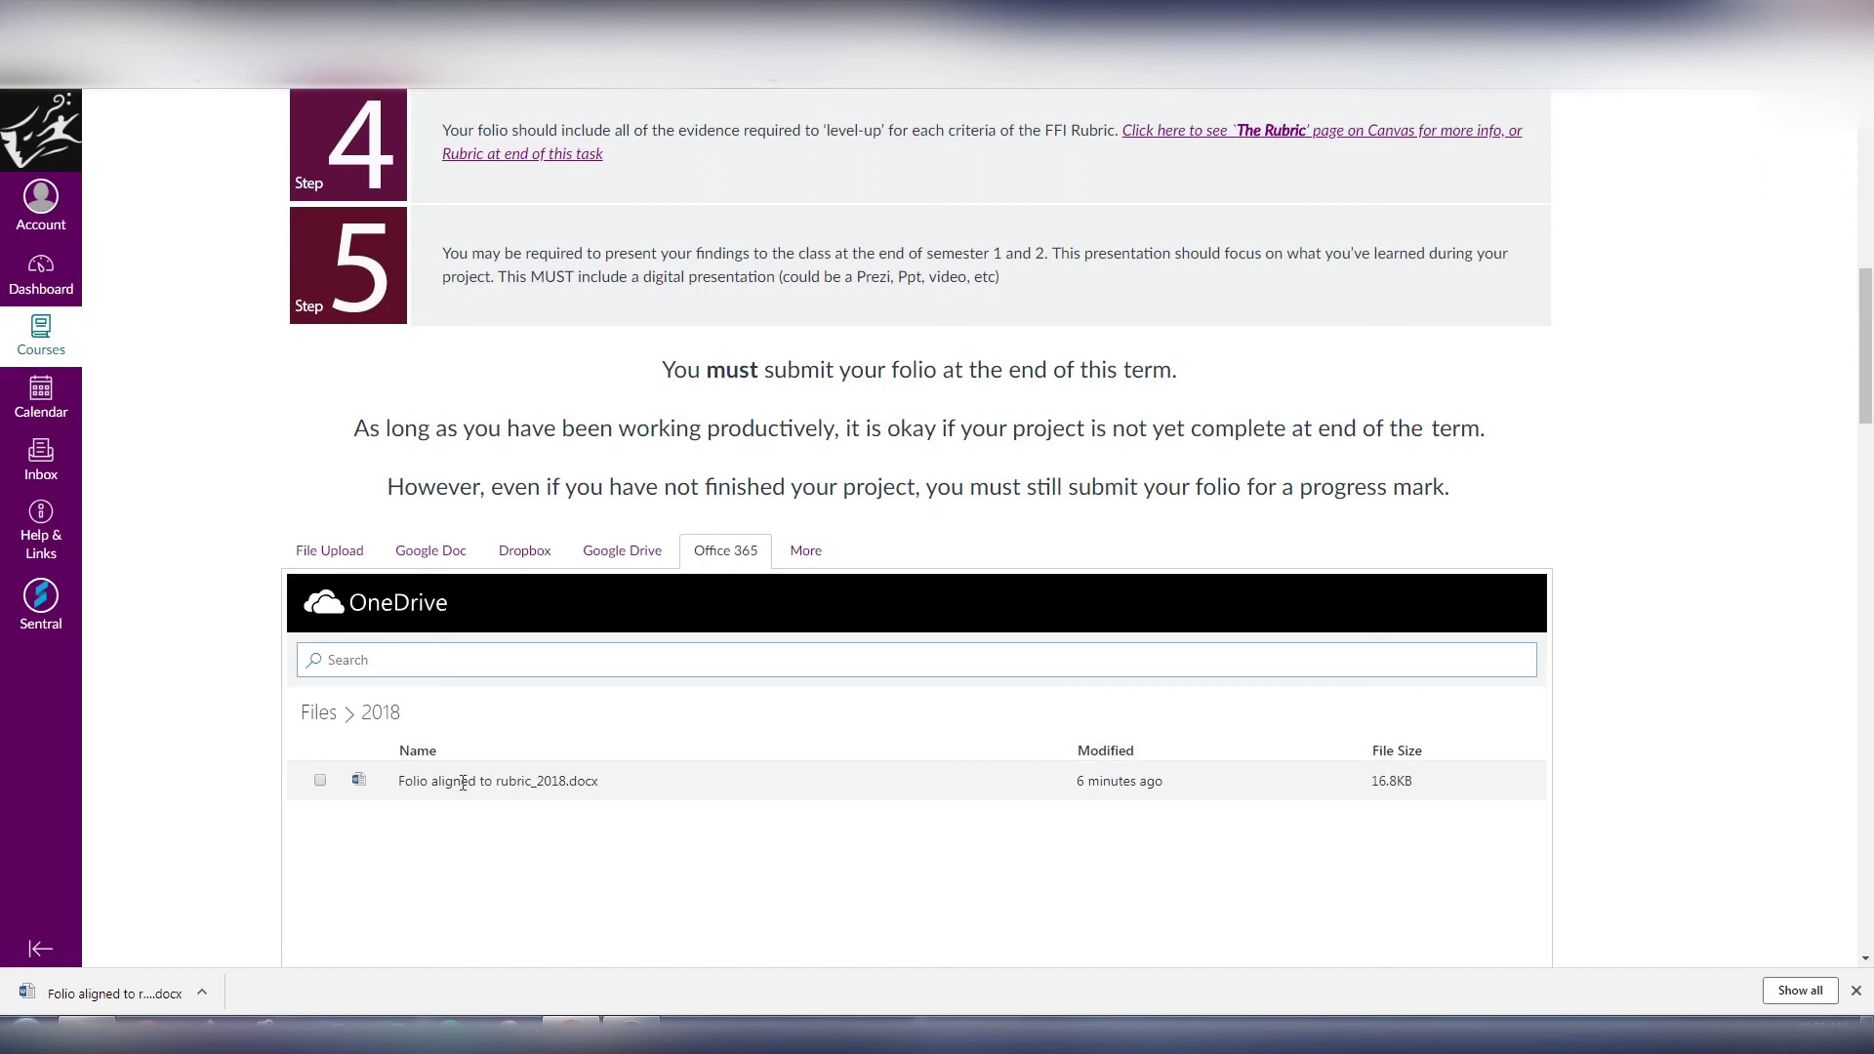
{"action": "scroll", "coordinate": [640, 762], "scroll_direction": "down", "scroll_amount": 3}
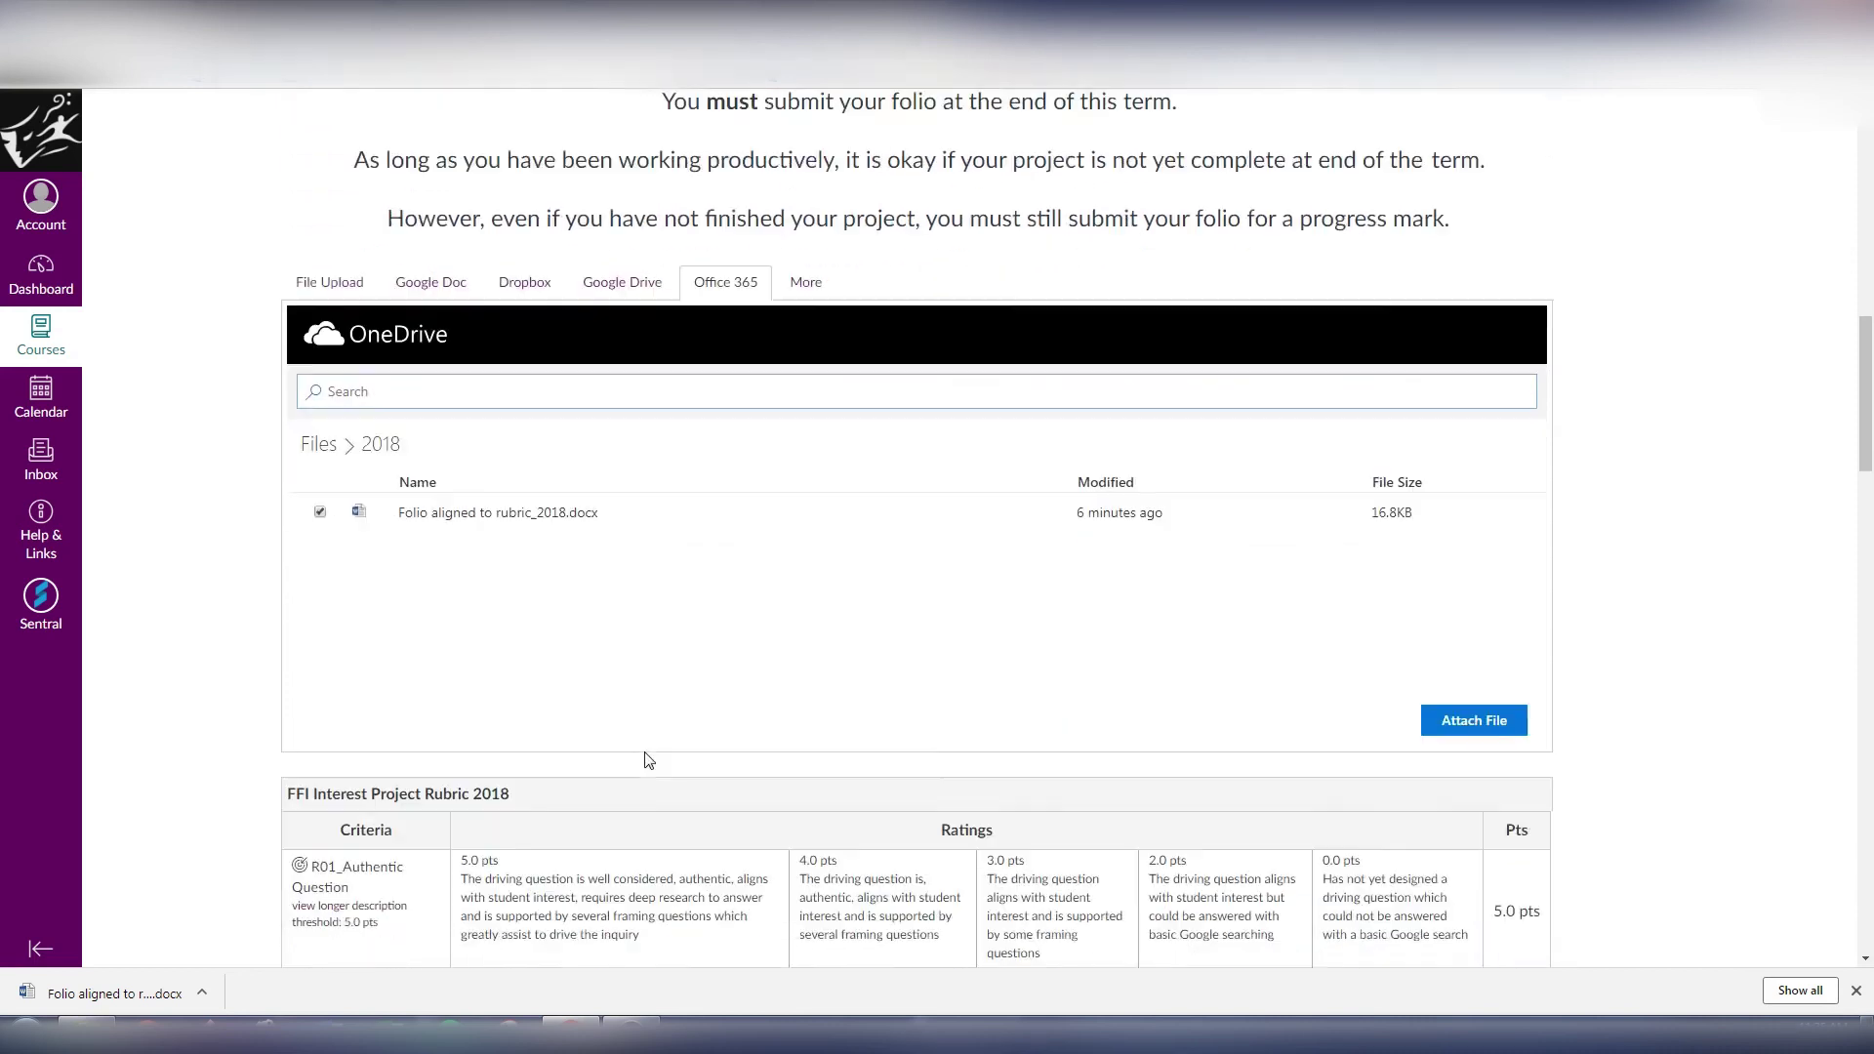
{"action": "left_click", "coordinate": [1473, 672]}
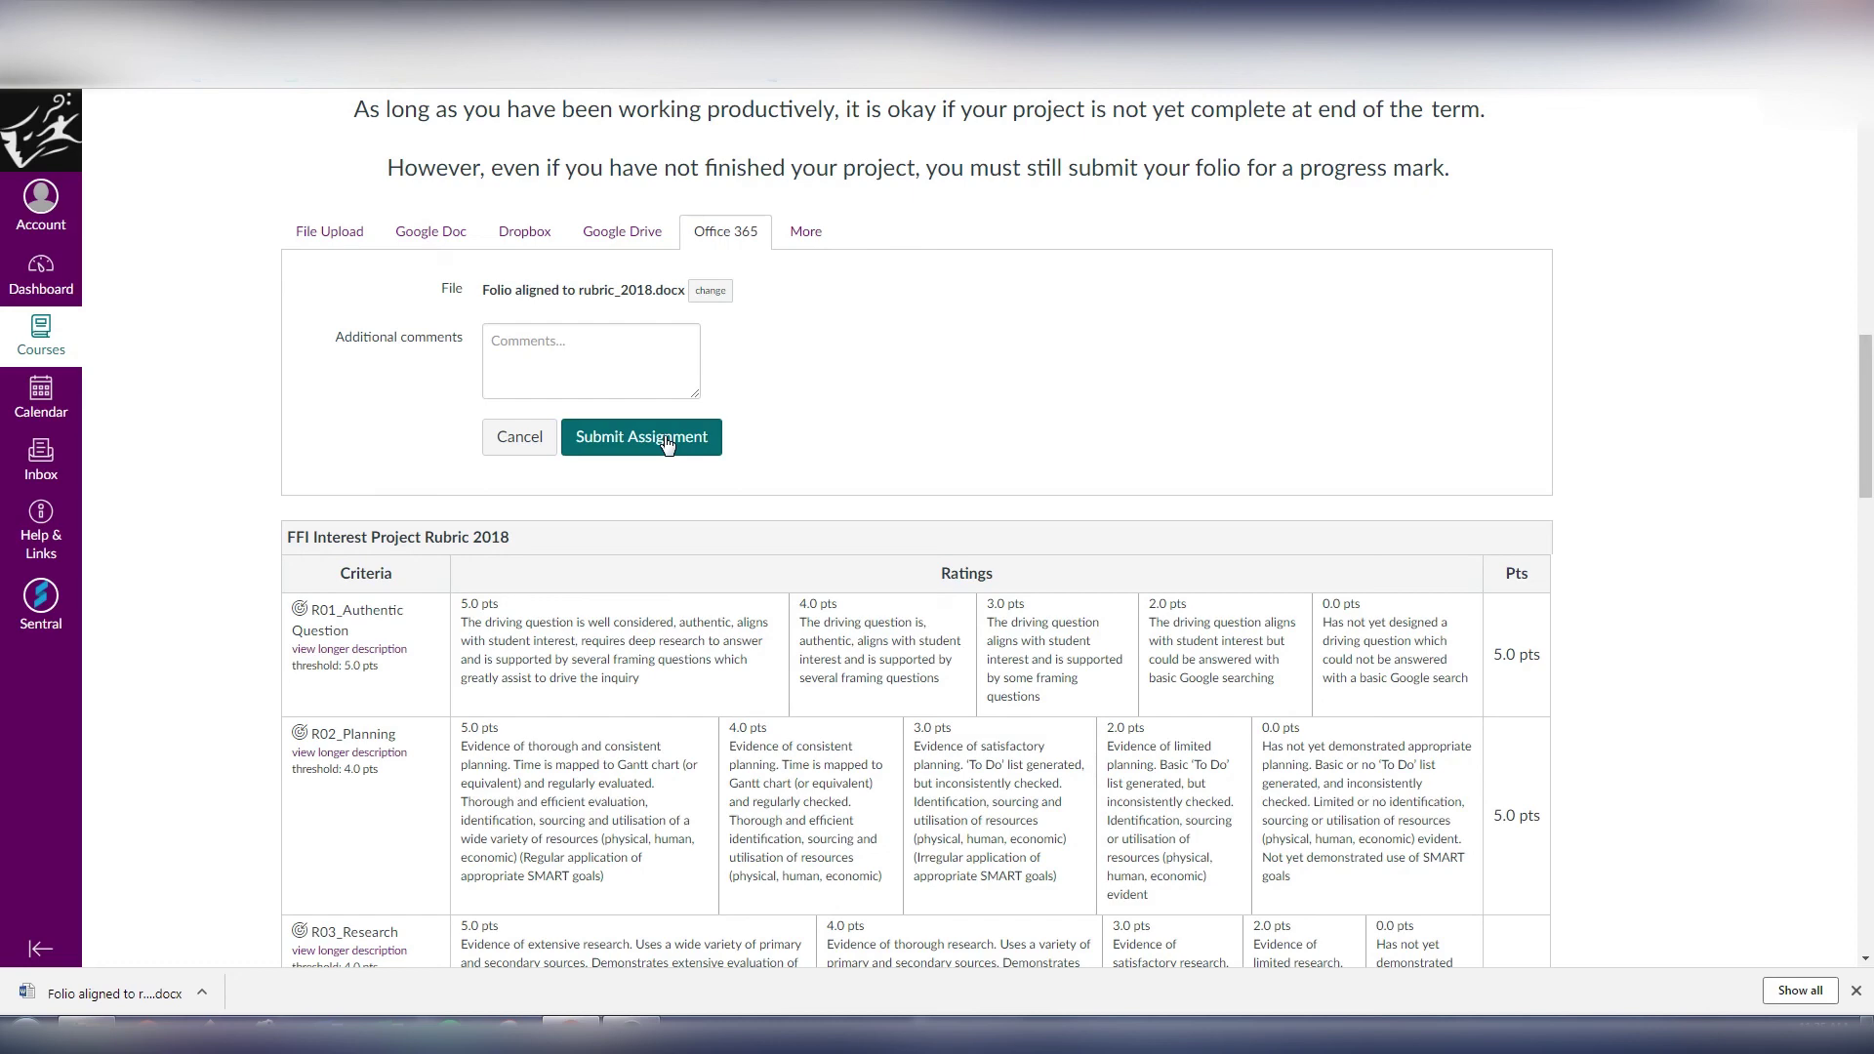
Review the rubric, then submit the assignment with the attached folio
{"action": "scroll", "coordinate": [717, 522], "scroll_direction": "down", "scroll_amount": 3}
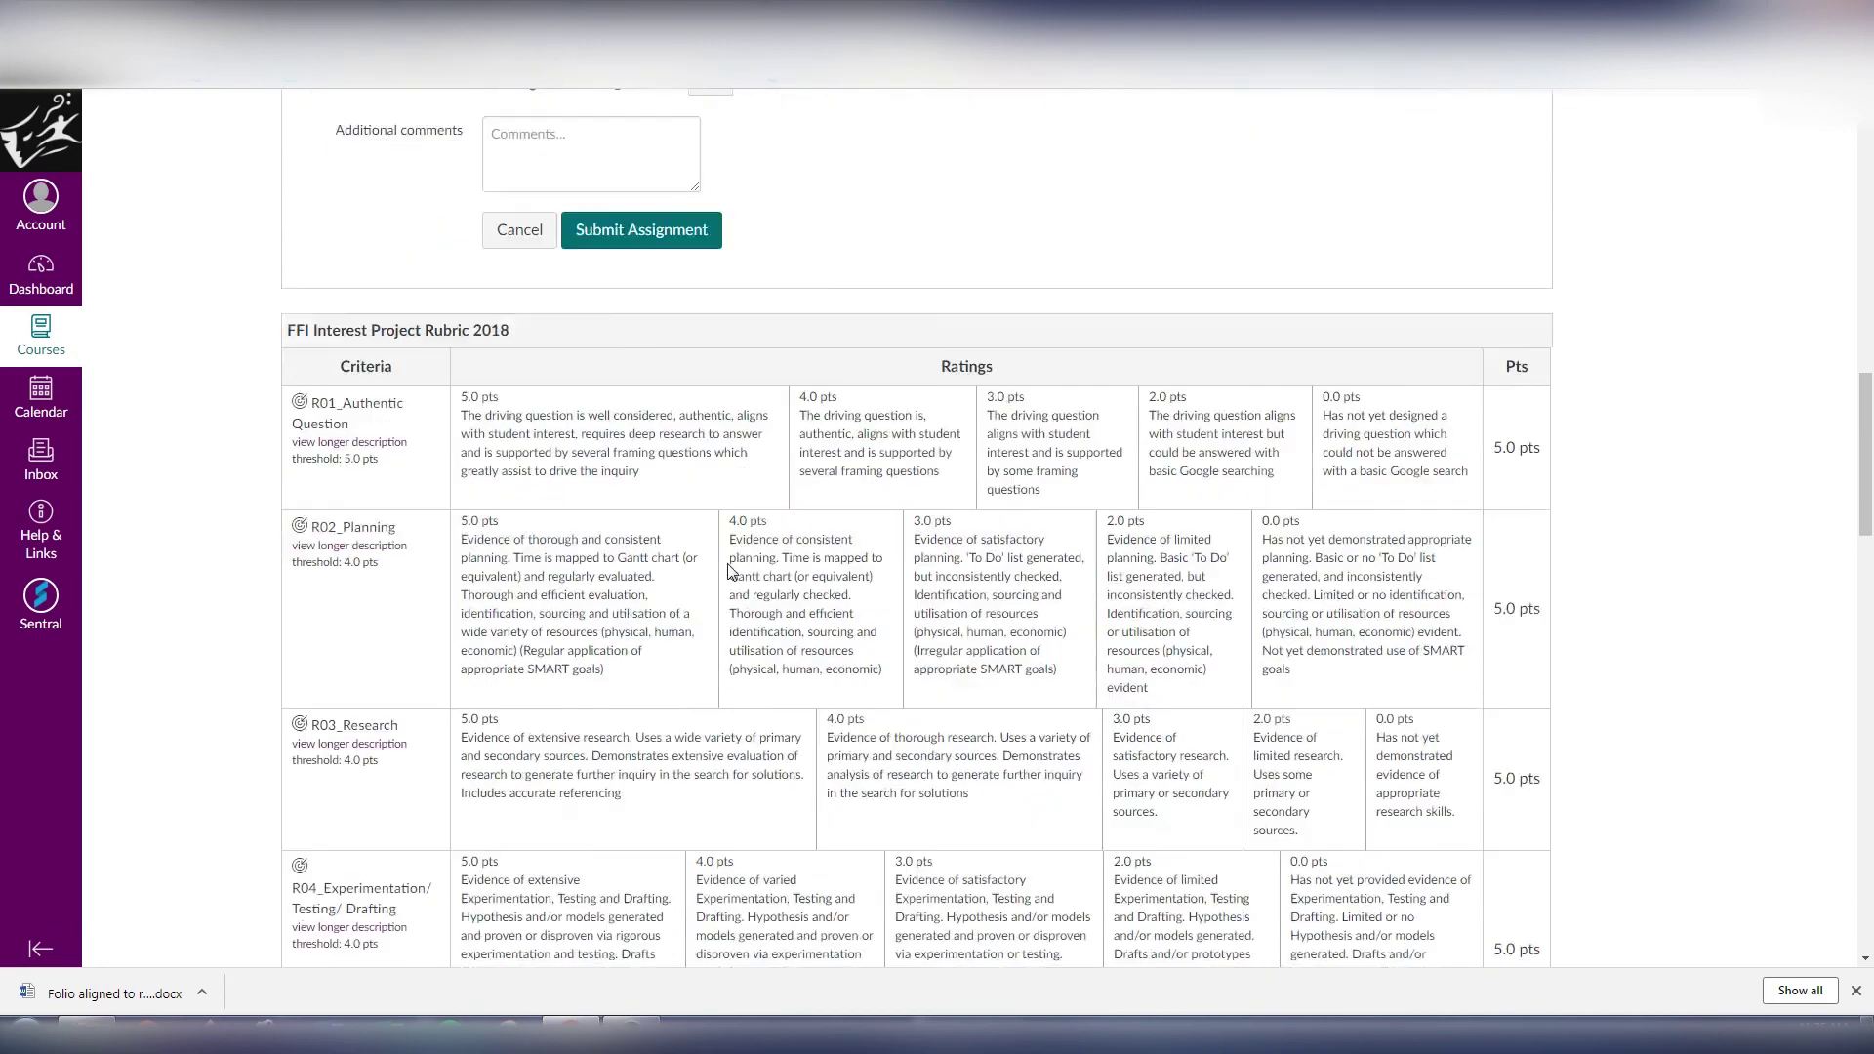
{"action": "scroll", "coordinate": [683, 535], "scroll_direction": "down", "scroll_amount": 5}
{"action": "scroll", "coordinate": [656, 538], "scroll_direction": "down", "scroll_amount": 10}
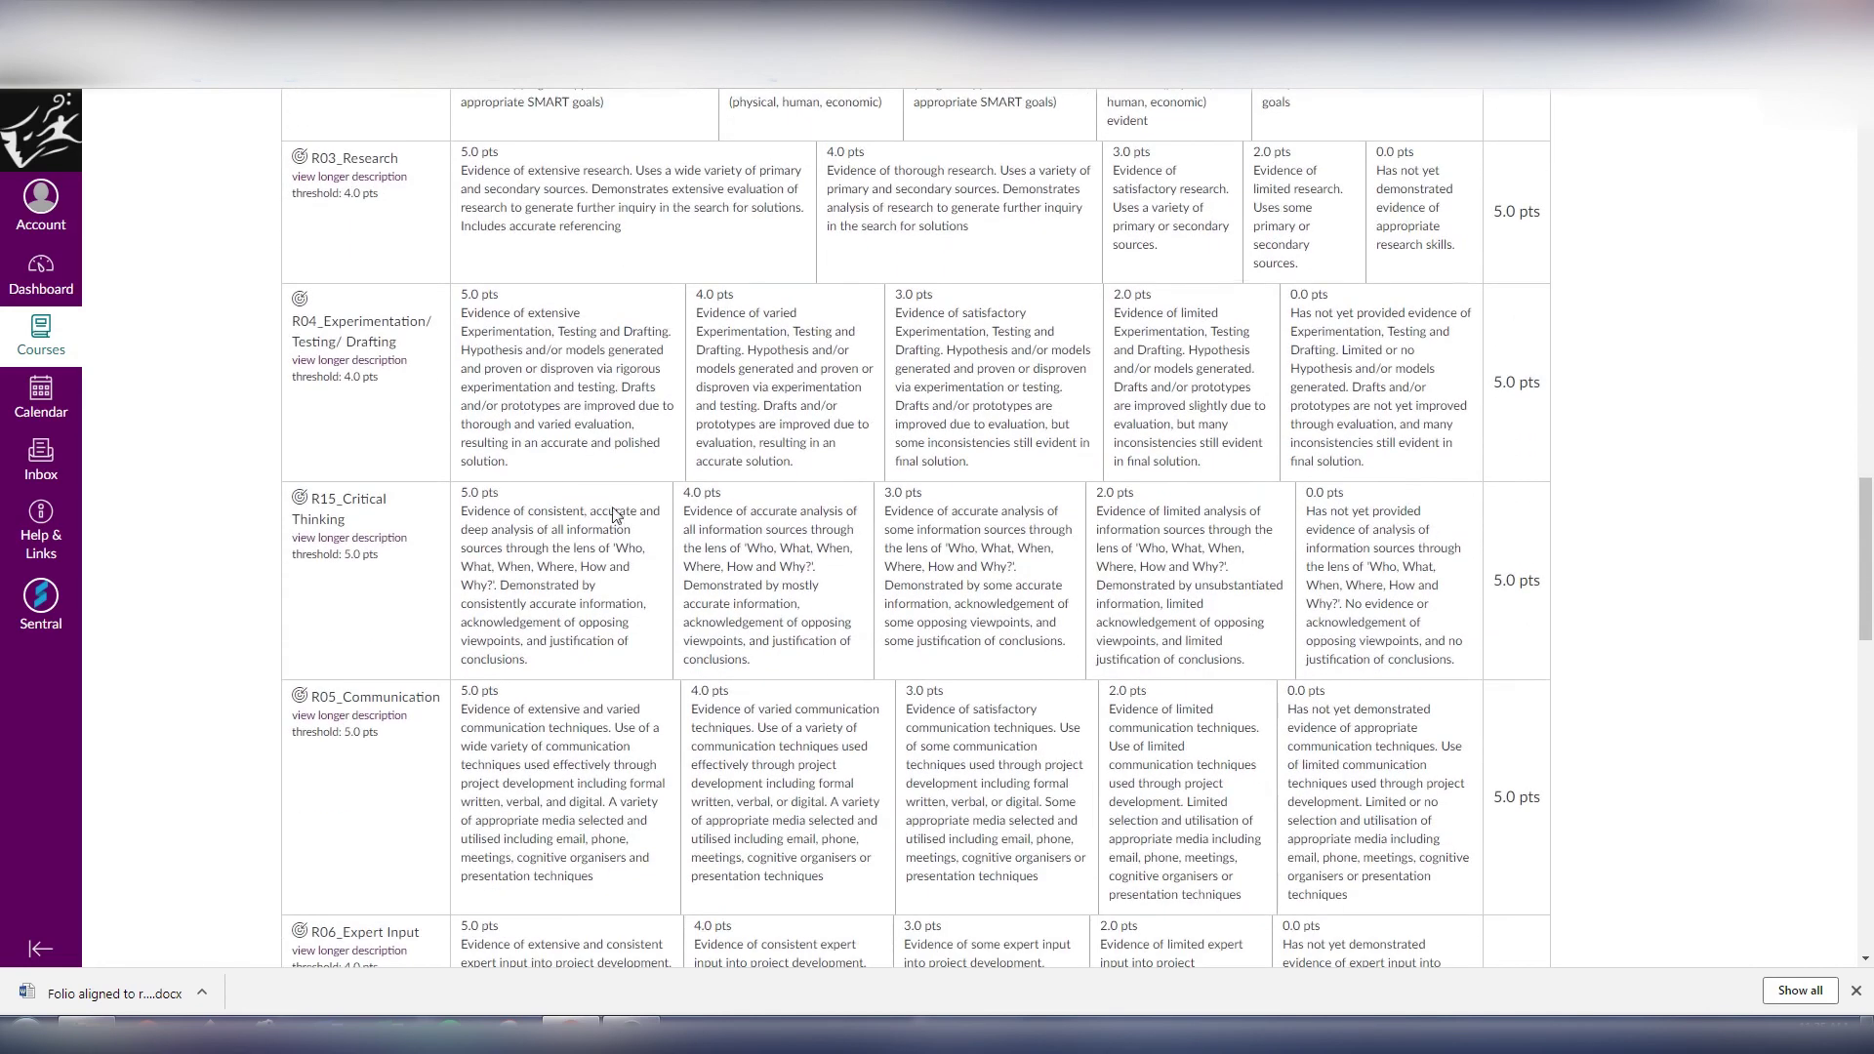
{"action": "scroll", "coordinate": [608, 610], "scroll_direction": "up", "scroll_amount": 15}
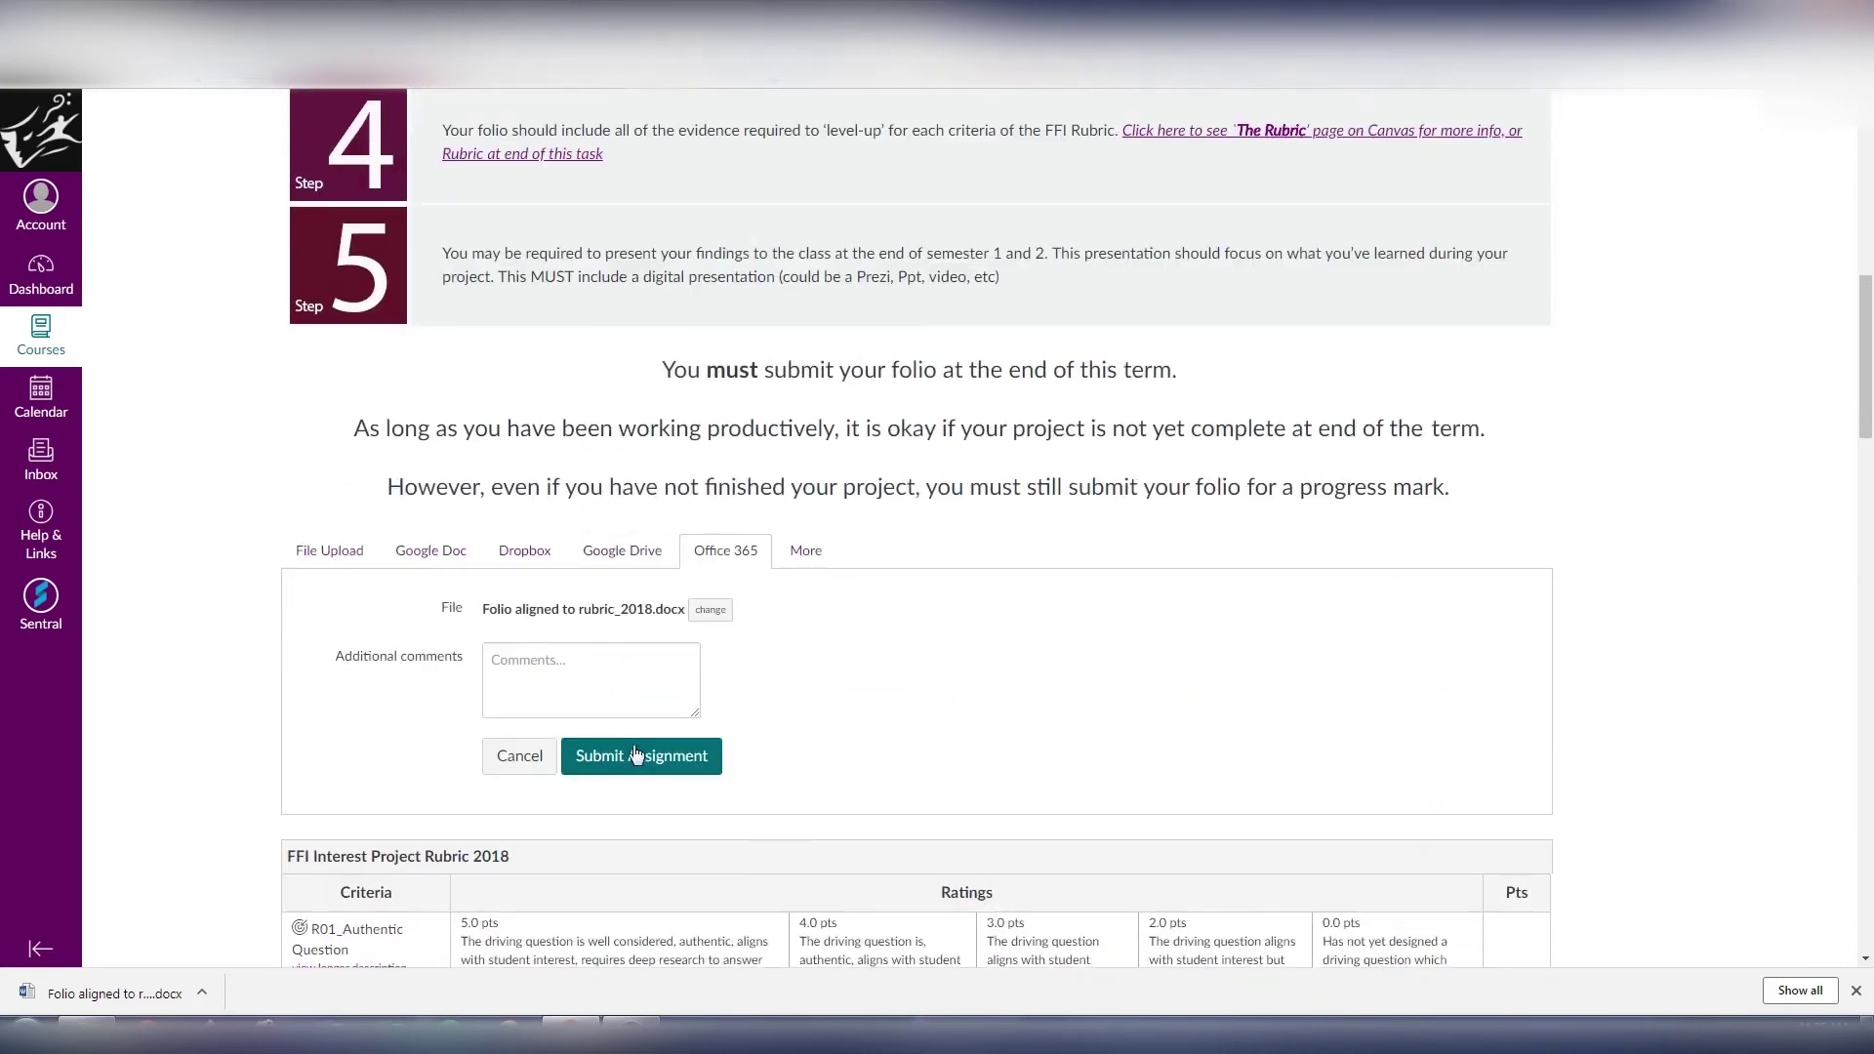
{"action": "left_click", "coordinate": [630, 767]}
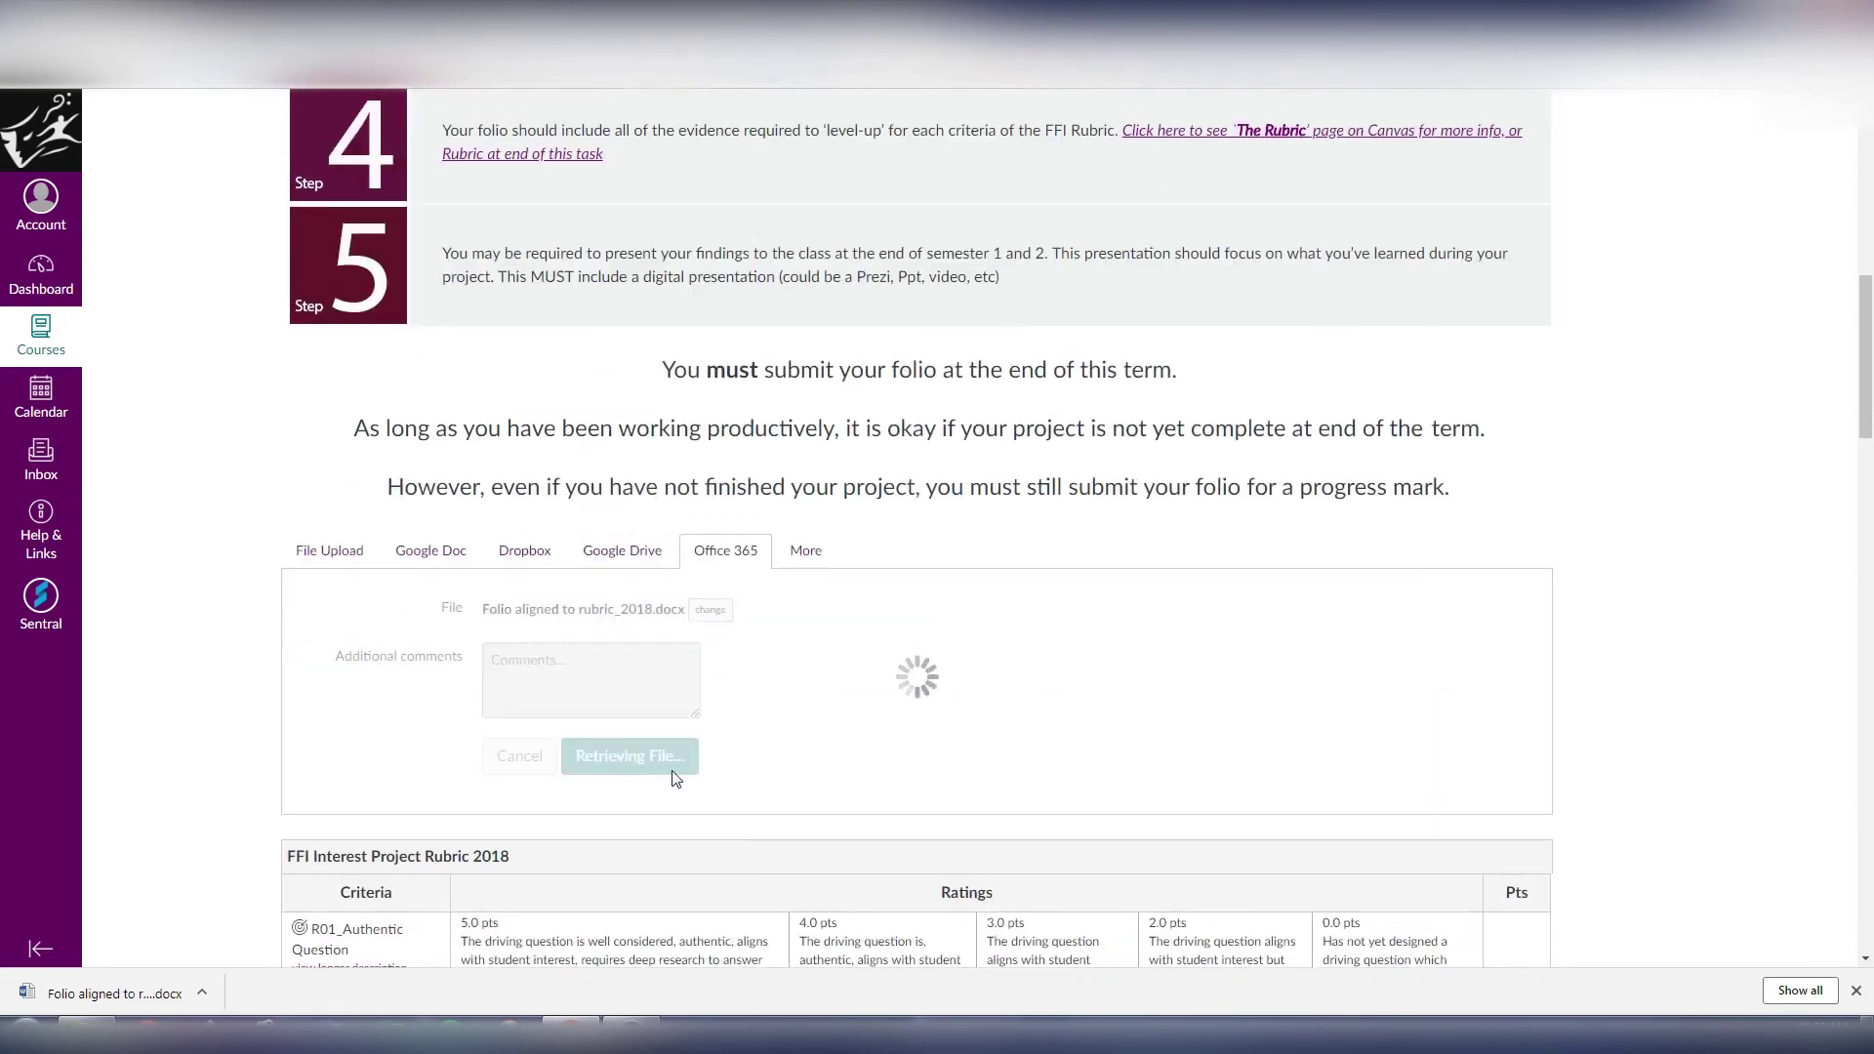
{"action": "scroll", "coordinate": [903, 727], "scroll_direction": "up", "scroll_amount": 10}
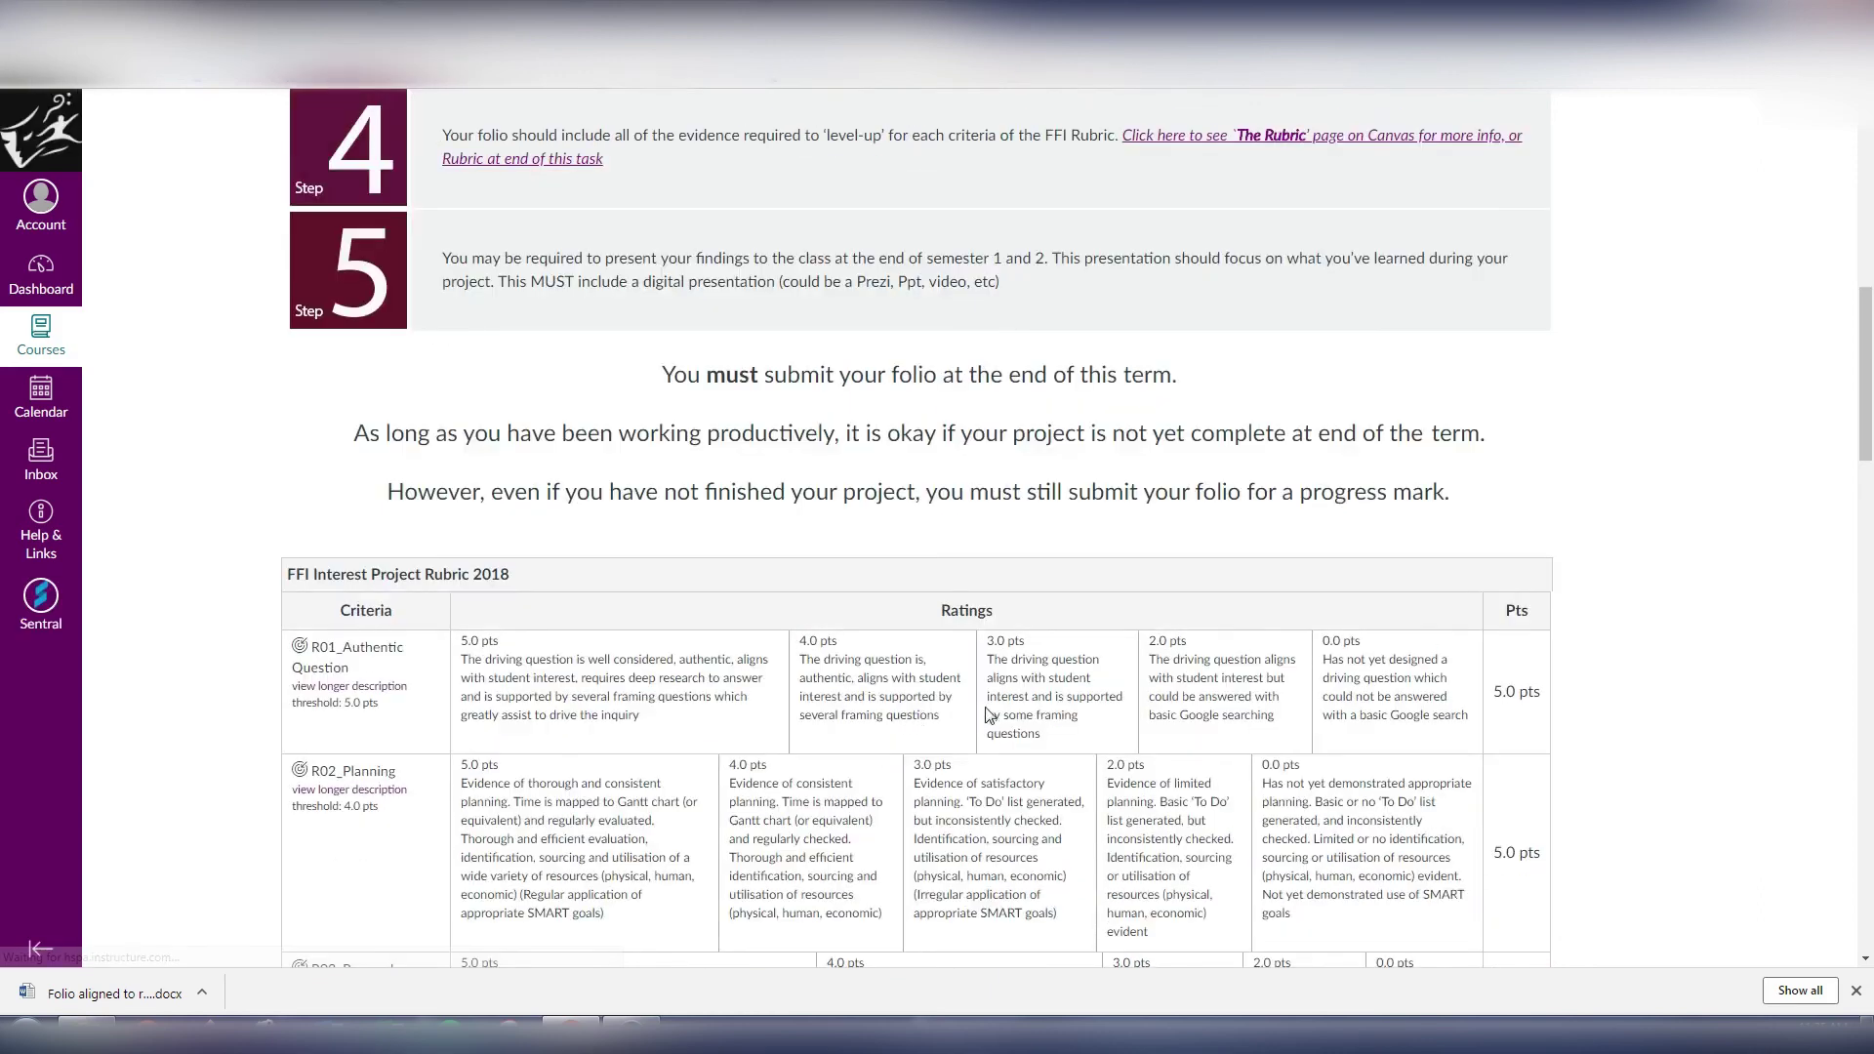